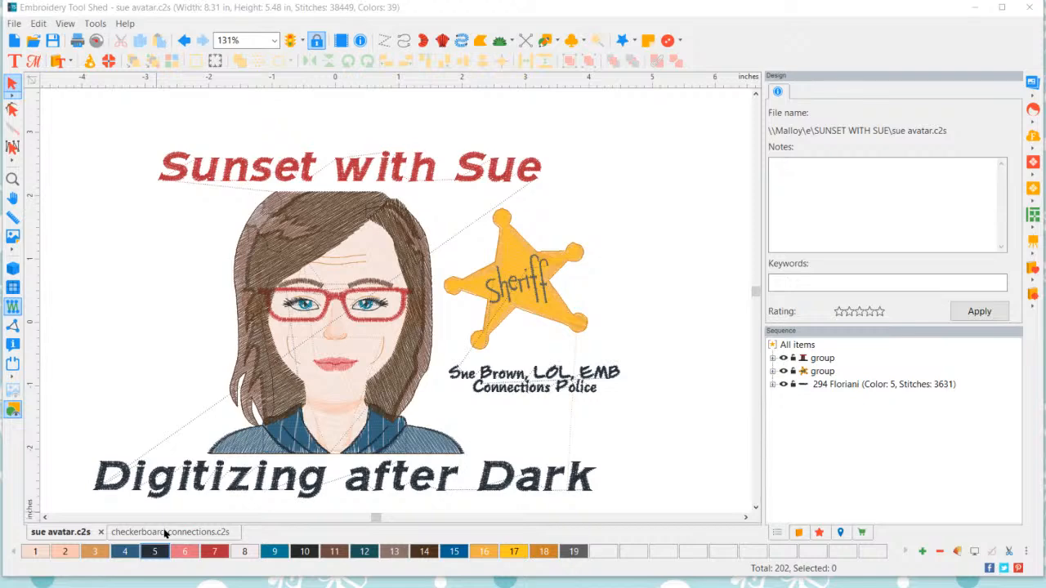
- Switch to the checkerboard connections.c2s design and move the blue satin border off the framed black-and-yellow checkerboard into the empty space beside it
click(165, 533)
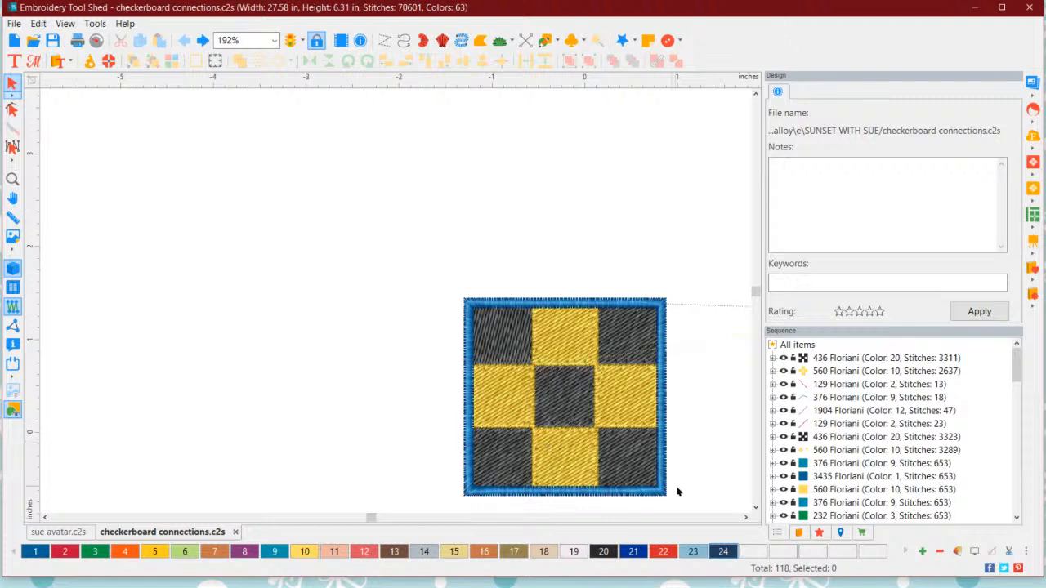
scroll(678, 489, up, 1)
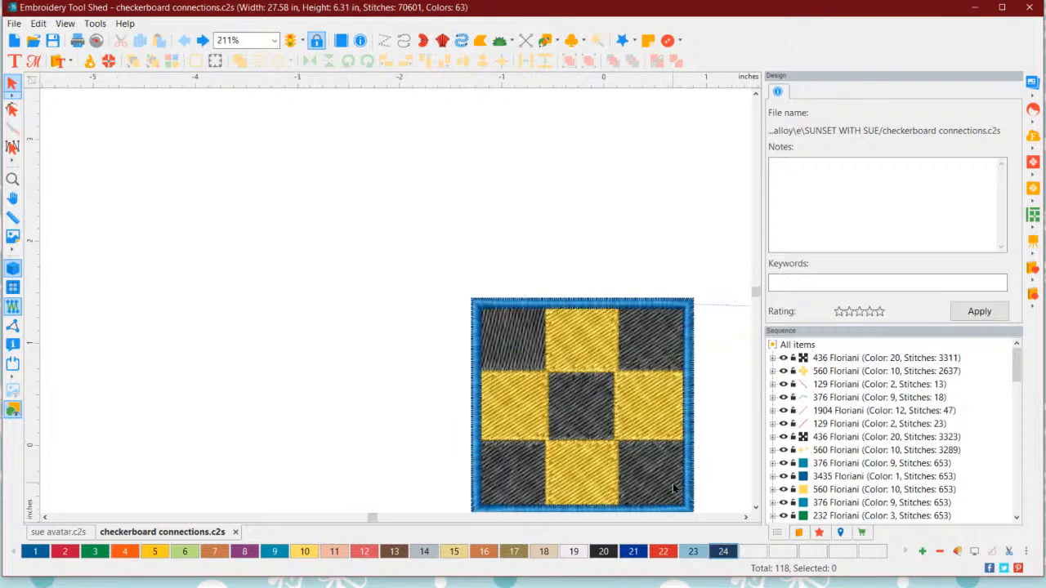
click(755, 507)
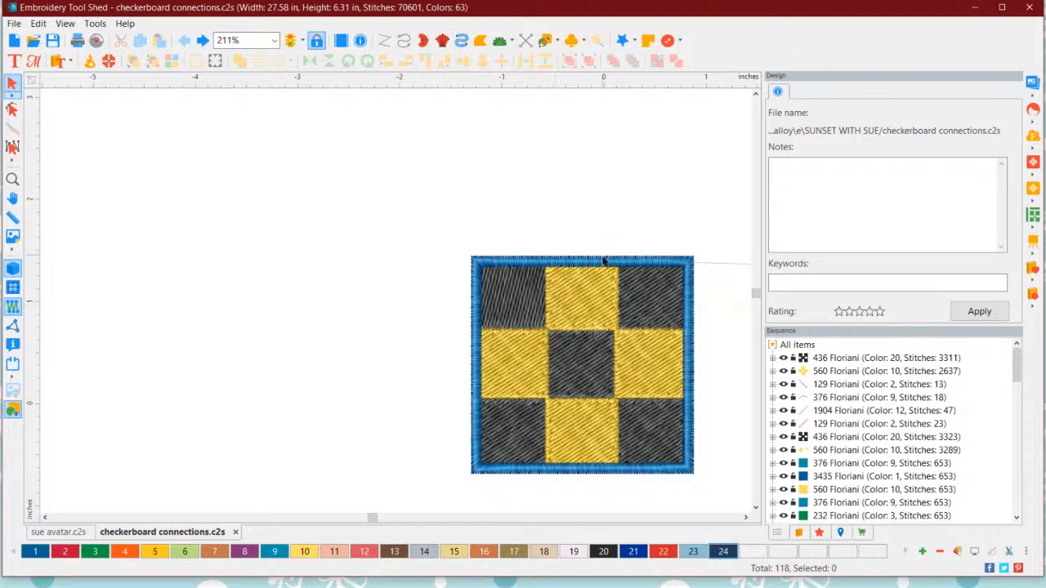
drag(604, 262, 353, 255)
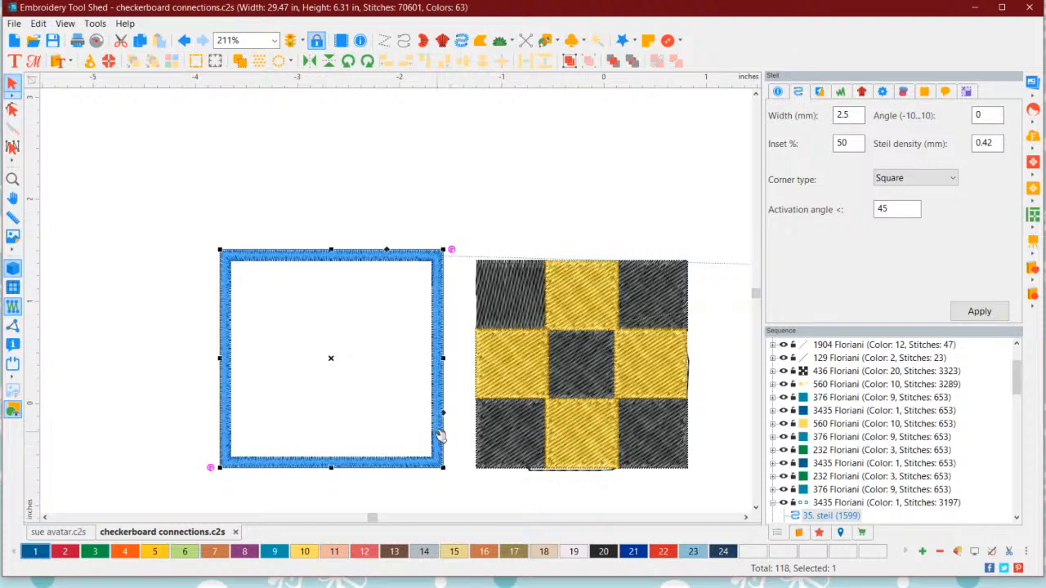
mouse_move(439, 432)
mouse_down()
mouse_move(467, 427)
mouse_move(450, 436)
mouse_up()
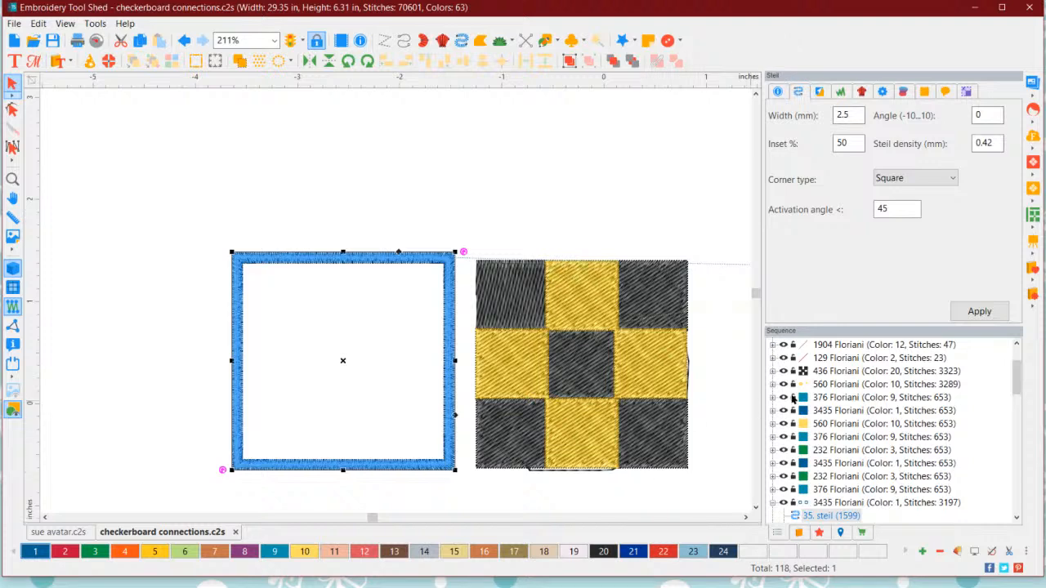
- Examine the stitching order of the uncovered checkerboard's black squares and connecting runs, selecting objects 15 to 21 one by one in the sequence
click(772, 371)
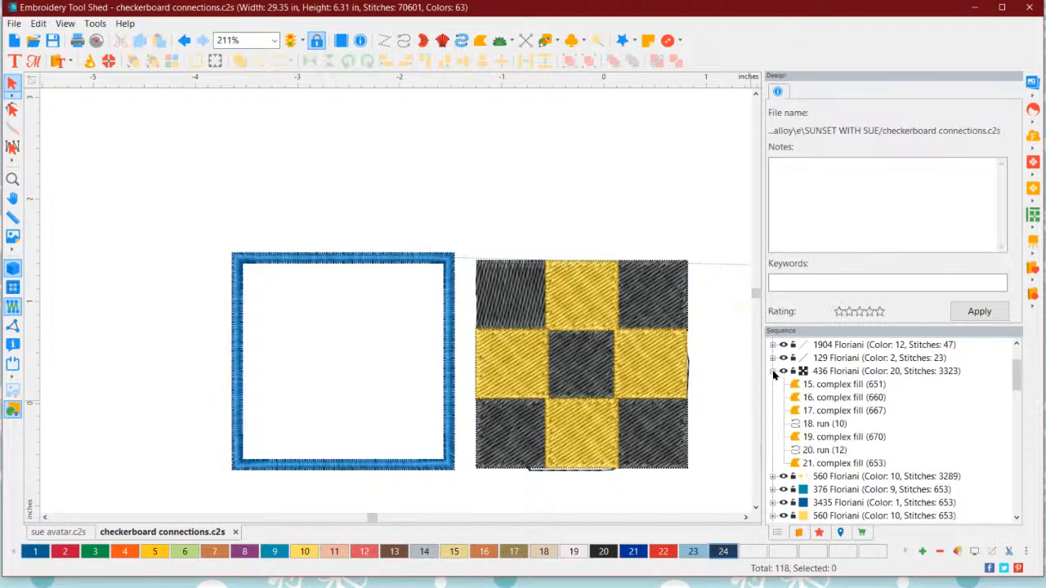
click(847, 388)
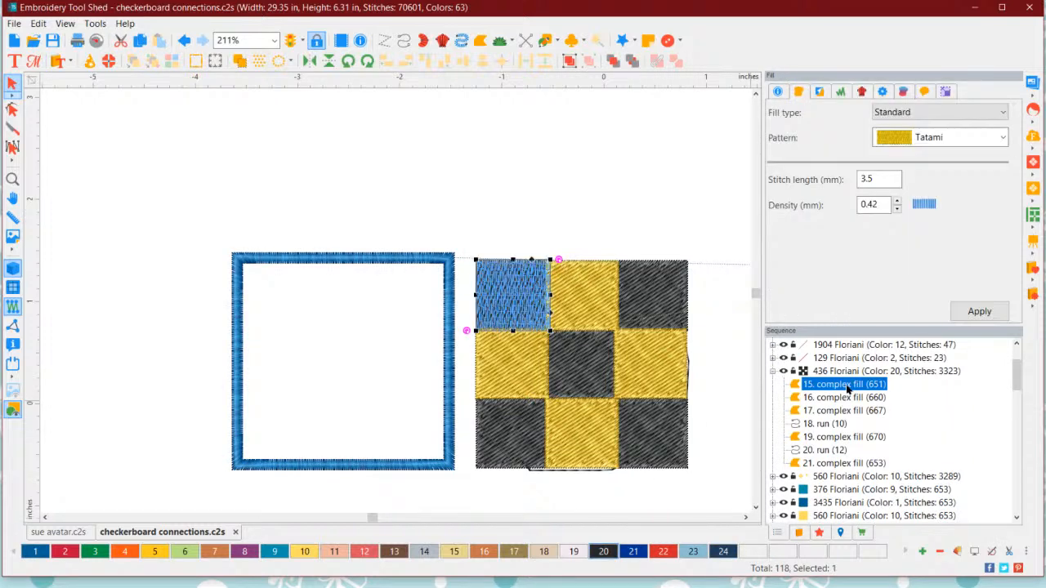
click(843, 398)
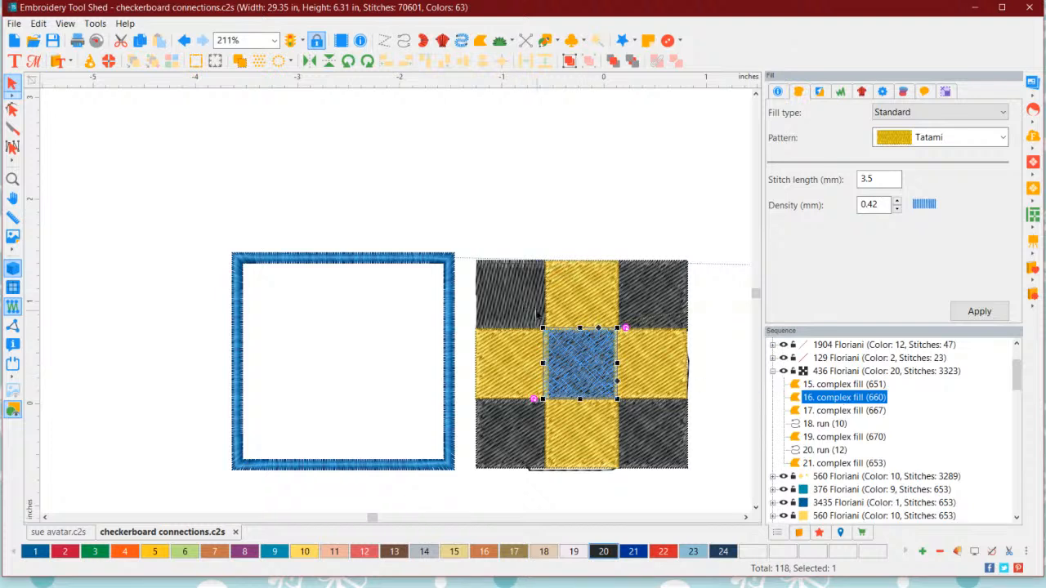
click(829, 413)
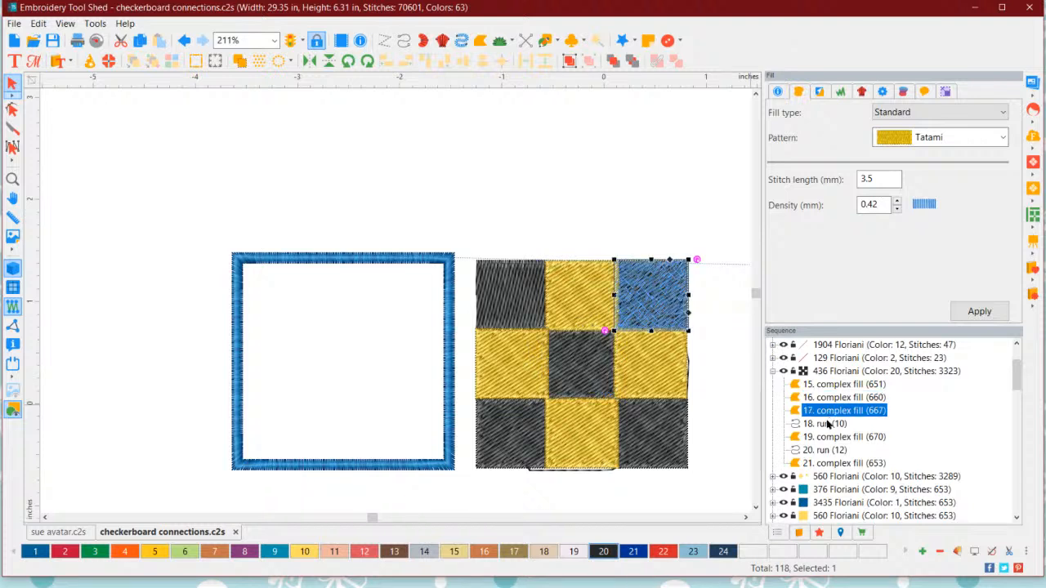
click(828, 424)
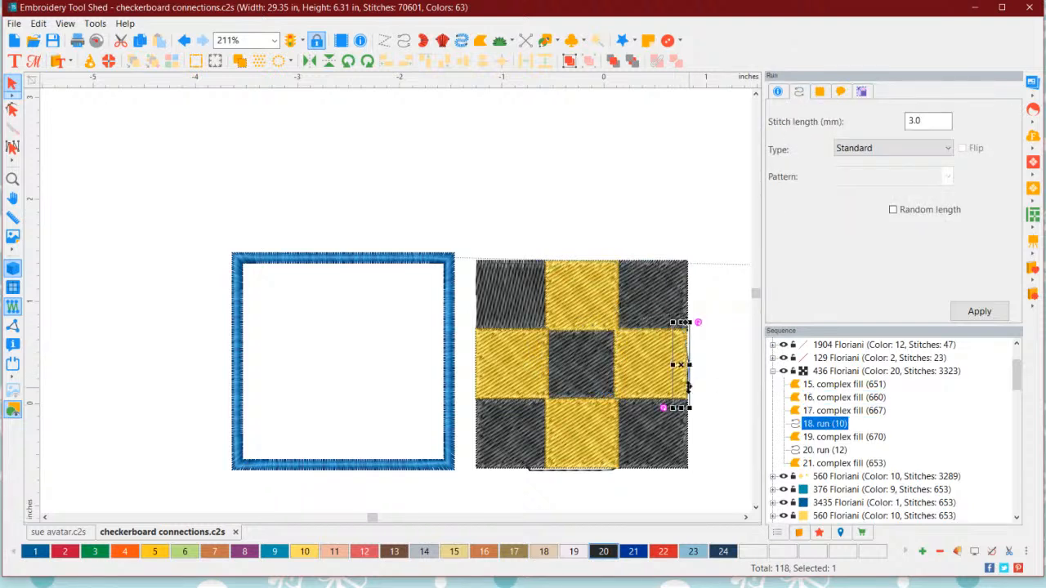
click(822, 437)
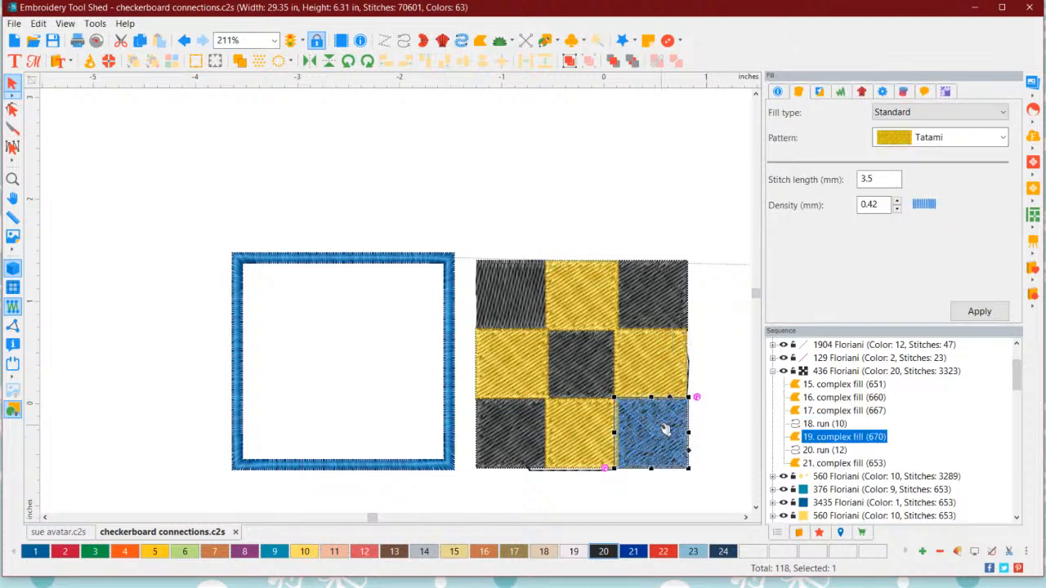
click(814, 450)
click(835, 463)
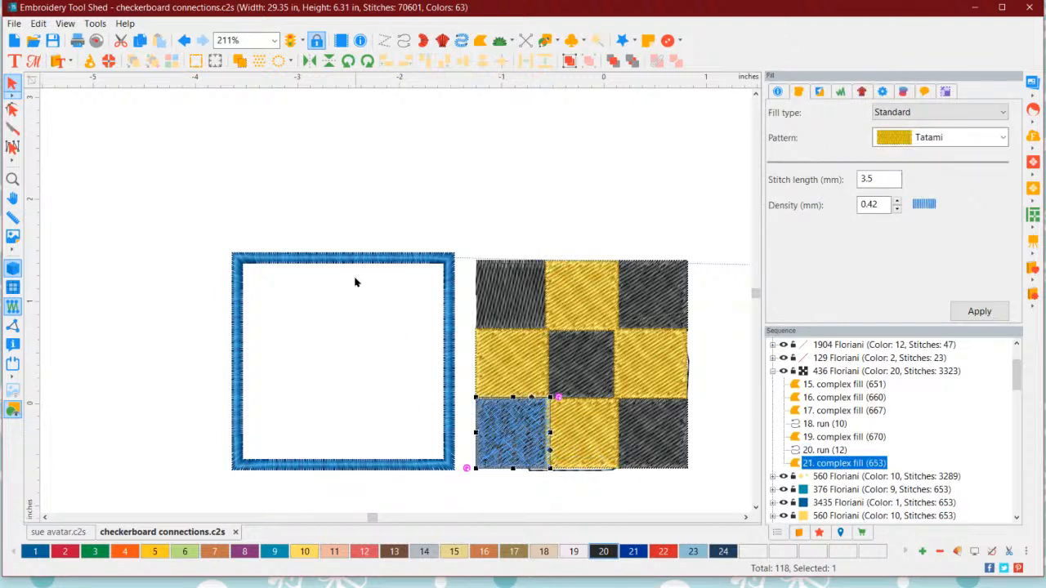
- Move the blue border back around the black-and-yellow checkerboard so it covers the edges, and deselect it
drag(351, 260, 592, 260)
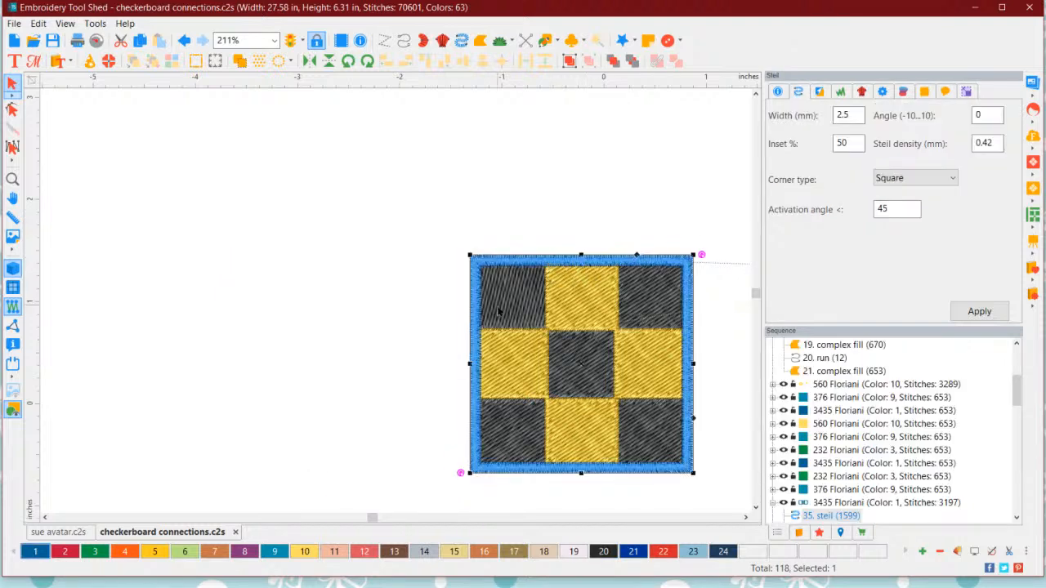
click(433, 308)
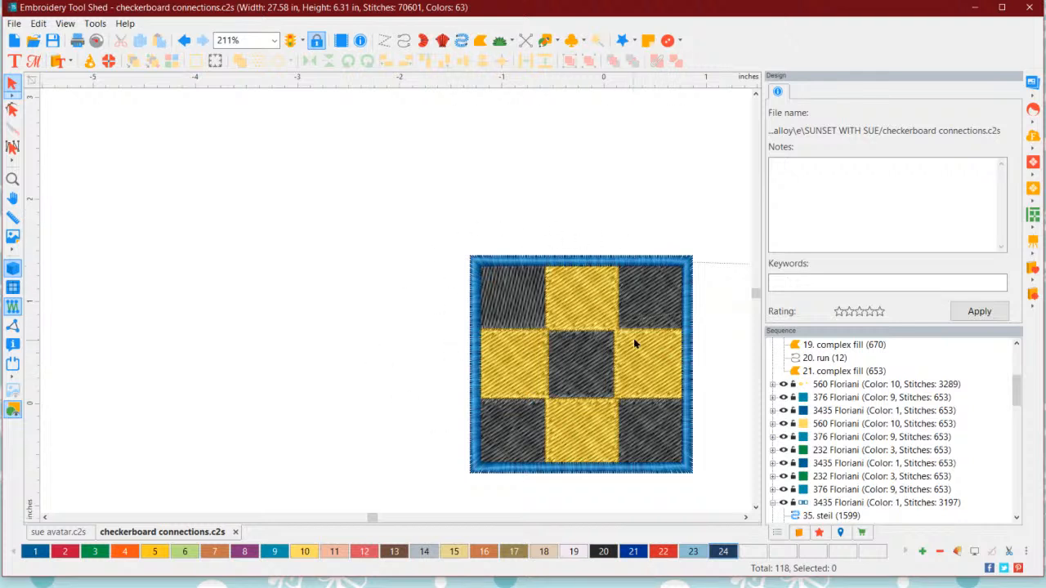
- Inspect the outer edge beside the middle-row yellow square of the unframed checkerboard captioned "Center square stitches last"
click(755, 507)
drag(756, 508, 756, 507)
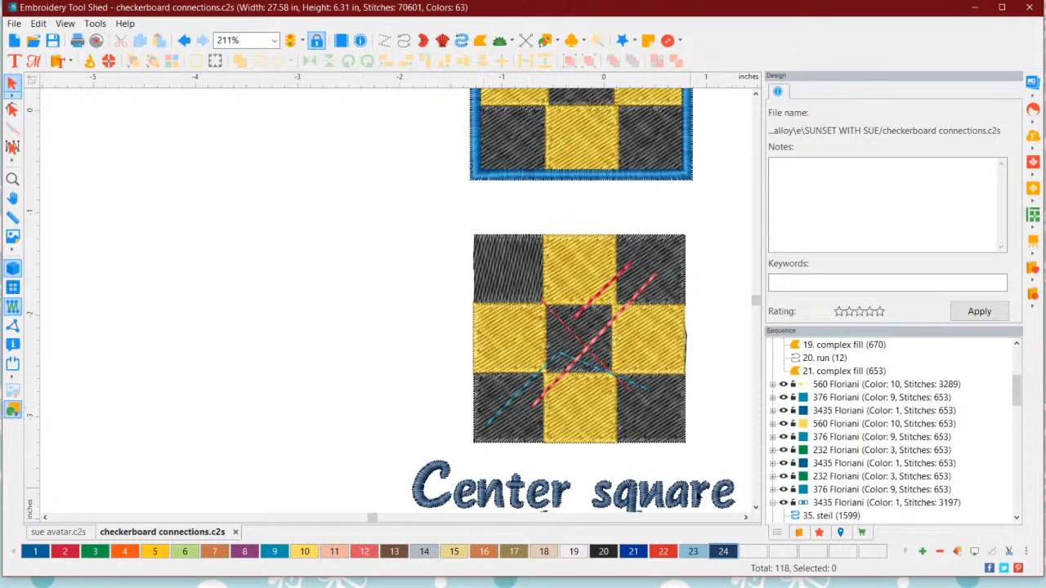
click(755, 507)
click(756, 508)
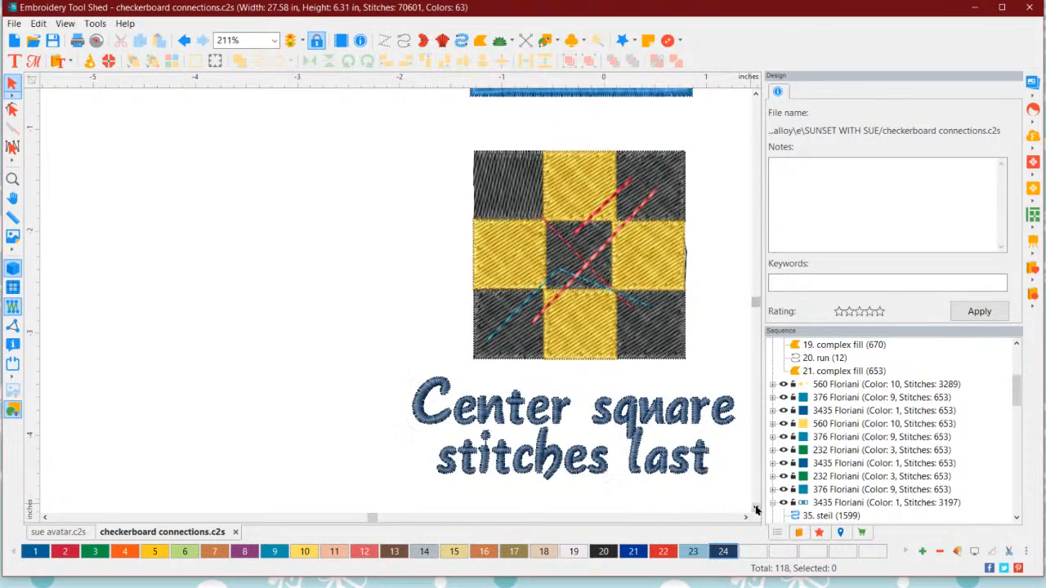
click(687, 259)
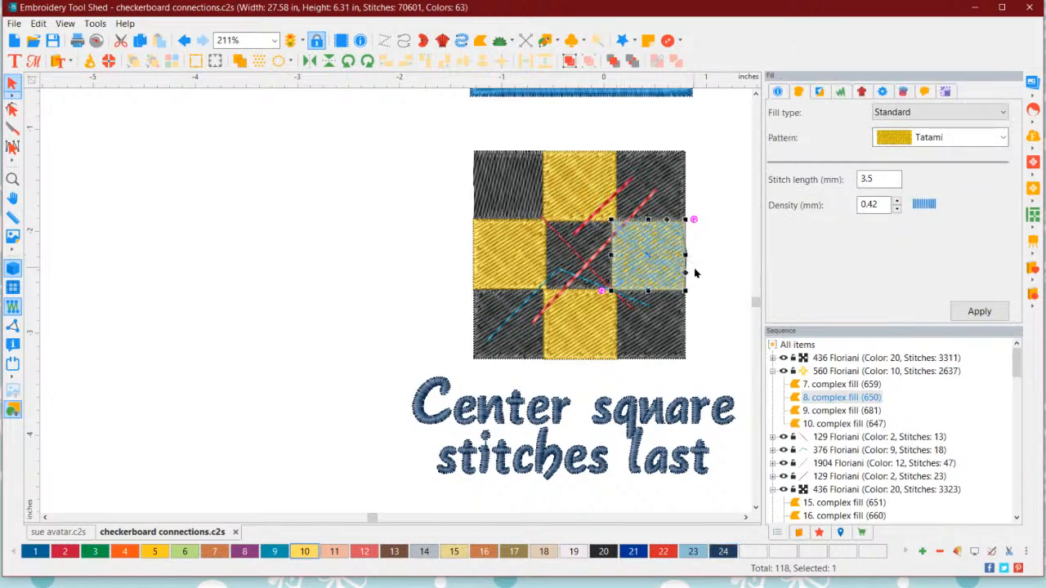
click(698, 274)
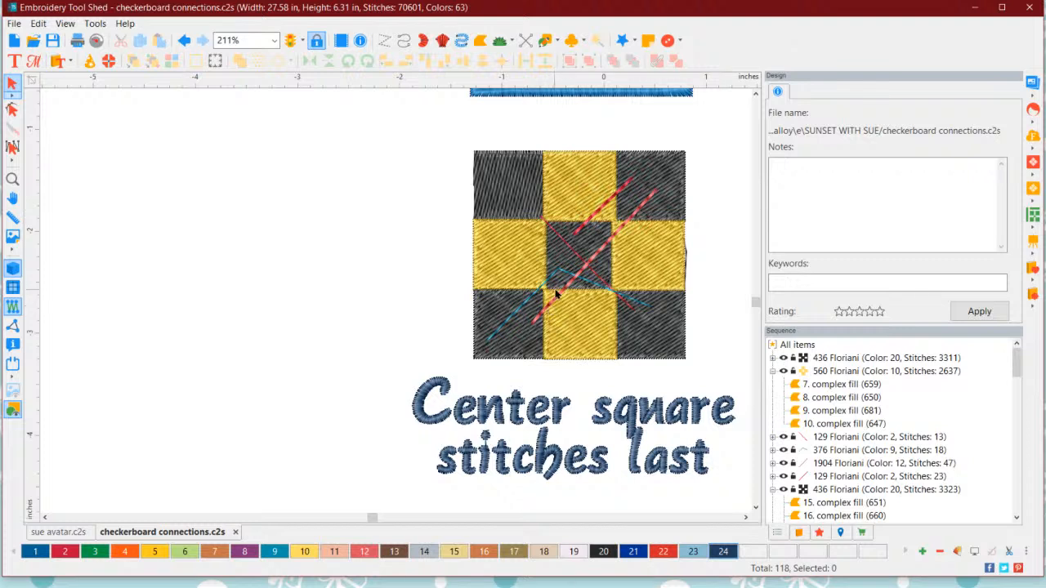
- Examine the black squares of the unframed checkerboard one at a time, selecting the four corners first and the center square last
click(501, 185)
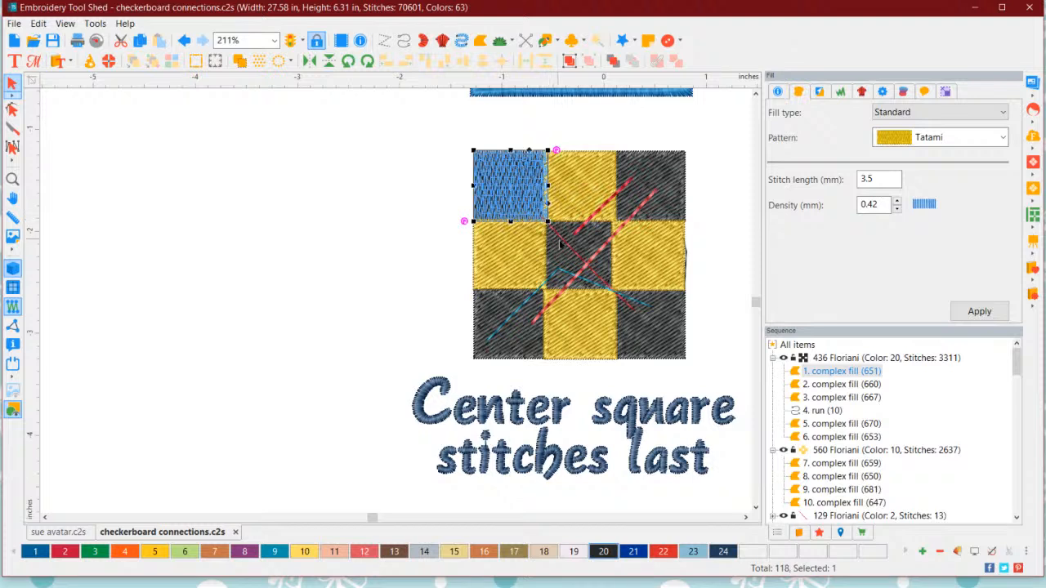
click(642, 327)
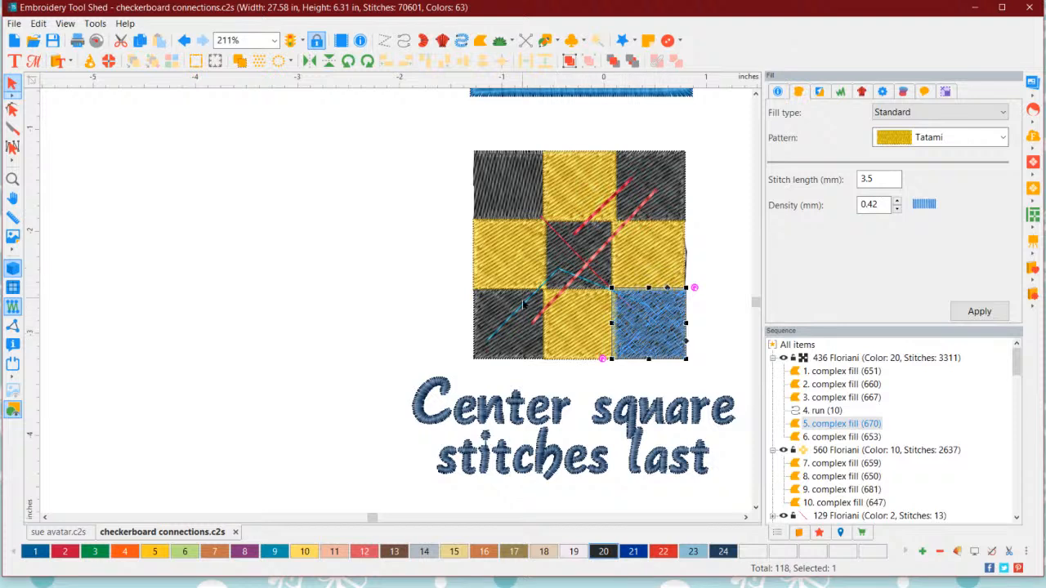
click(509, 350)
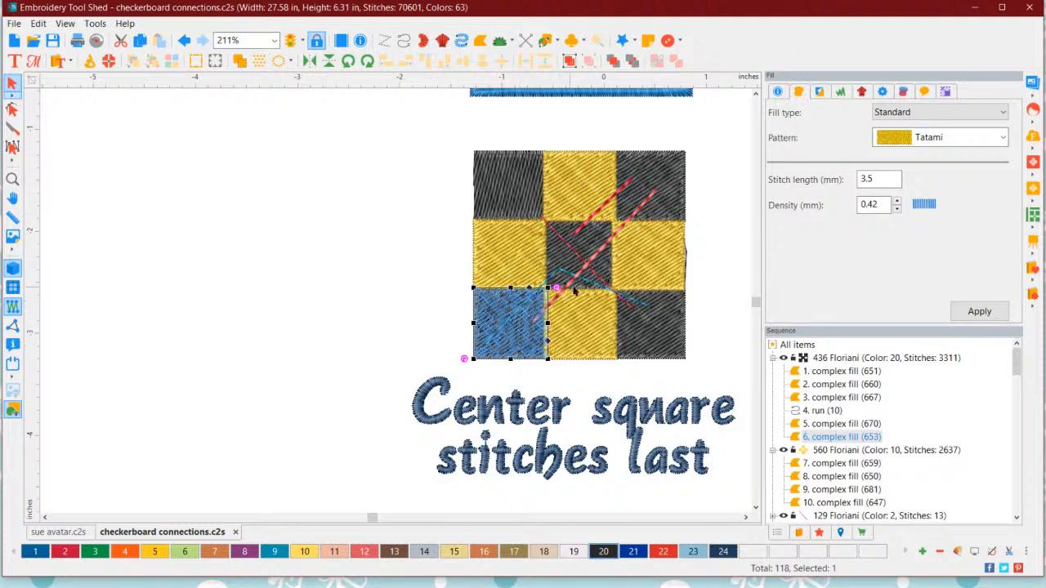
click(659, 181)
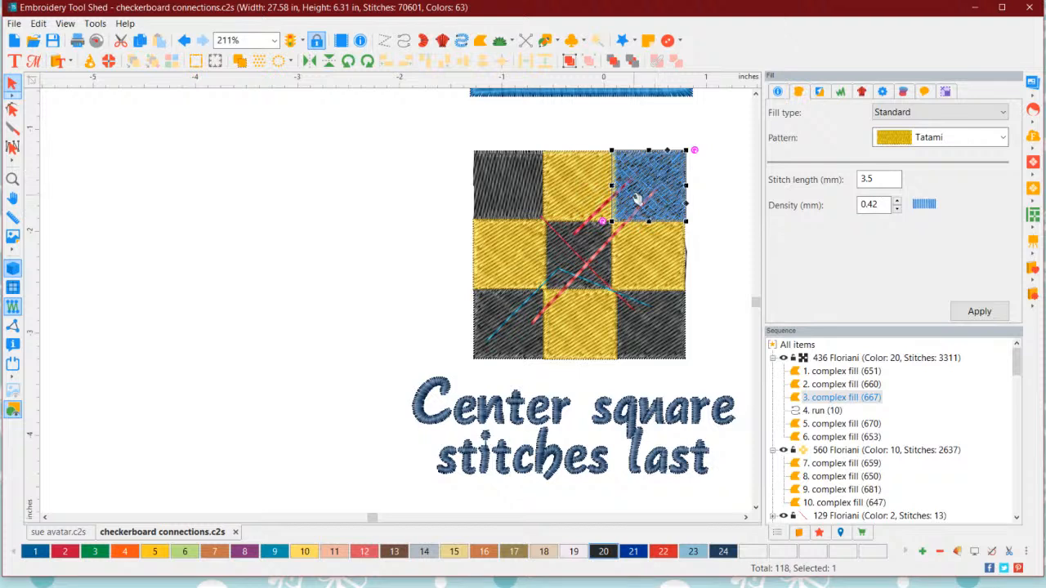
click(590, 253)
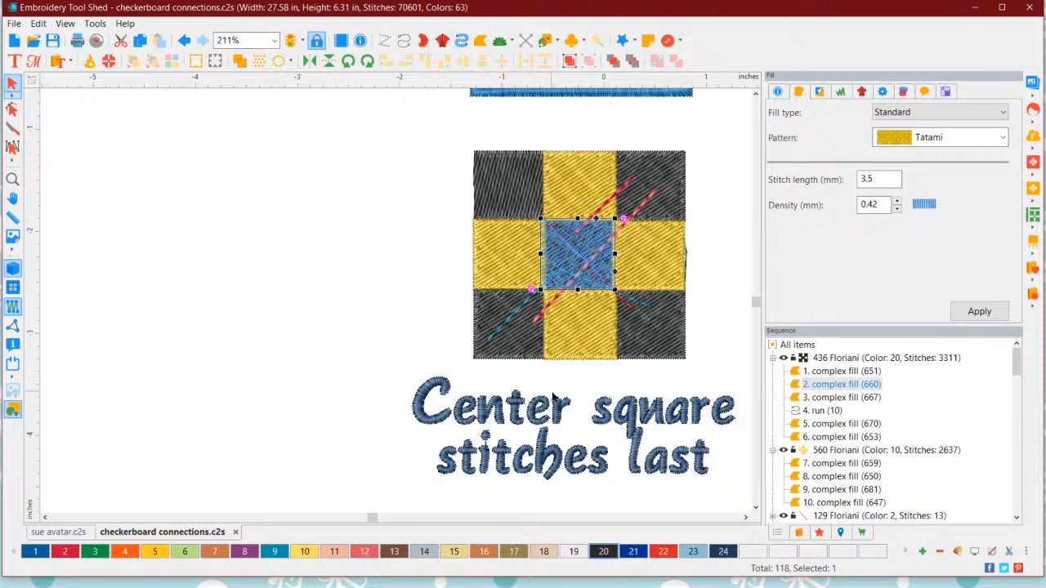
- Compare the two dark blue squares of the framed multicolor checkerboard by selecting the upper-left and center squares alternately
click(745, 519)
click(744, 519)
click(745, 519)
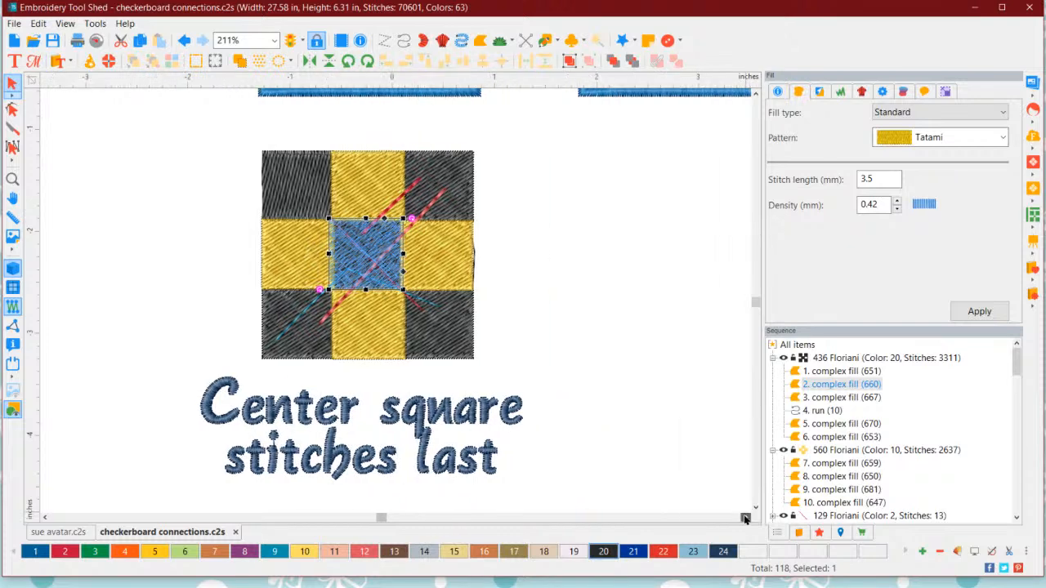
click(744, 519)
click(744, 520)
scroll(665, 189, up, 1)
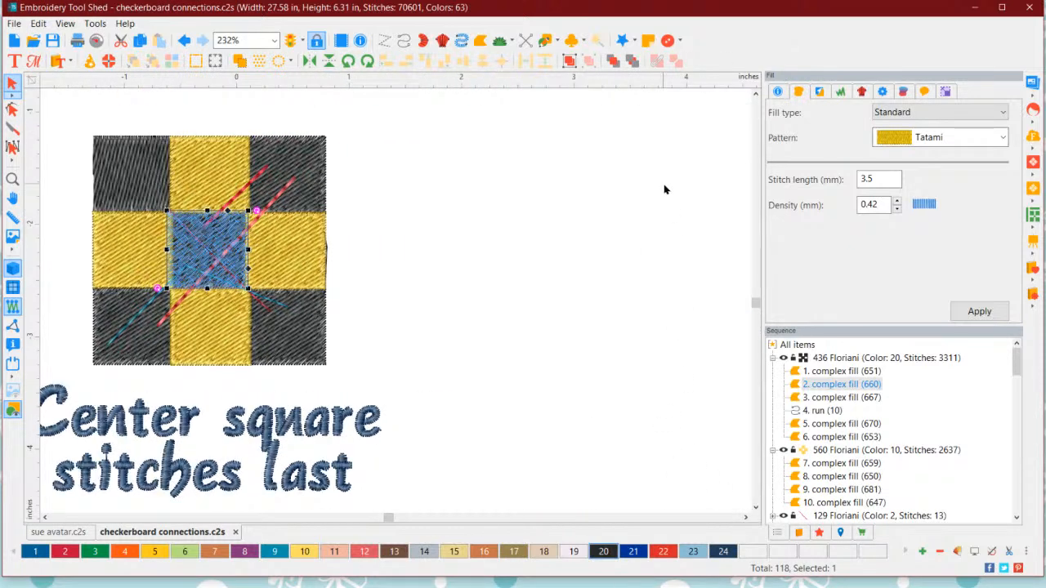
scroll(664, 190, down, 1)
click(755, 94)
click(755, 95)
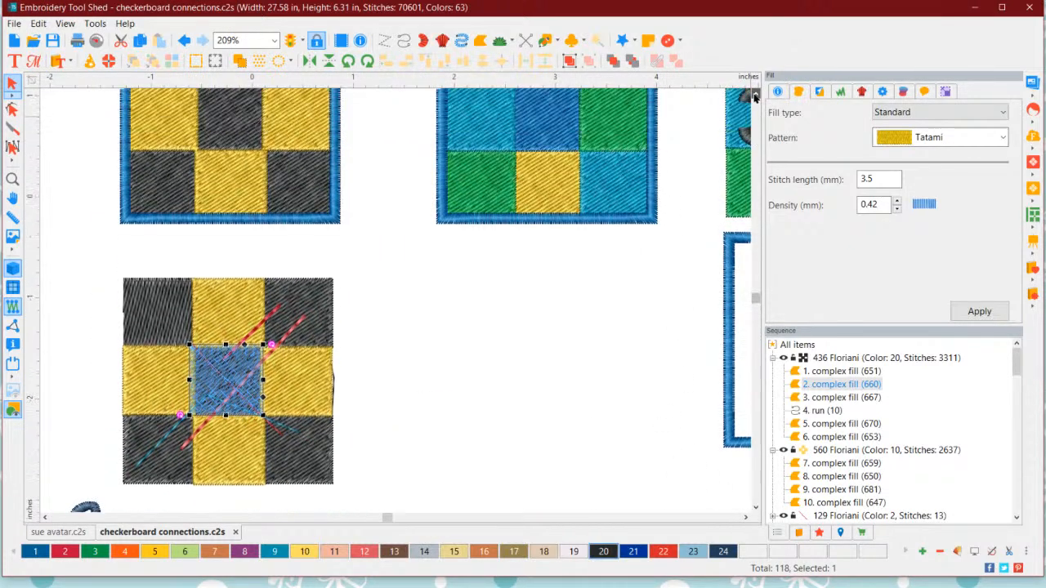
click(755, 94)
click(755, 94)
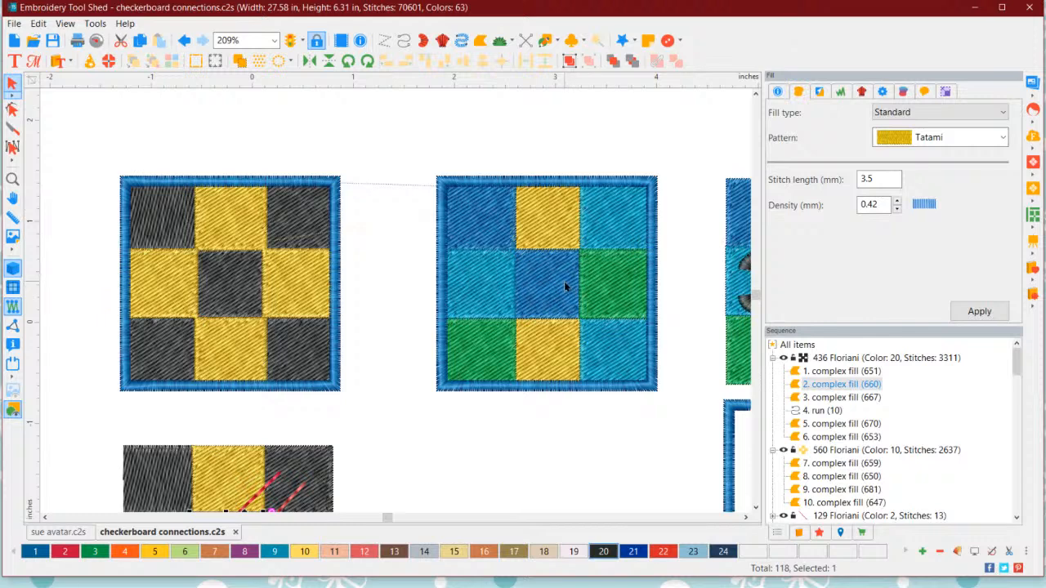
click(493, 212)
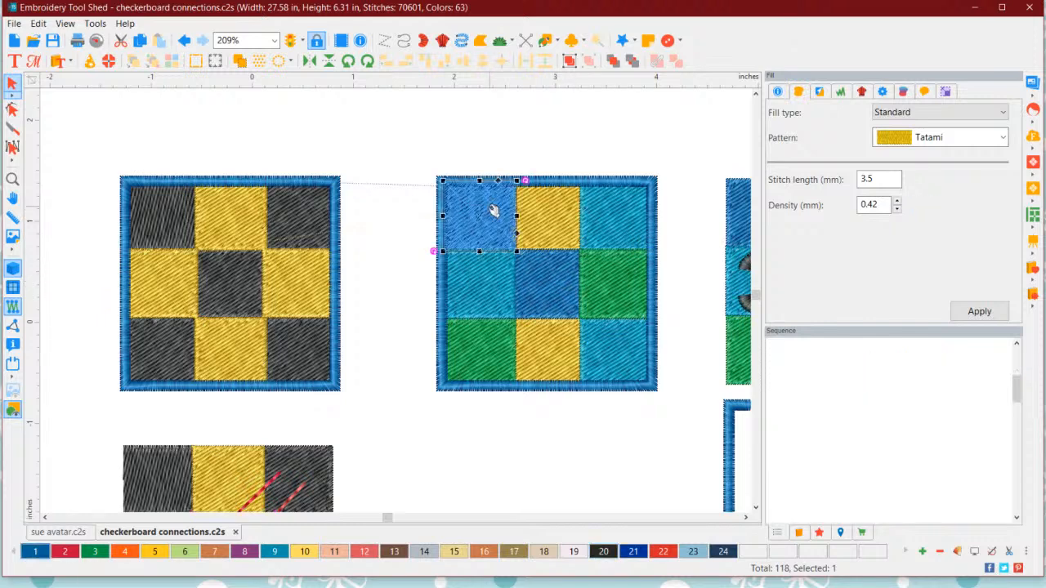
click(546, 270)
click(493, 222)
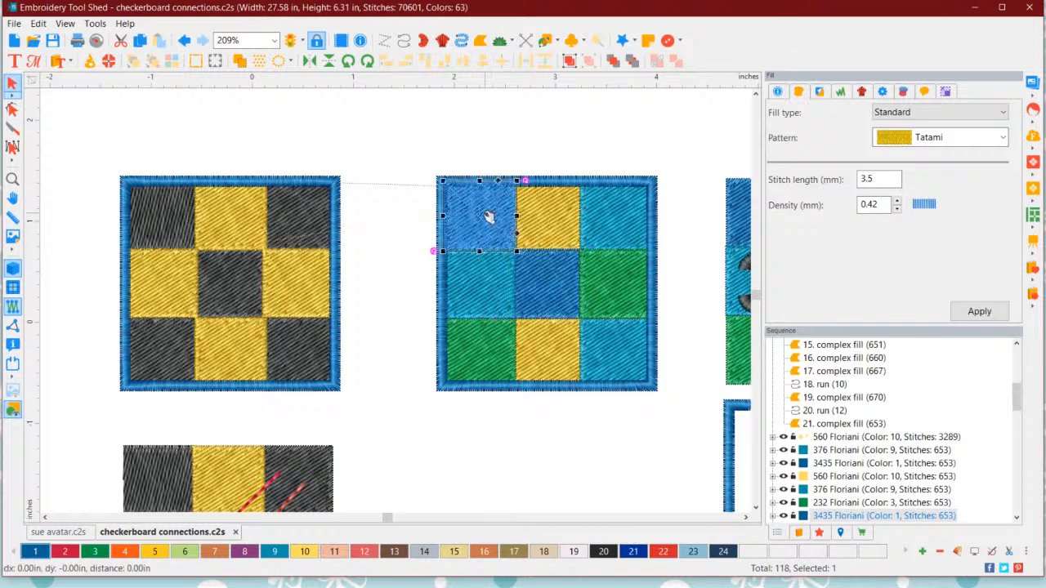
click(538, 276)
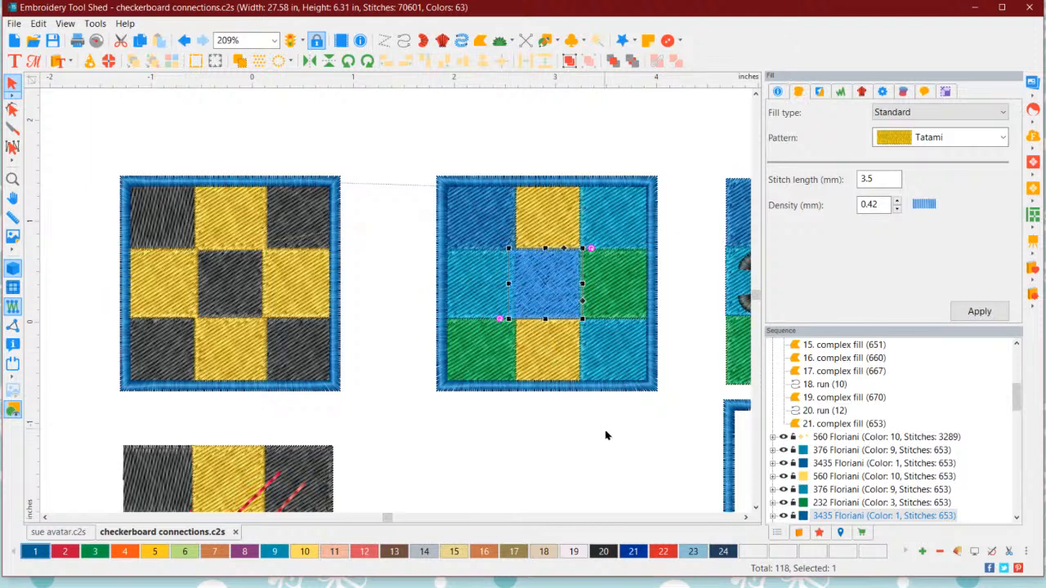
- Inspect the numbered multicolor checkerboard by selecting the teal square marked 1, and select the separate blue border below it
click(745, 517)
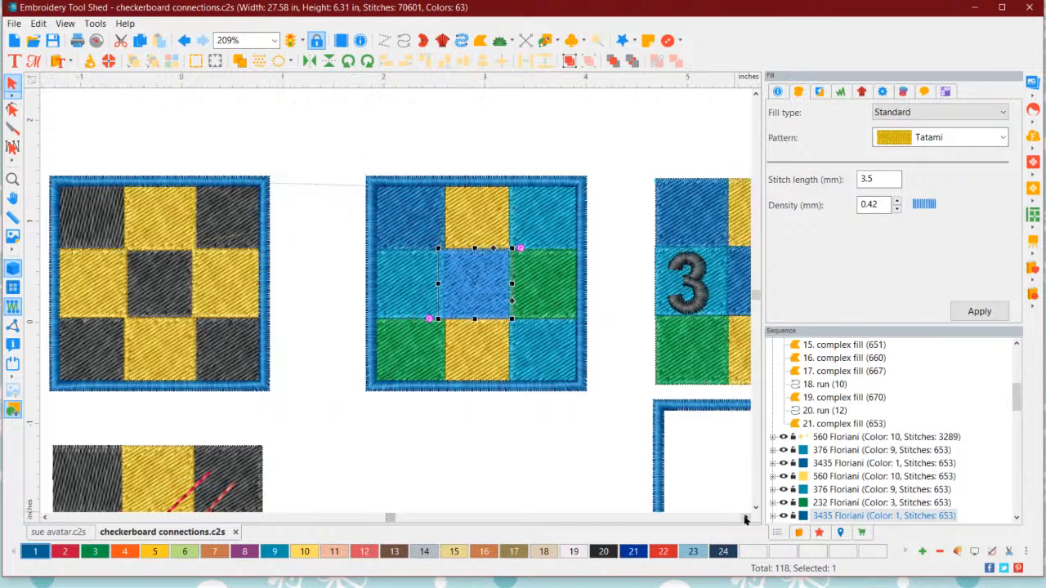
click(745, 518)
click(745, 518)
click(745, 518)
click(700, 285)
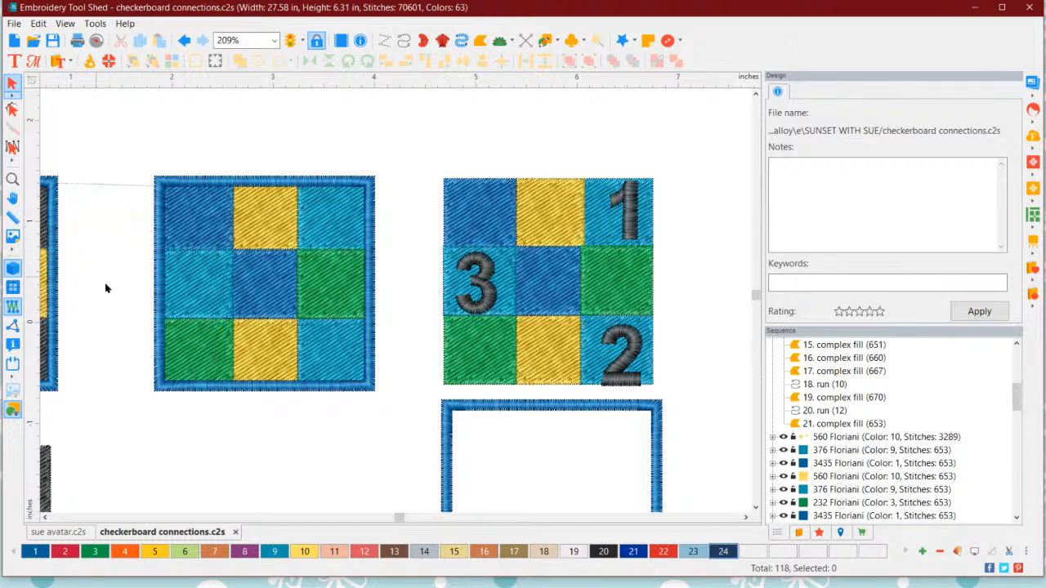
click(601, 230)
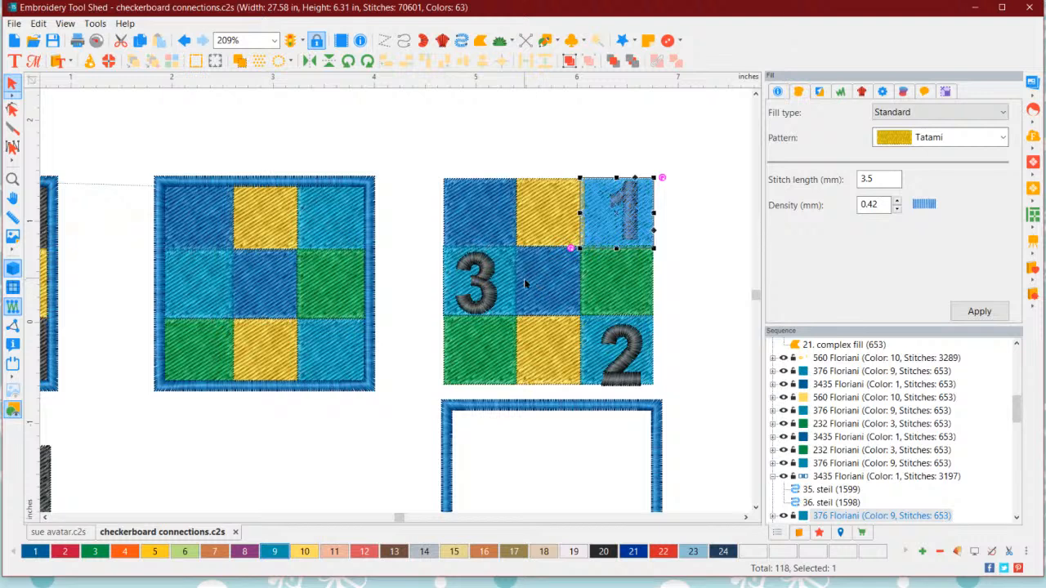
click(695, 256)
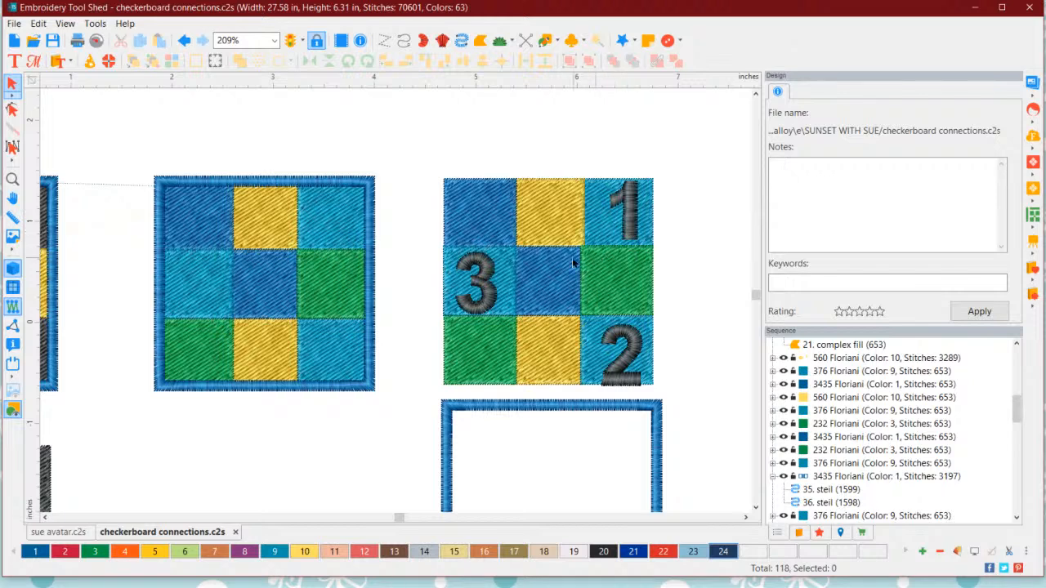
scroll(522, 392, down, 2)
click(525, 391)
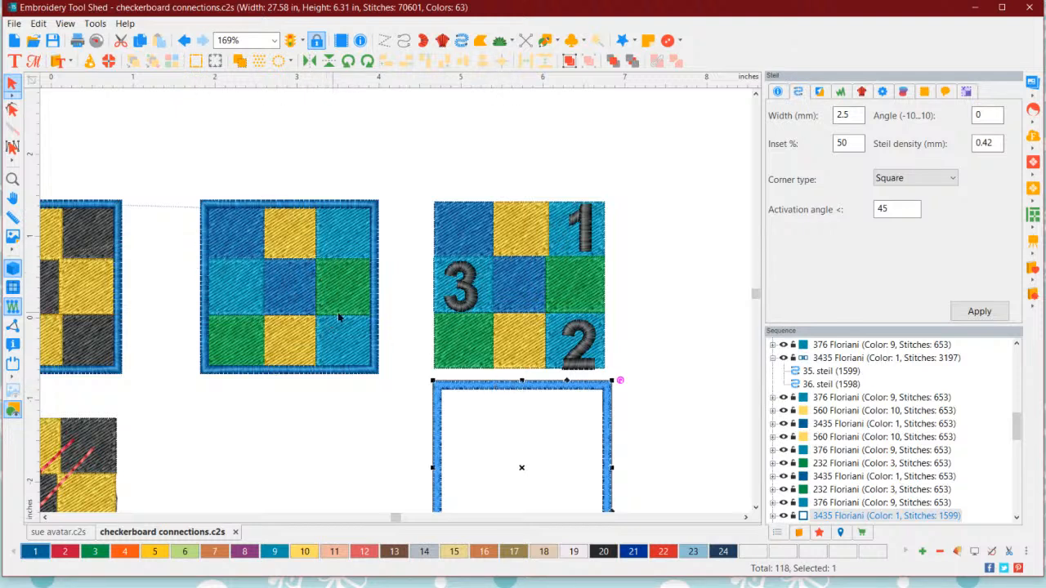
- Inspect the green squares of the numbered multicolor checkerboard by selecting the middle-row square and the lower-left corner square
scroll(587, 330, up, 1)
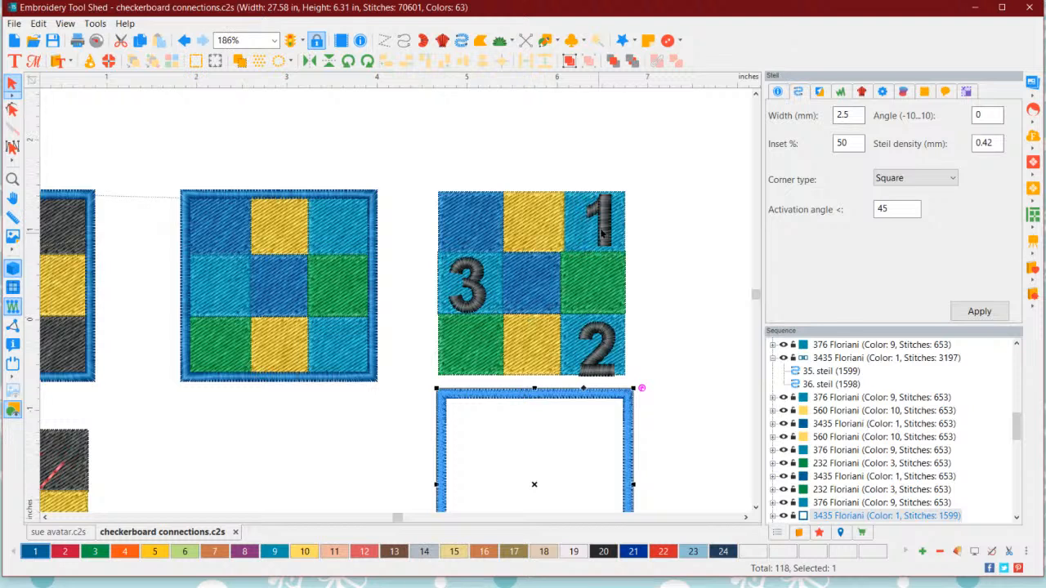
click(682, 314)
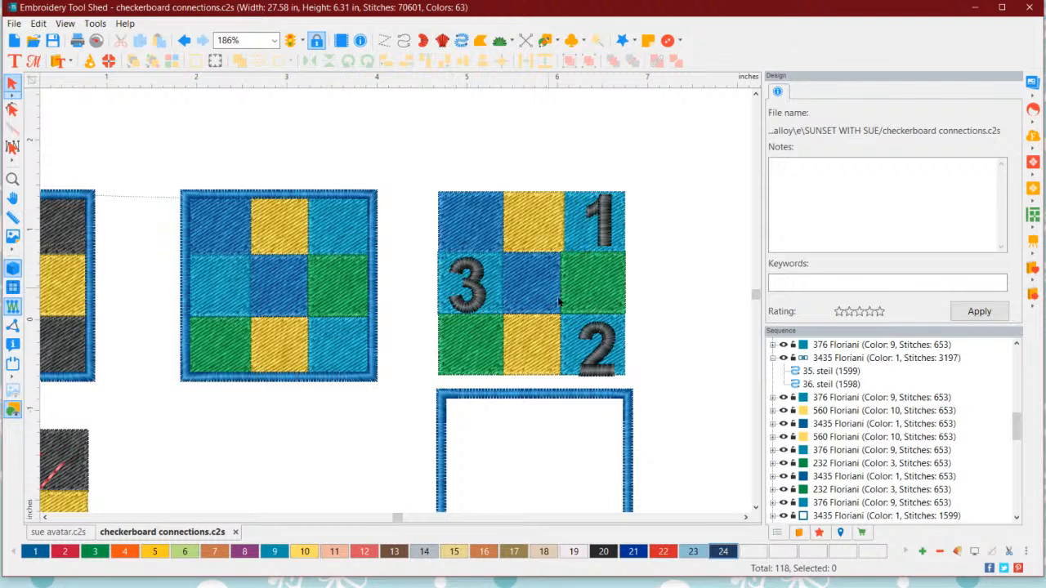
click(603, 279)
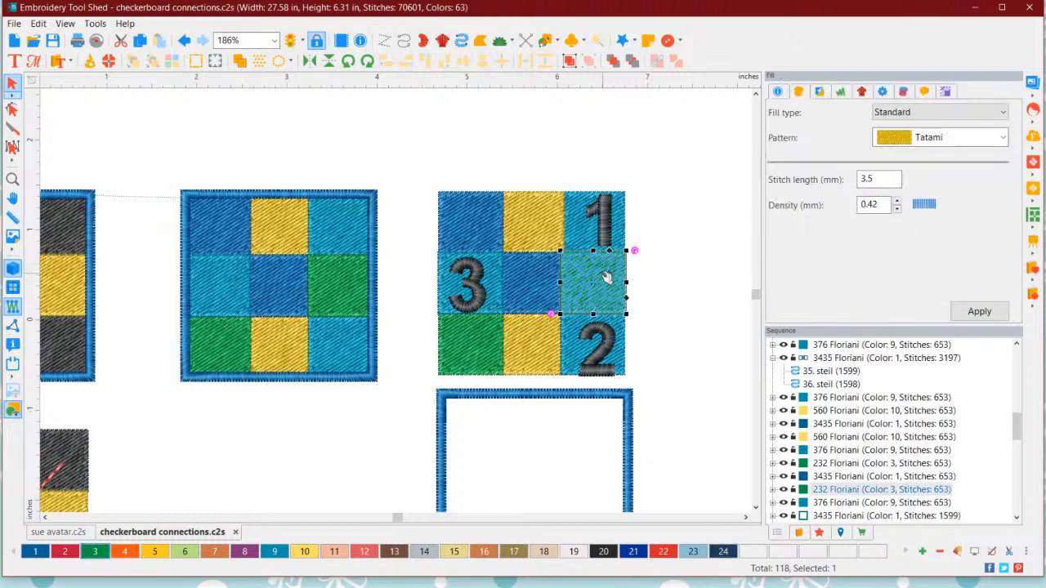
click(678, 280)
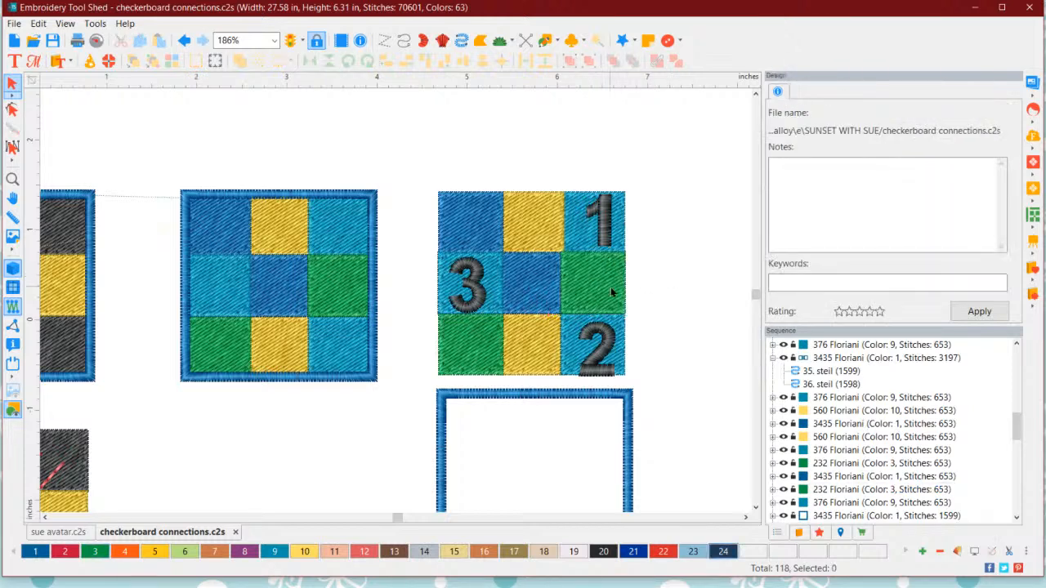
click(610, 287)
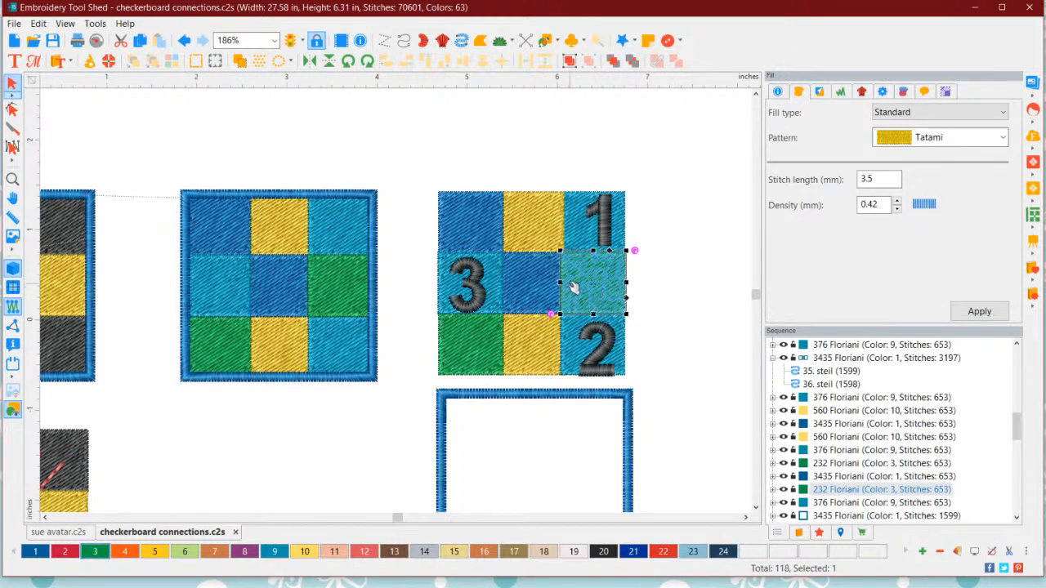
click(481, 342)
click(691, 328)
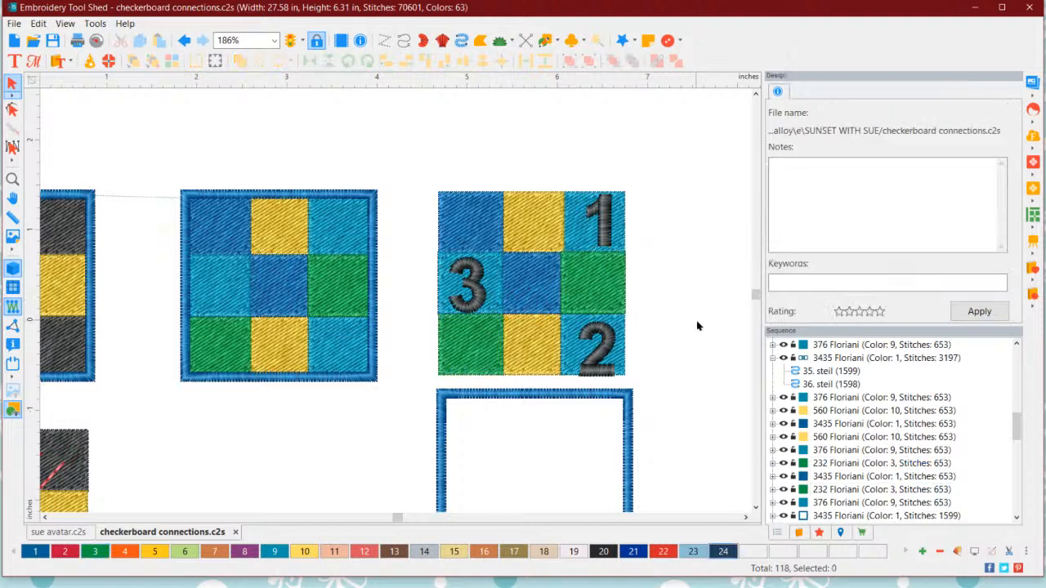
- Compare the two yellow squares of the numbered checkerboard above the separate blue border by selecting the top and bottom ones alternately
click(533, 220)
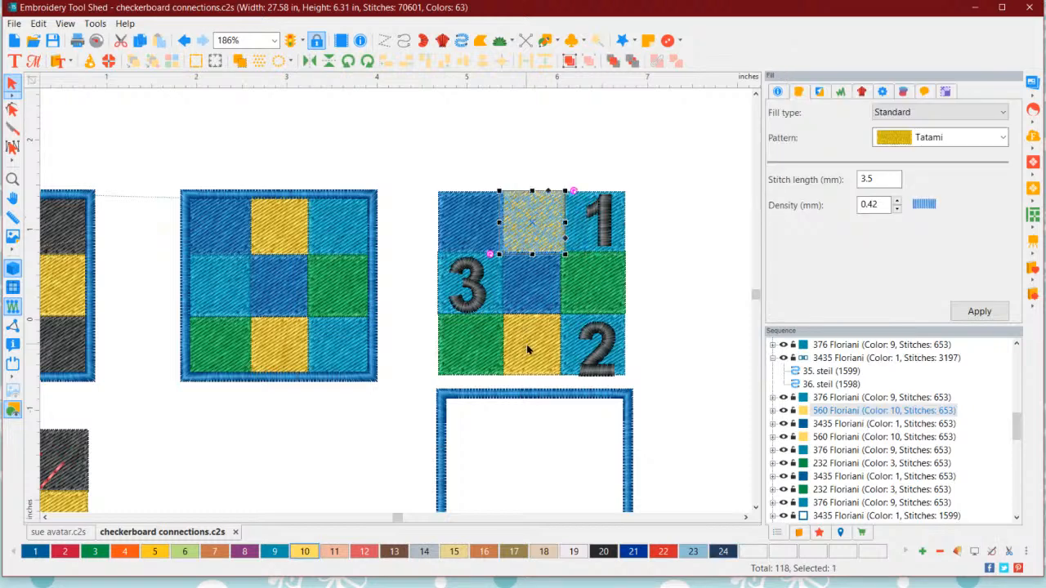
click(531, 350)
click(531, 229)
click(528, 325)
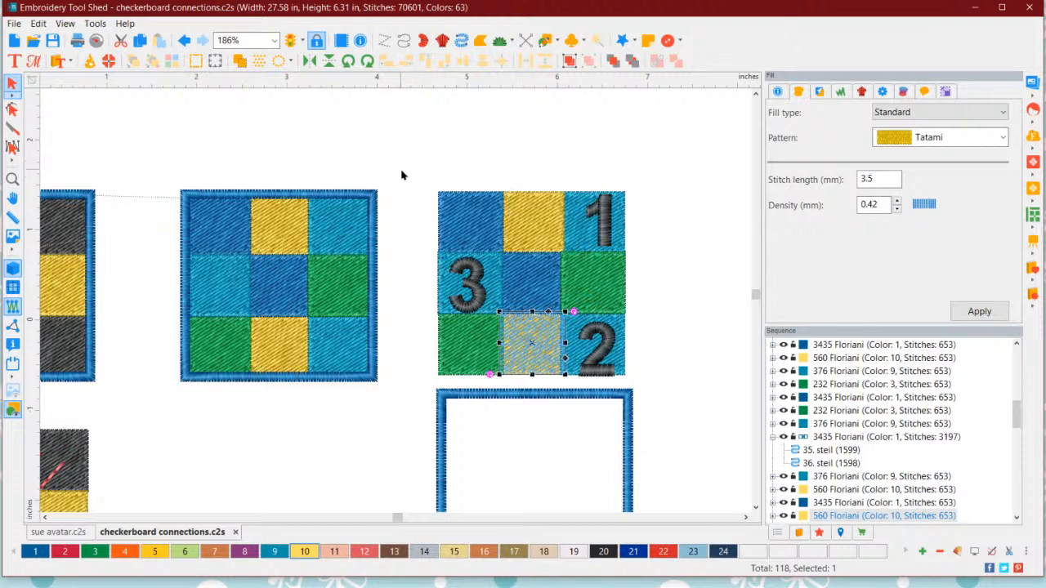
scroll(404, 198, down, 1)
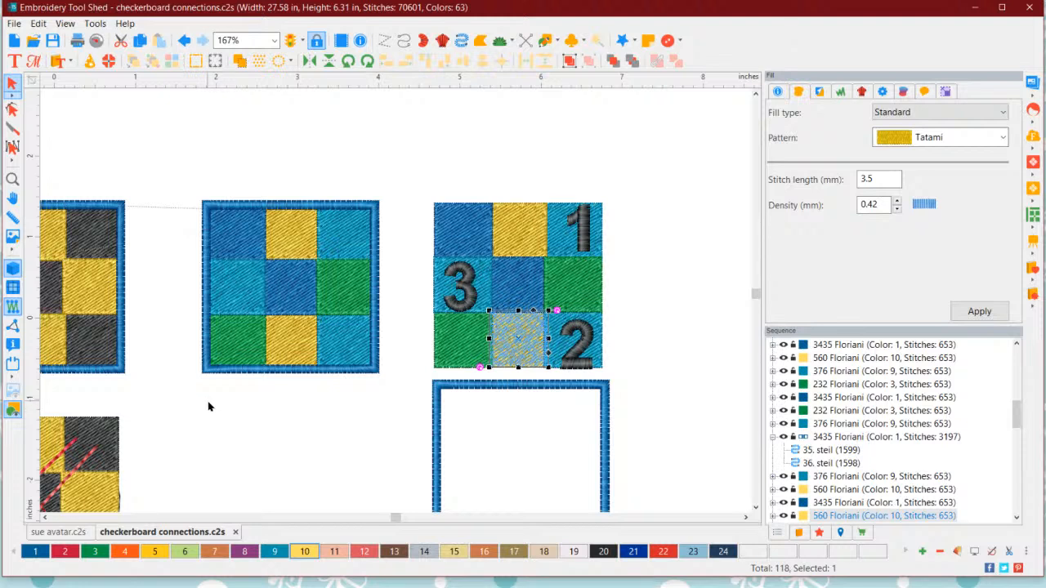
click(651, 254)
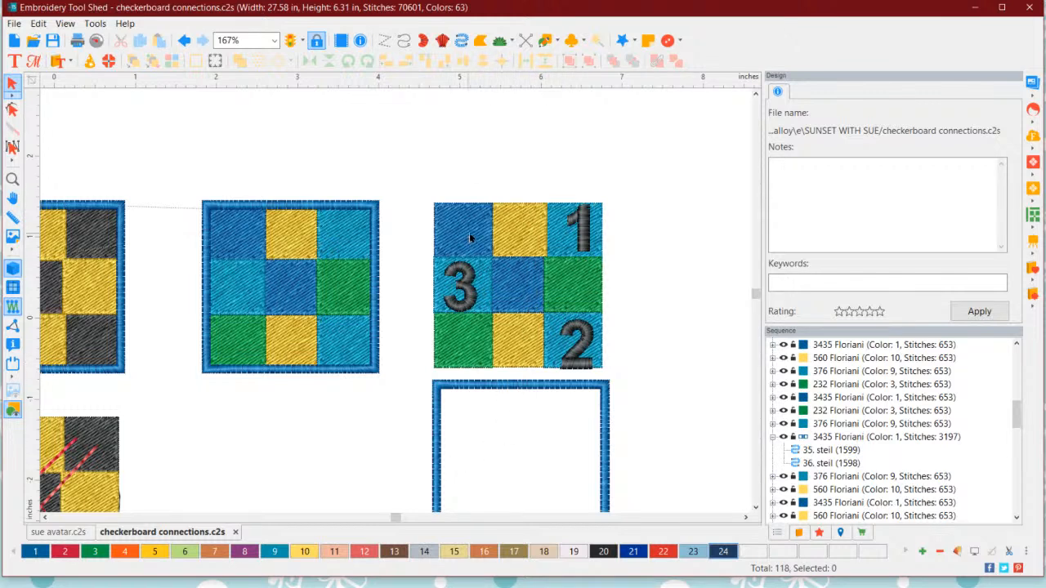
- Inspect the numbered checkerboard with the red arrows by selecting its teal square marked 1 and its upper-left dark blue square
click(745, 517)
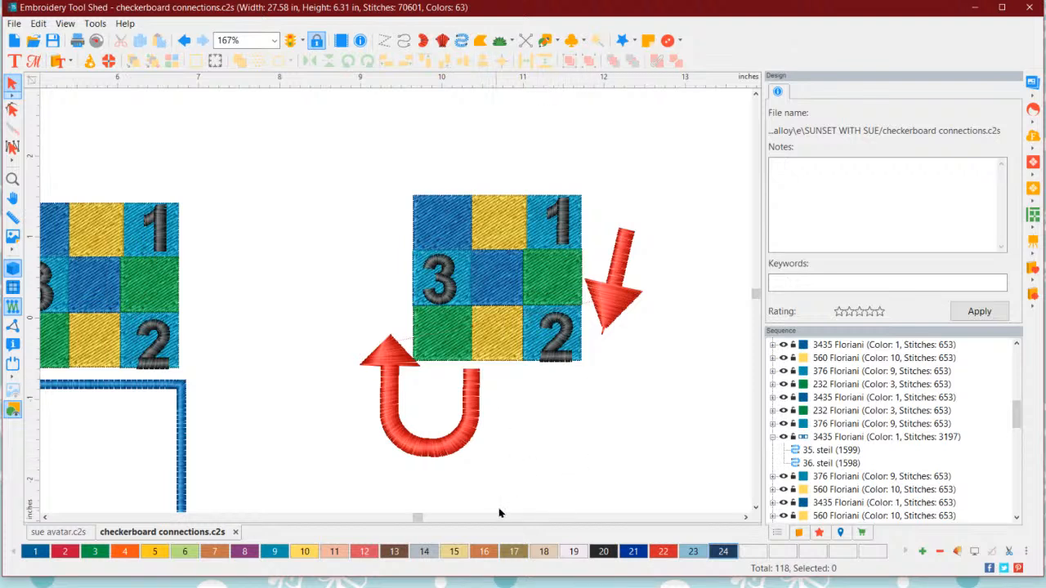
click(745, 517)
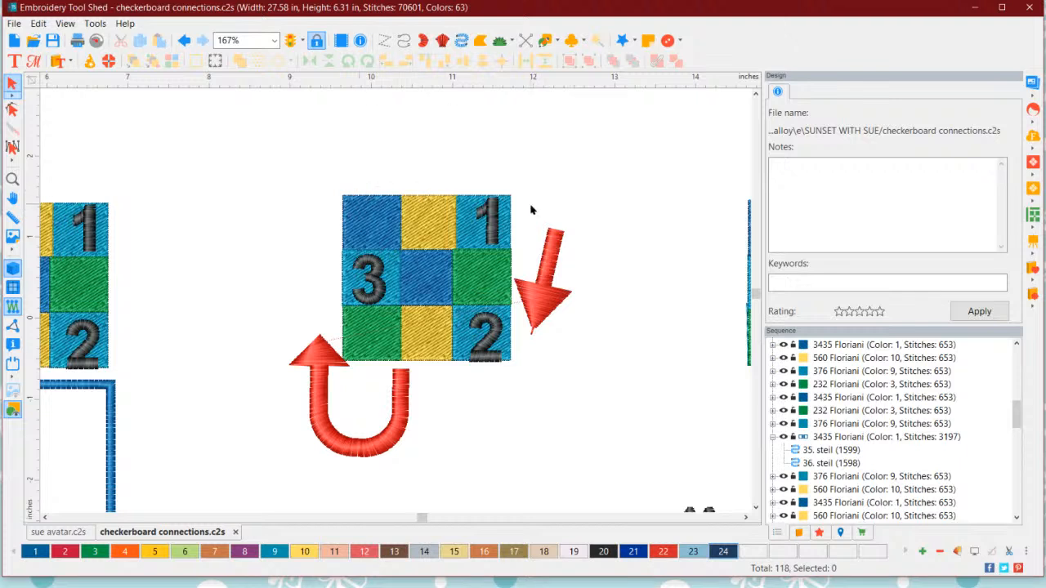
click(504, 220)
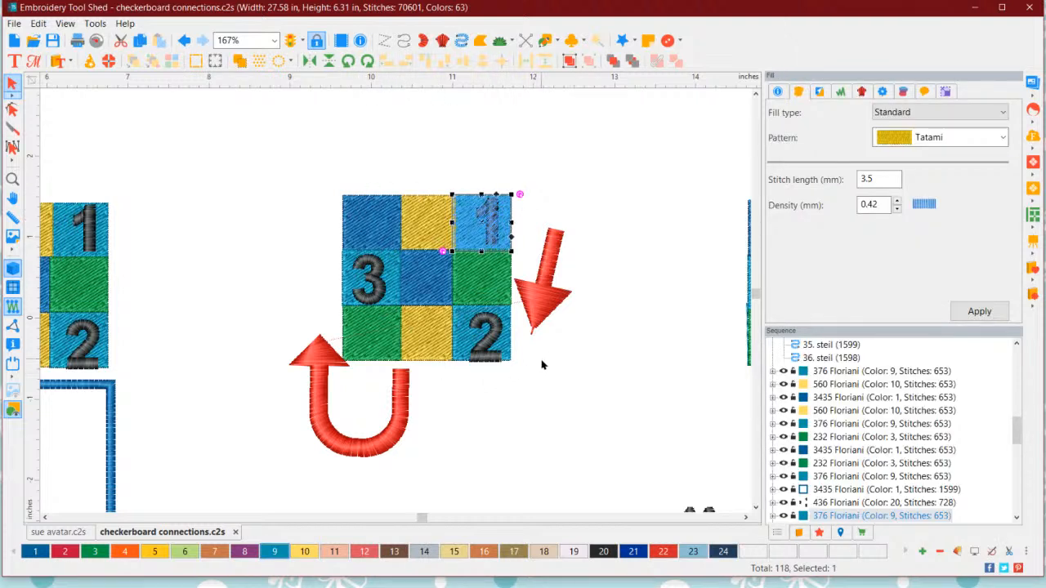
click(553, 415)
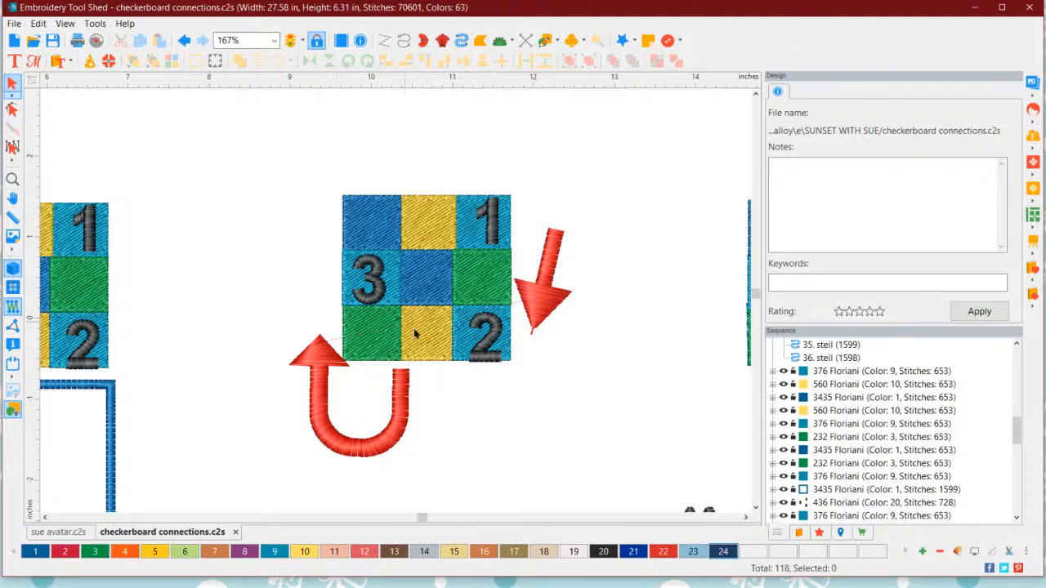
click(744, 521)
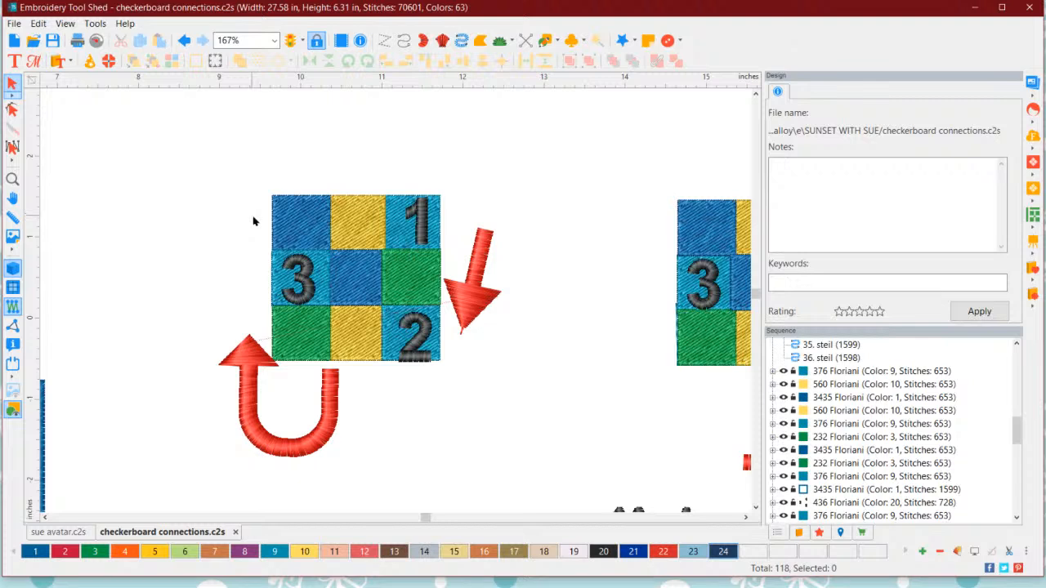
click(301, 217)
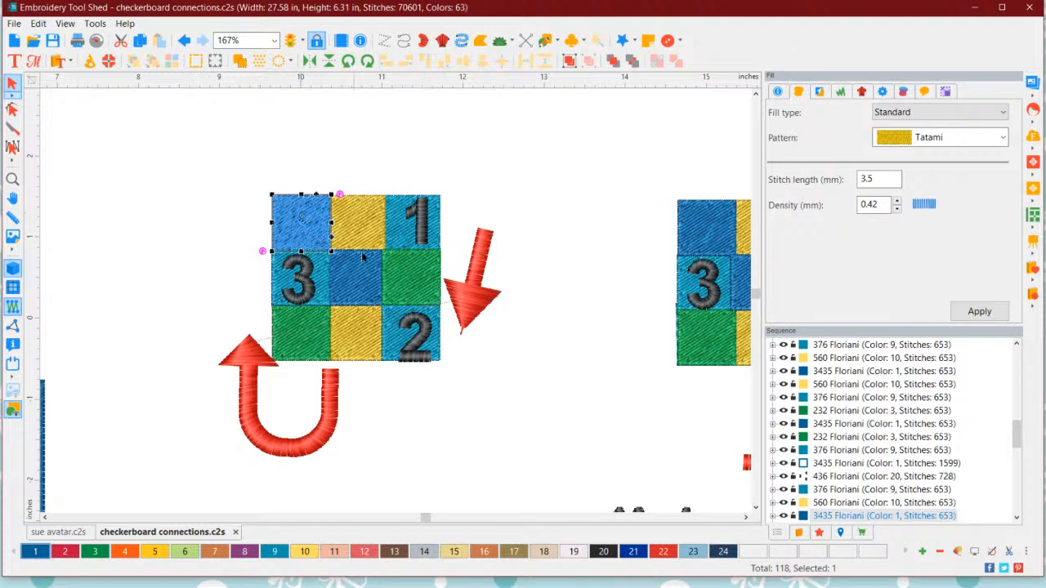
click(406, 234)
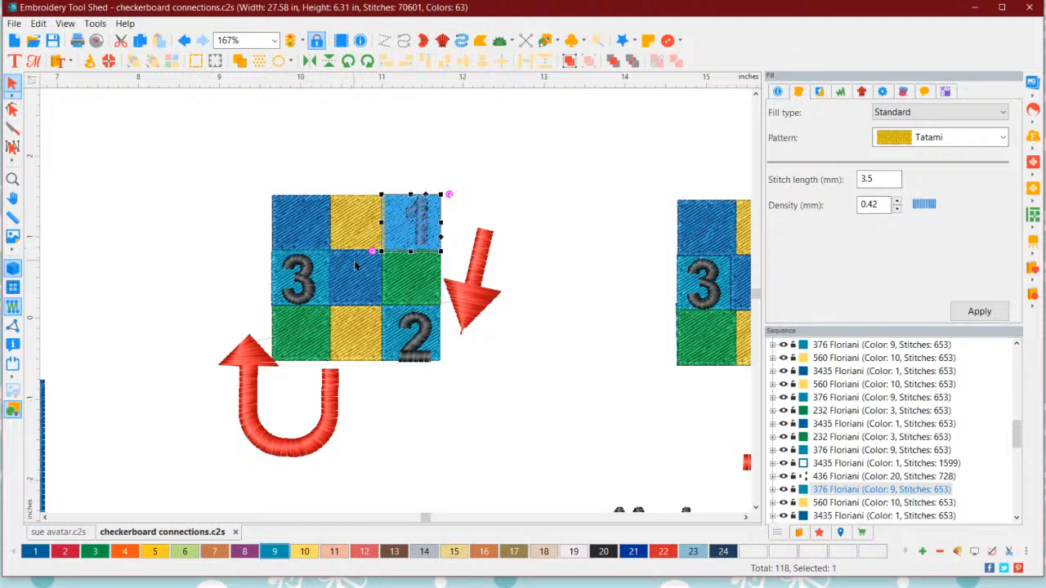
click(447, 425)
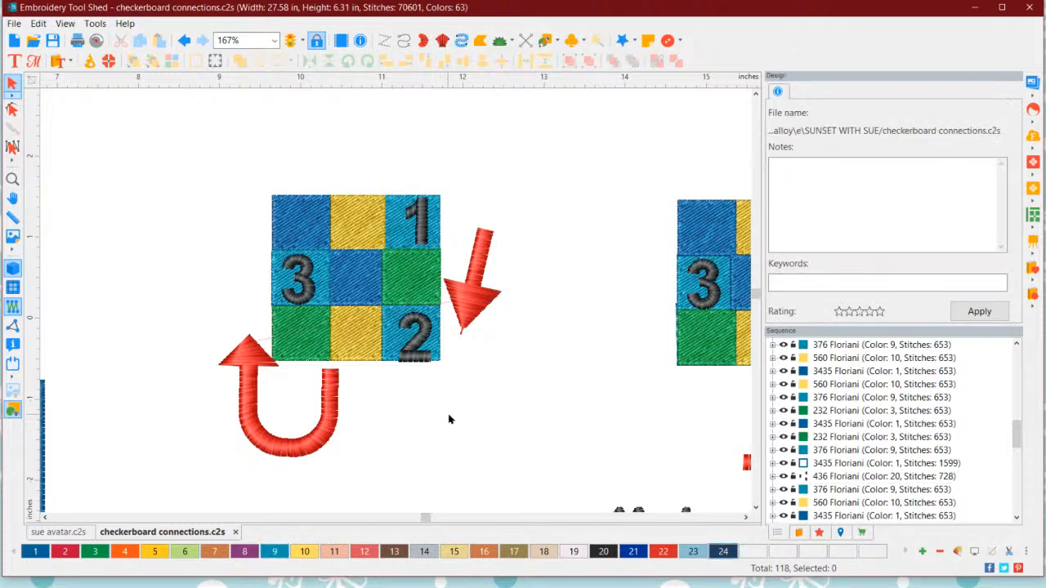
- Display the outline, angle line and entry/exit points of the teal square marked 1 beside the red arrows, and deselect the square
click(392, 239)
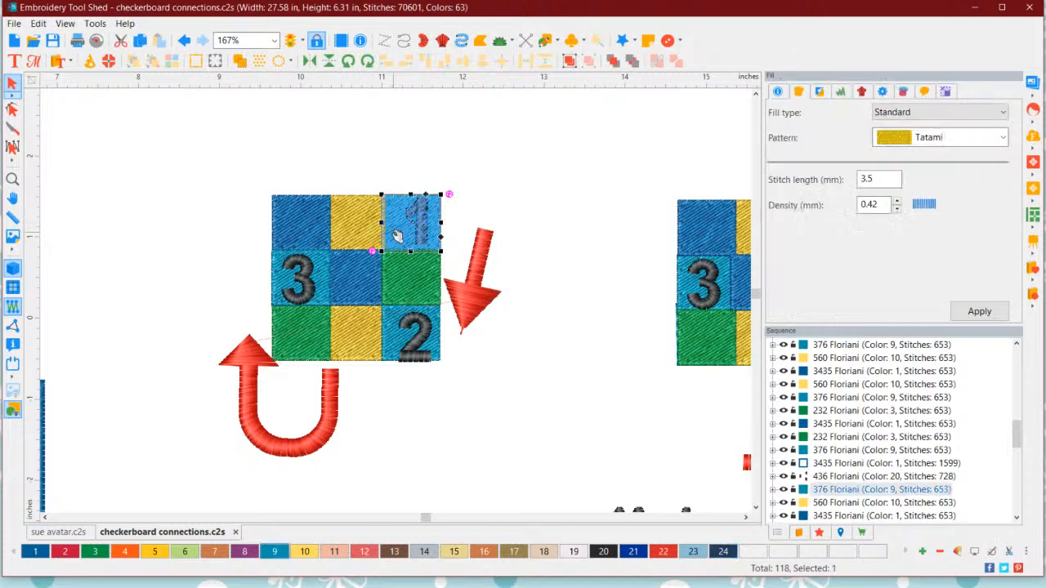
click(12, 109)
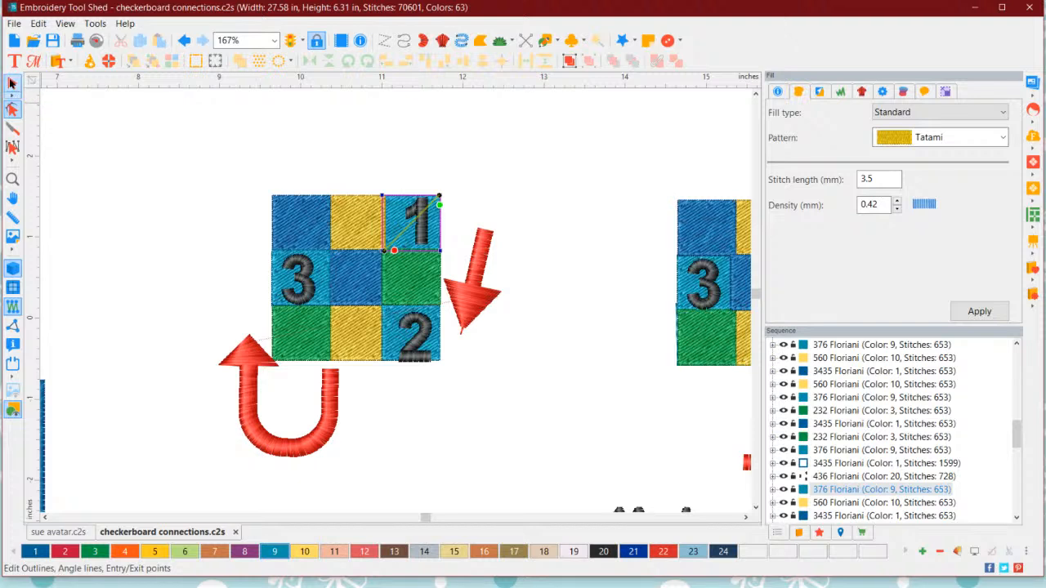
click(13, 83)
click(482, 380)
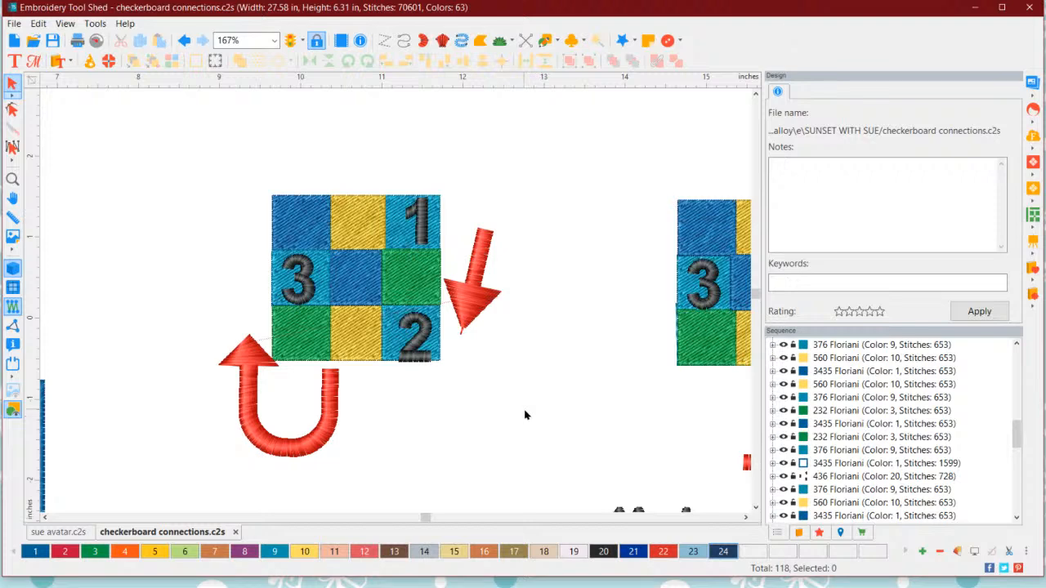
- Examine the numbered checkerboard captioned "Make sure blocks are together and in the right order" and the run outside its edge
click(746, 517)
click(746, 517)
click(746, 517)
click(746, 517)
click(746, 517)
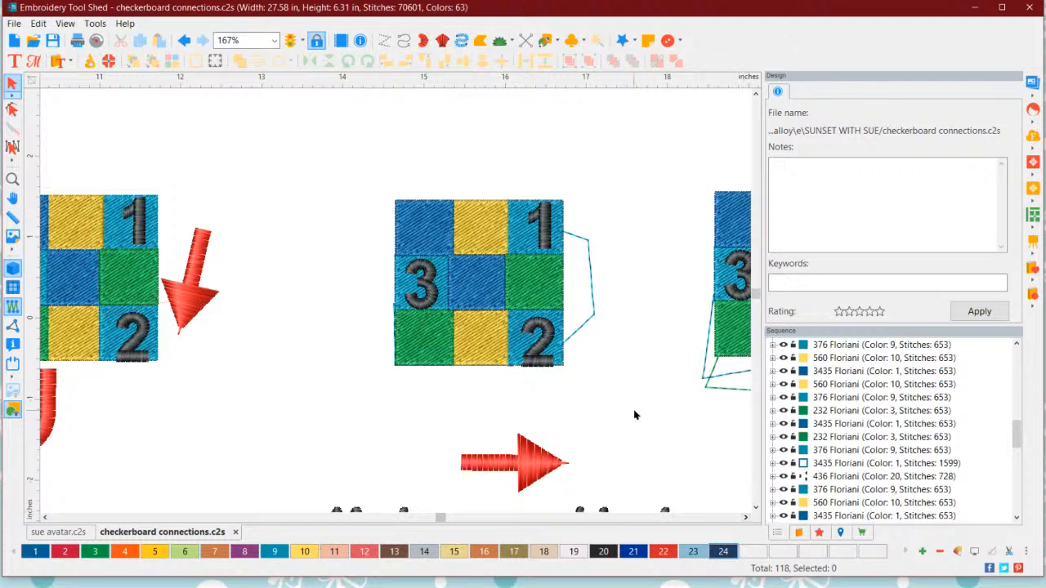
click(45, 517)
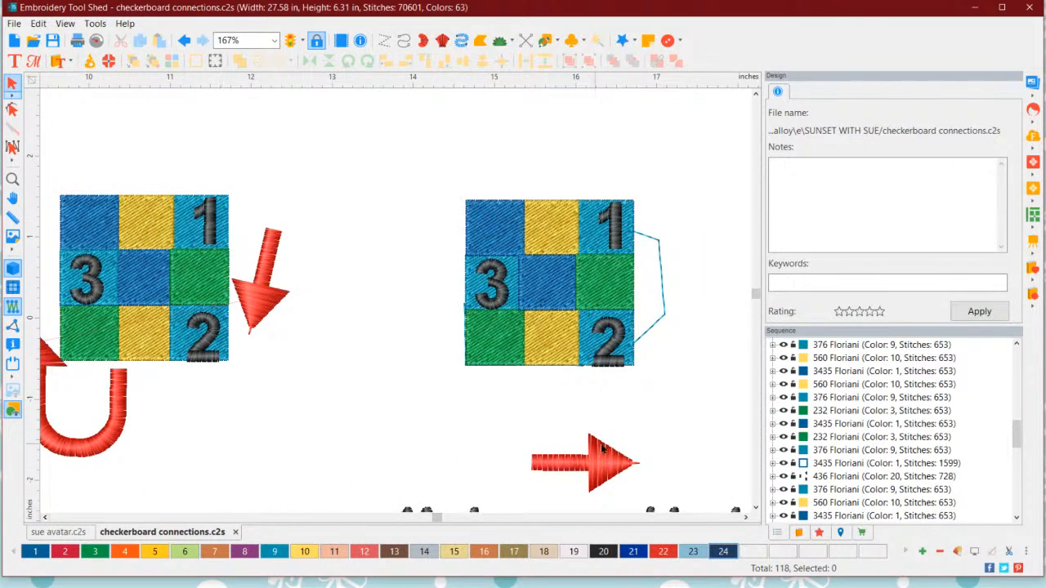
click(756, 507)
click(756, 509)
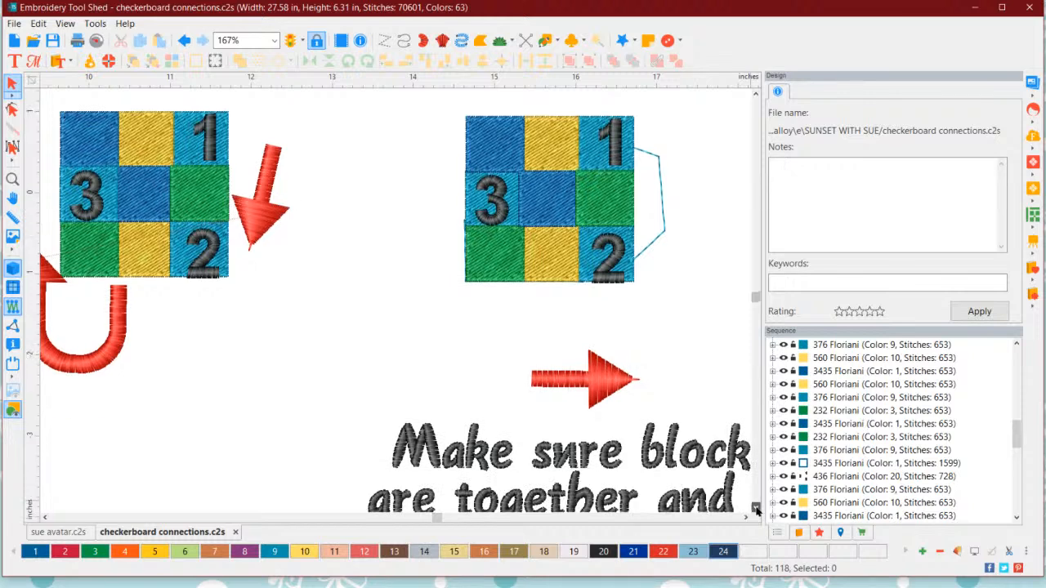
click(755, 508)
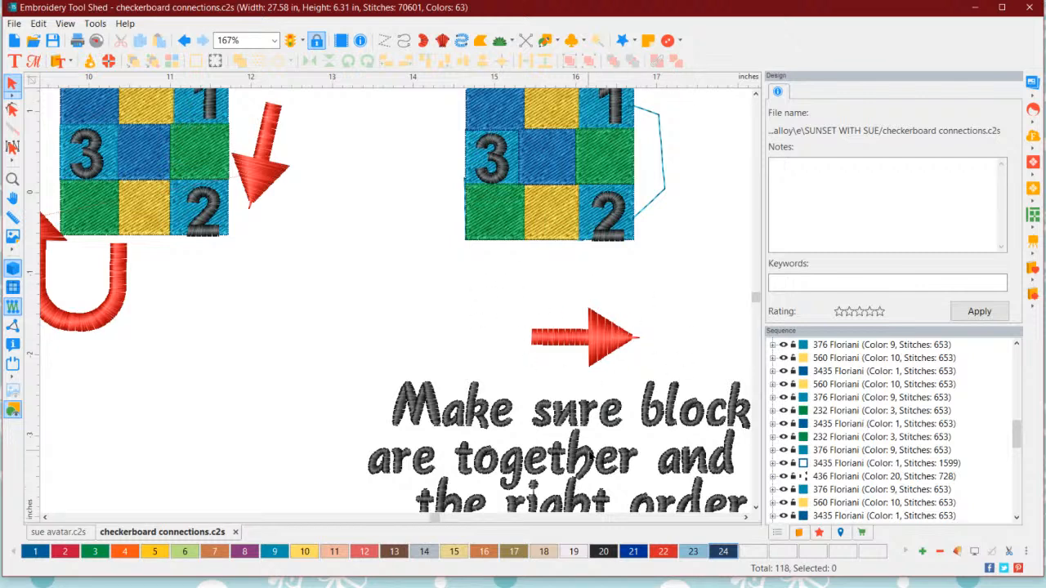
scroll(589, 456, down, 1)
scroll(588, 461, down, 1)
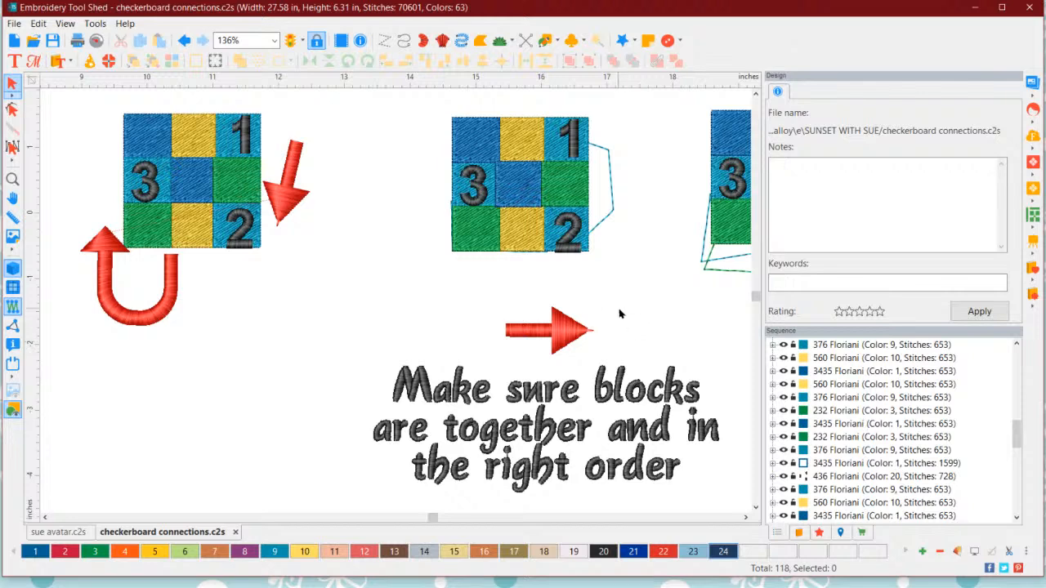
- Select the captioned checkerboard's teal squares 1, 2 and 3 in order and review their entries in the stitching sequence
click(553, 145)
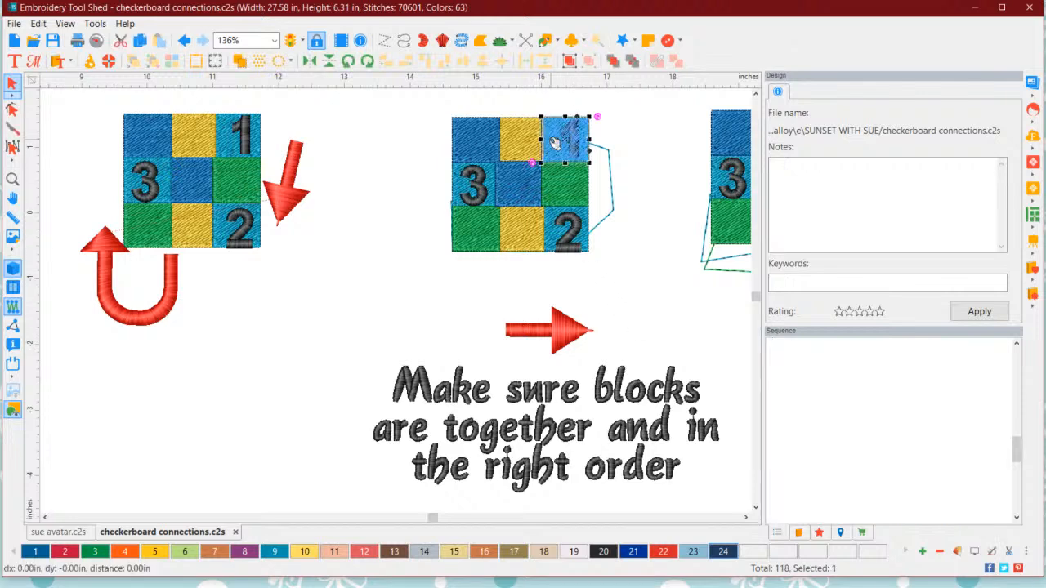
click(581, 219)
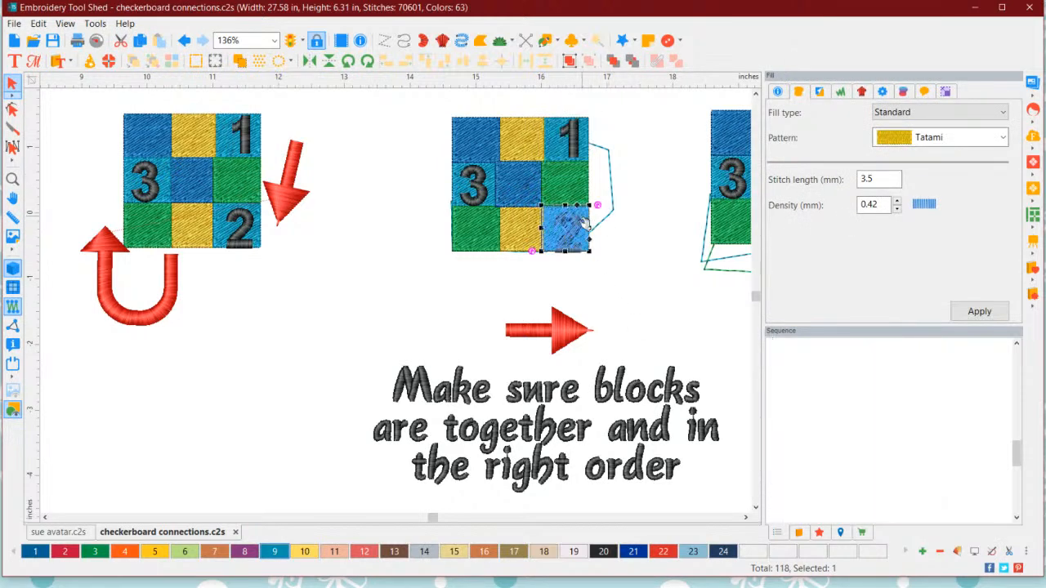
click(491, 202)
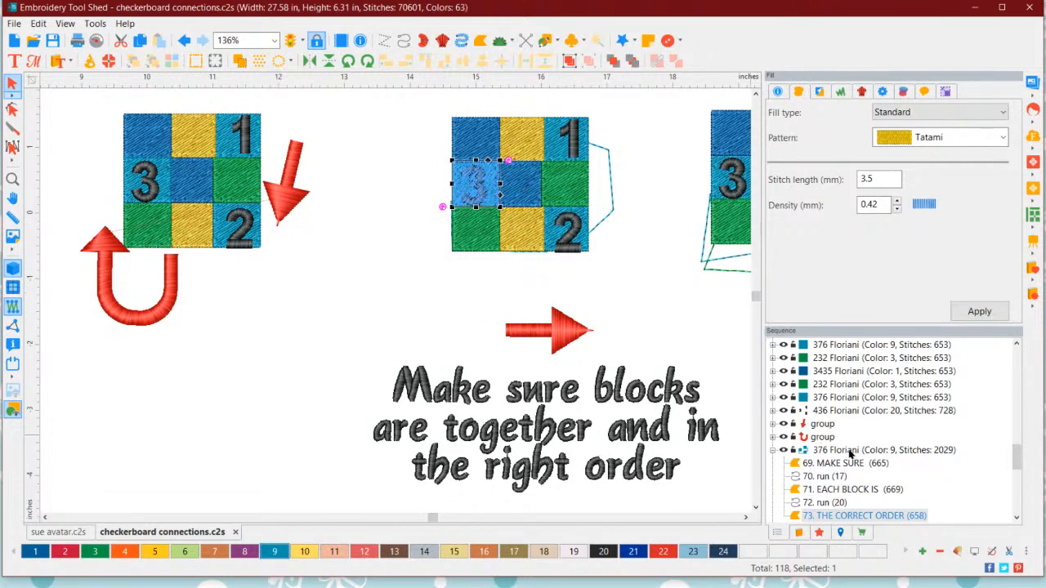
scroll(845, 445, down, 2)
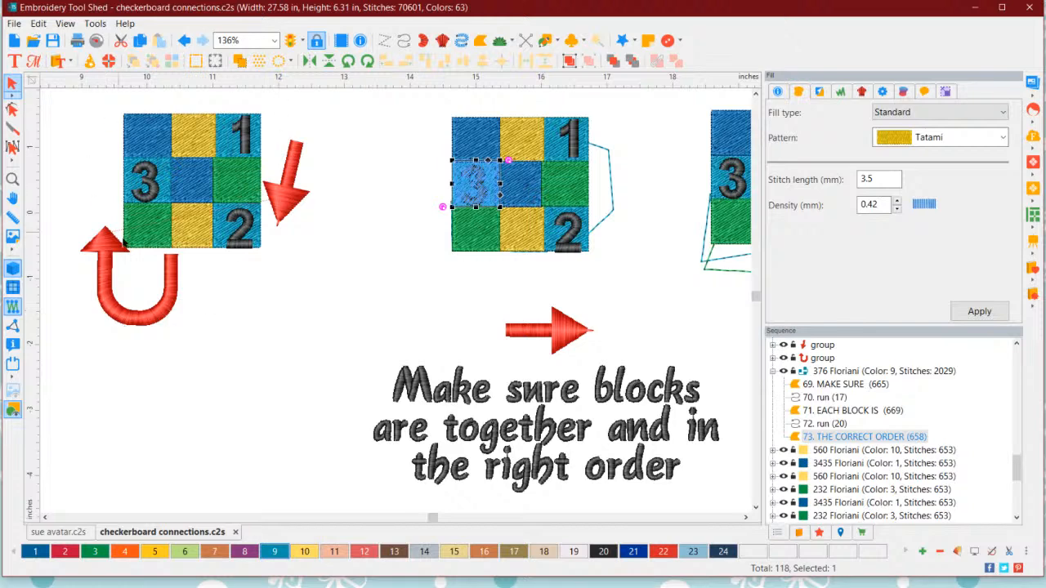
click(438, 303)
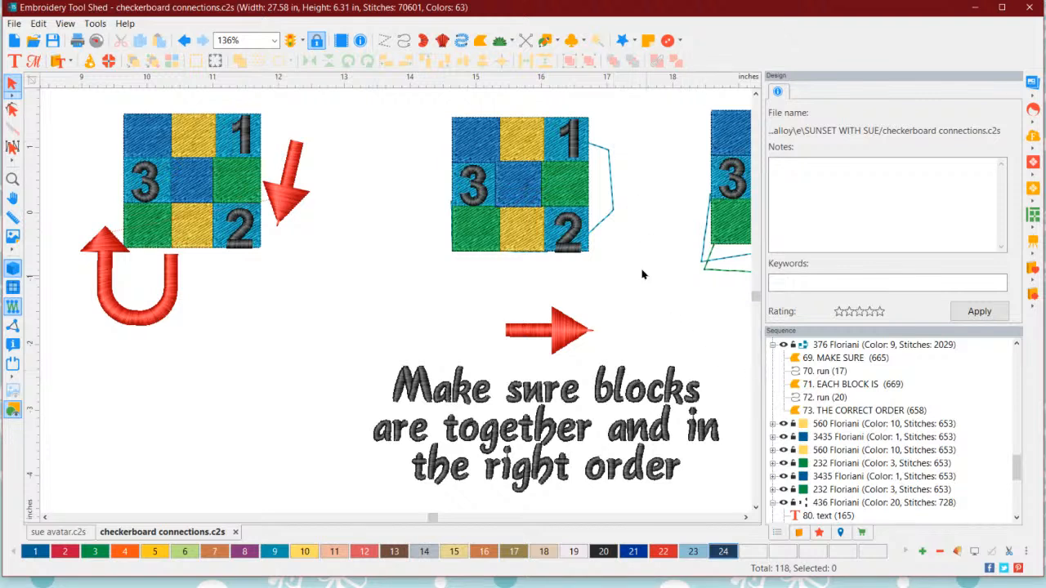
- Inspect the captioned checkerboard's teal square 1 and the connecting run outside the edge between squares 1 and 2 by selecting each
click(550, 152)
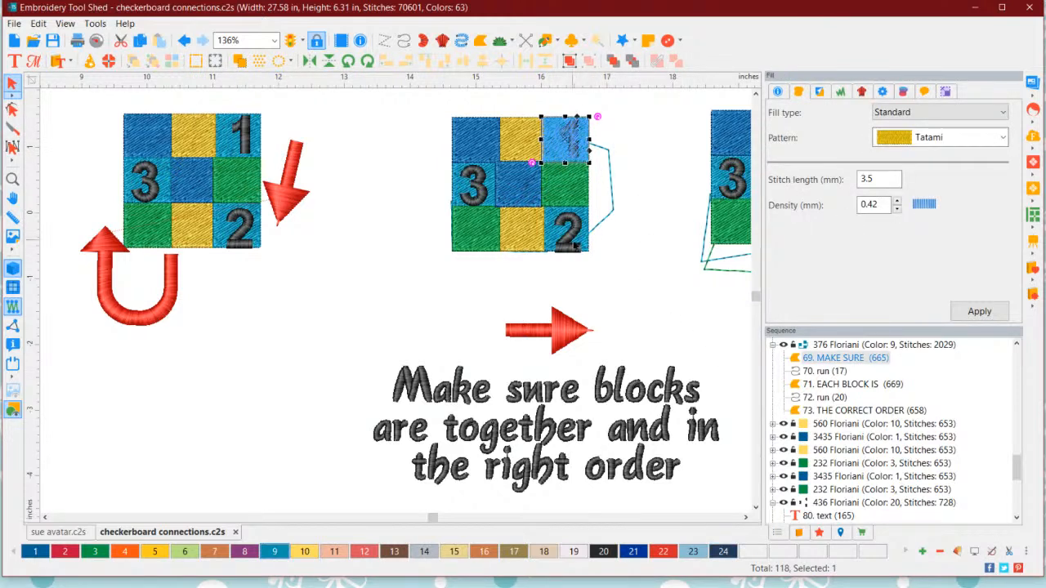
click(631, 153)
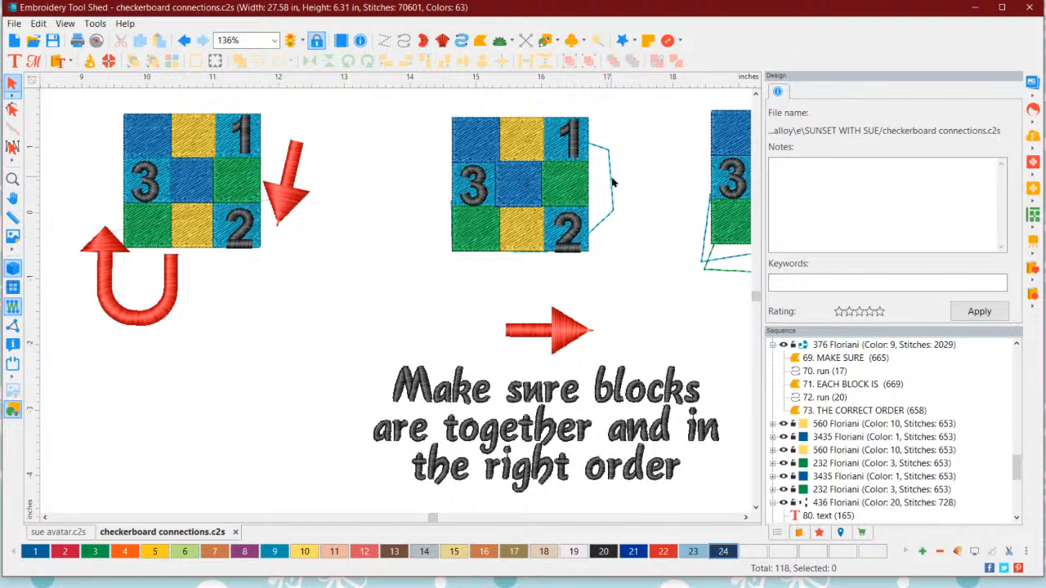
click(594, 150)
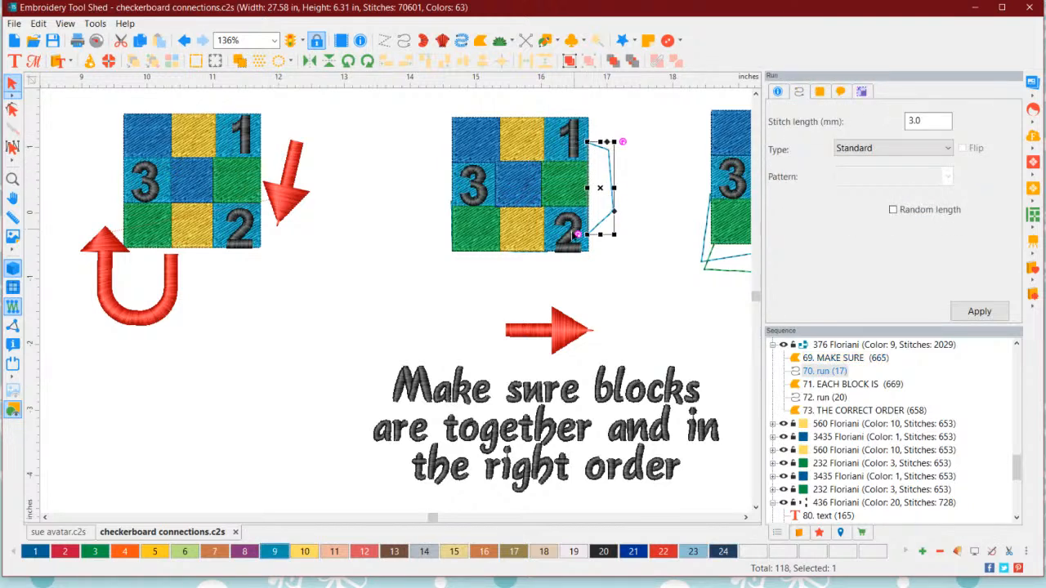
click(599, 280)
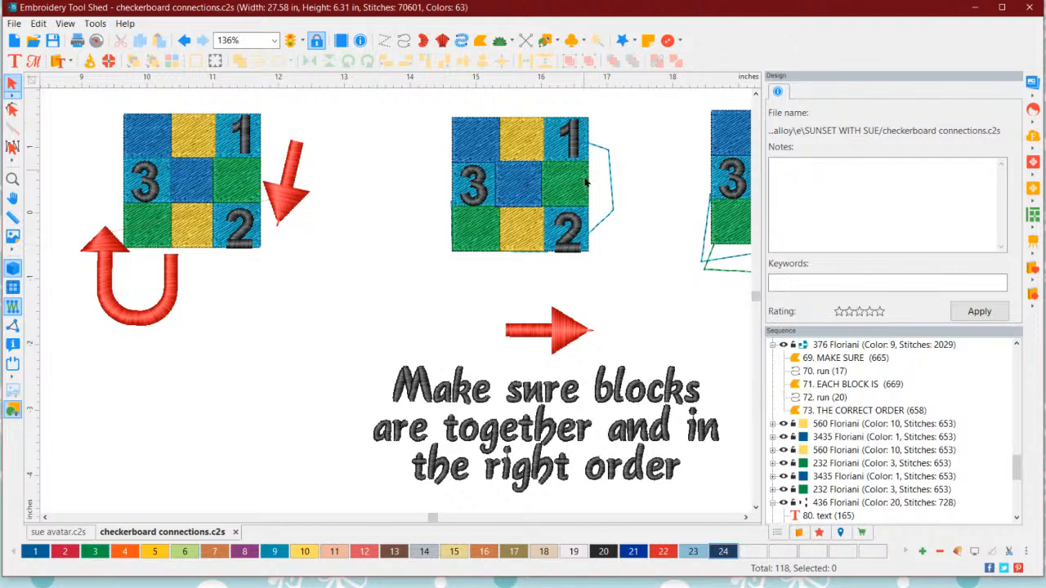
- Inspect the captioned checkerboard's run outside the edge and the teal squares 1 and 2 it joins by selecting each, and clear the selection
click(611, 181)
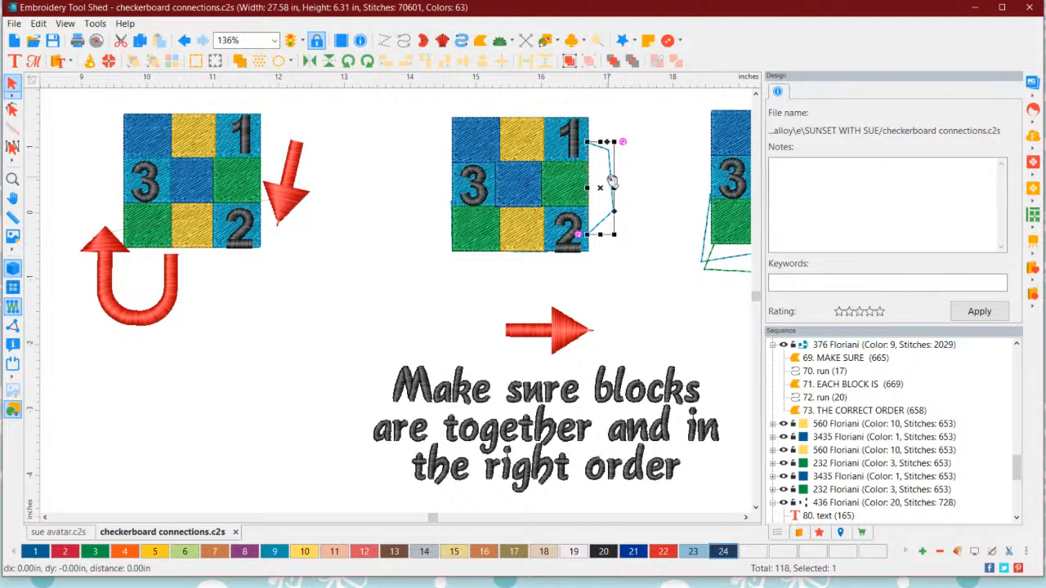
click(631, 280)
click(612, 178)
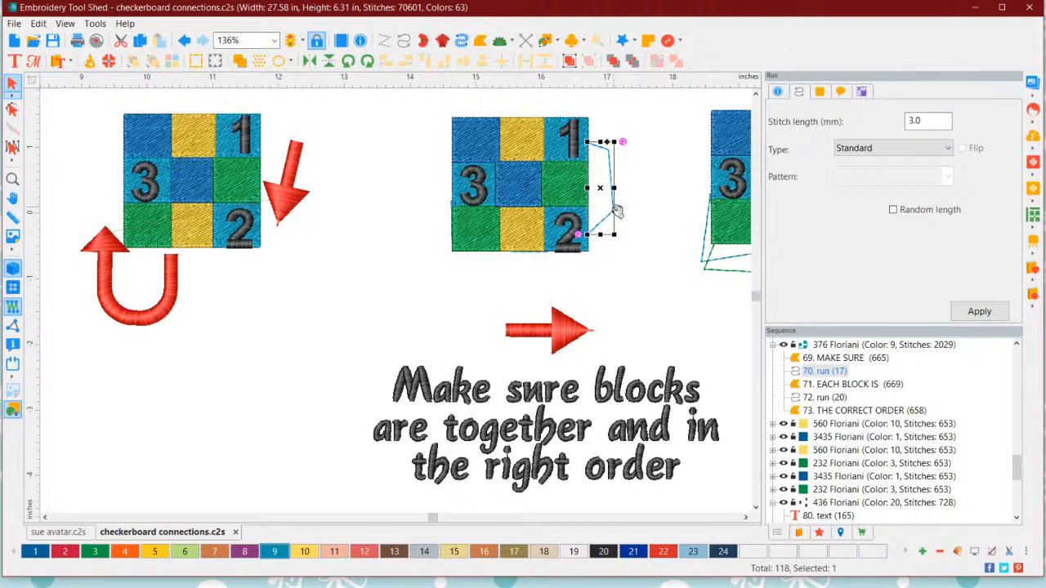
click(582, 139)
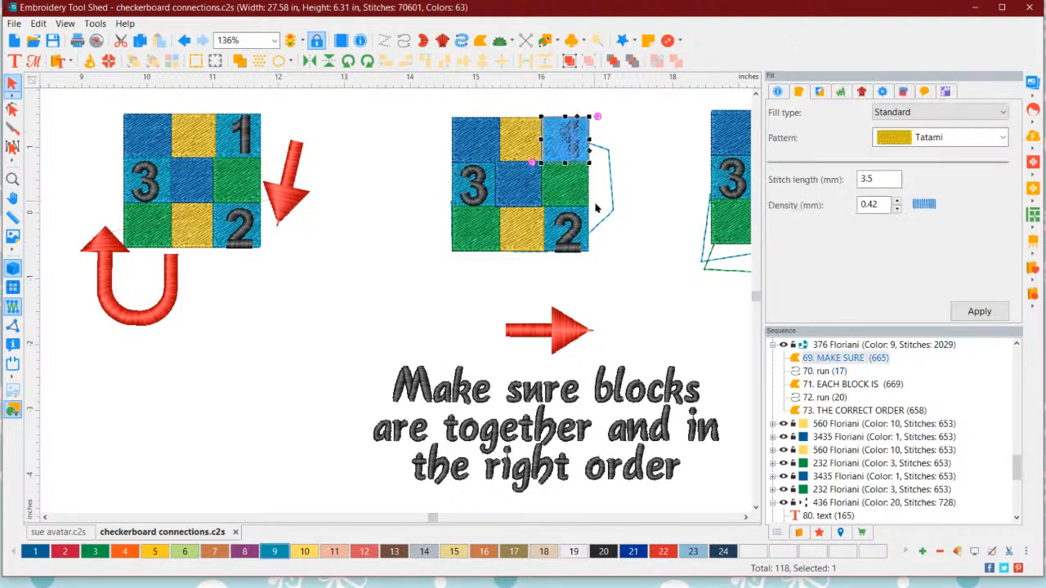
click(583, 231)
click(629, 227)
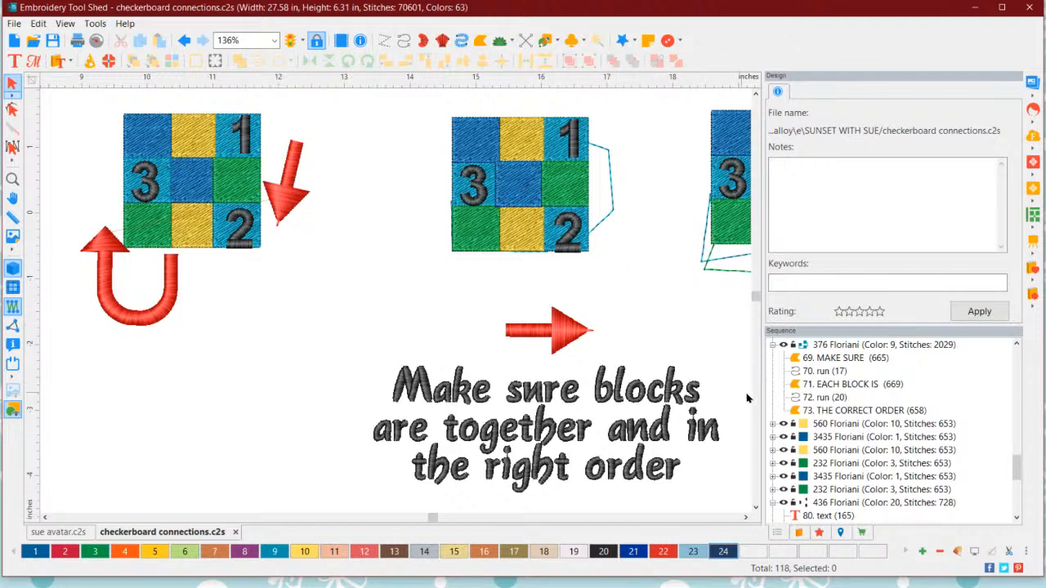
- Highlight the captioned checkerboard's three teal fill entries in stitching order from the sequence list, and deselect
click(850, 359)
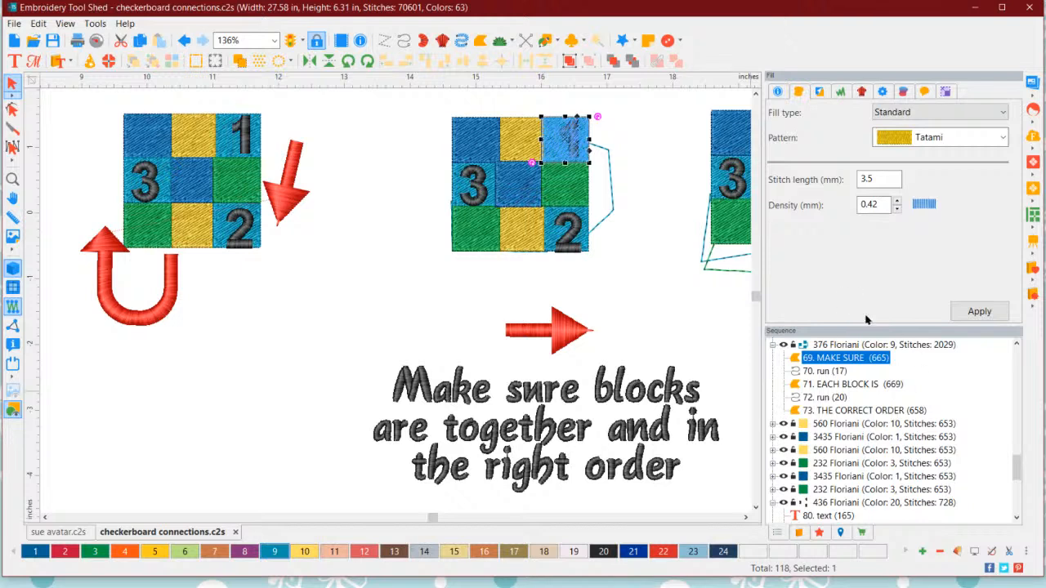
click(845, 385)
click(849, 411)
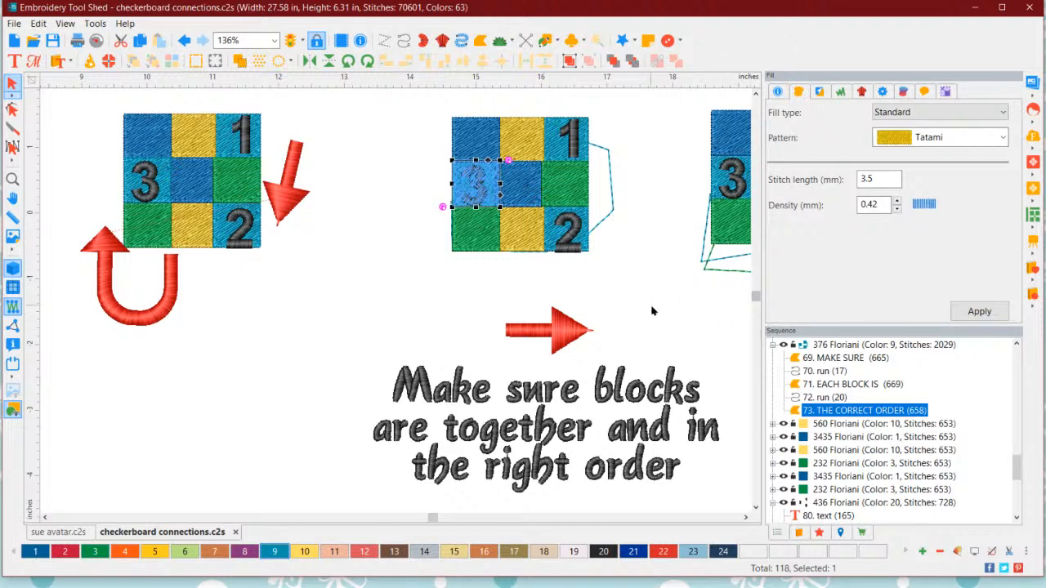
click(625, 230)
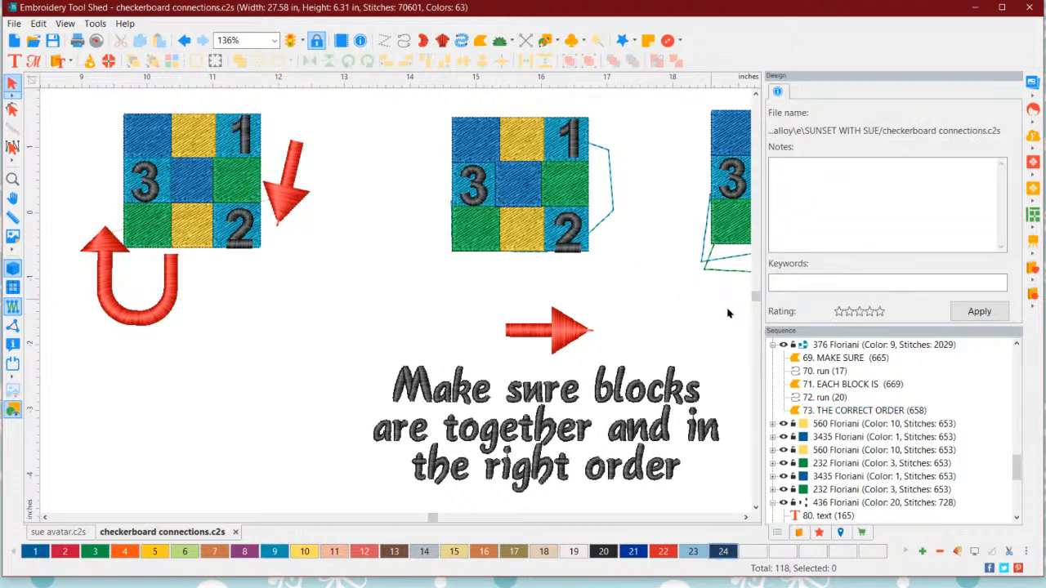
- Step through the captioned checkerboard's teal entries from square 1 to the run after square 2, reselect square 1, and deselect it
click(843, 361)
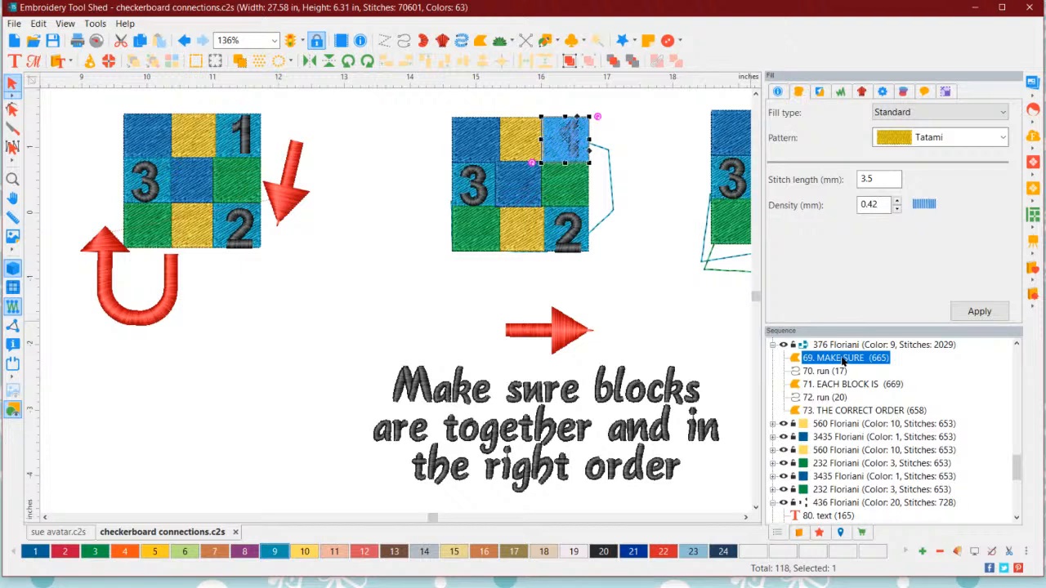
click(826, 373)
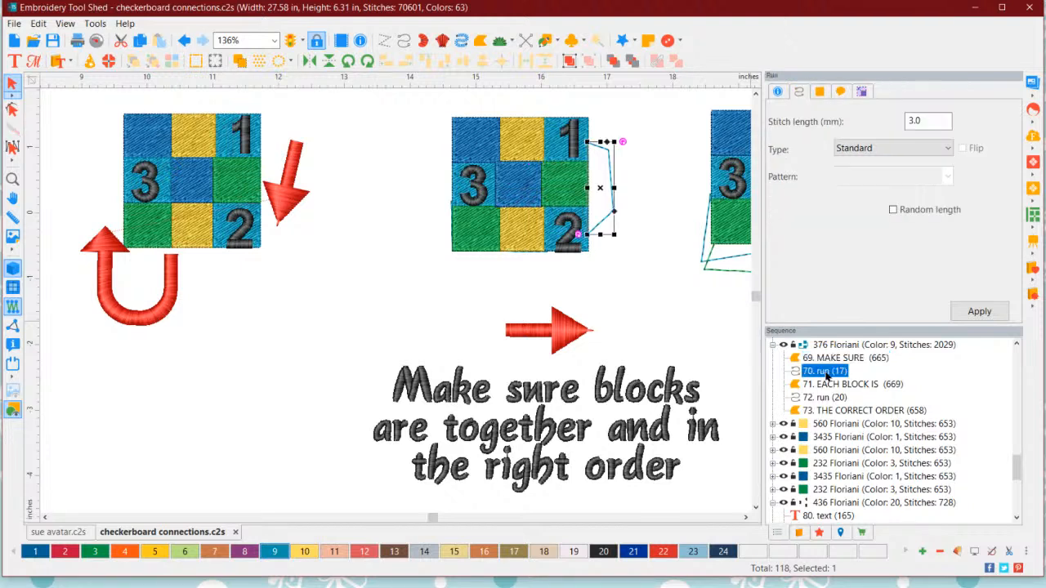
click(845, 386)
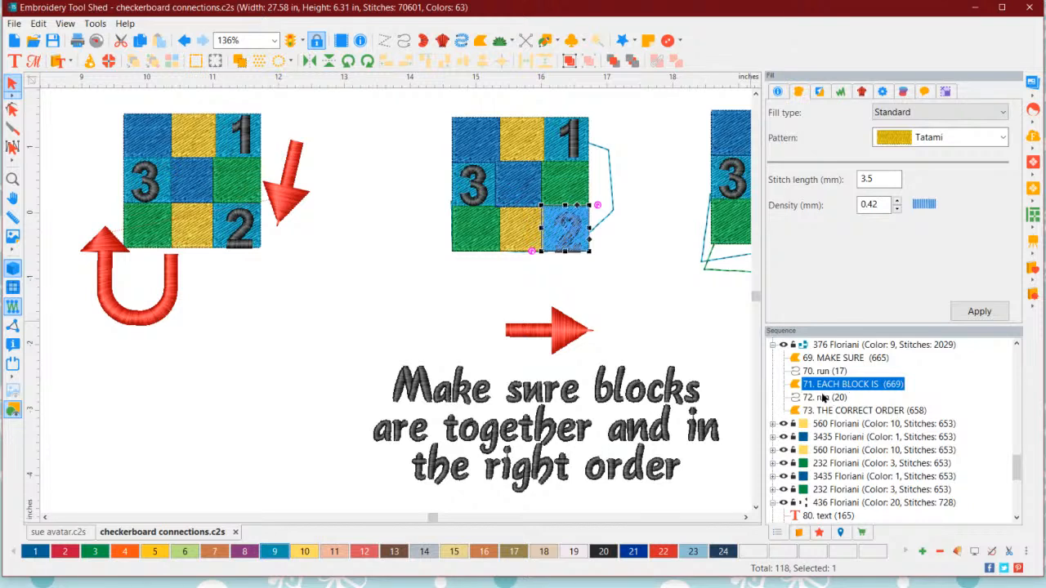
click(823, 398)
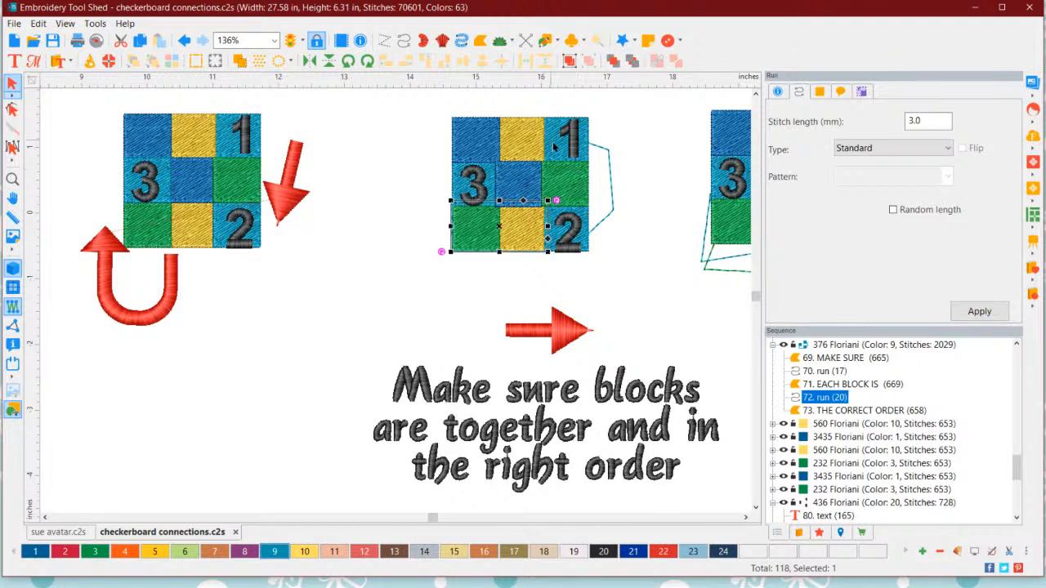
click(556, 146)
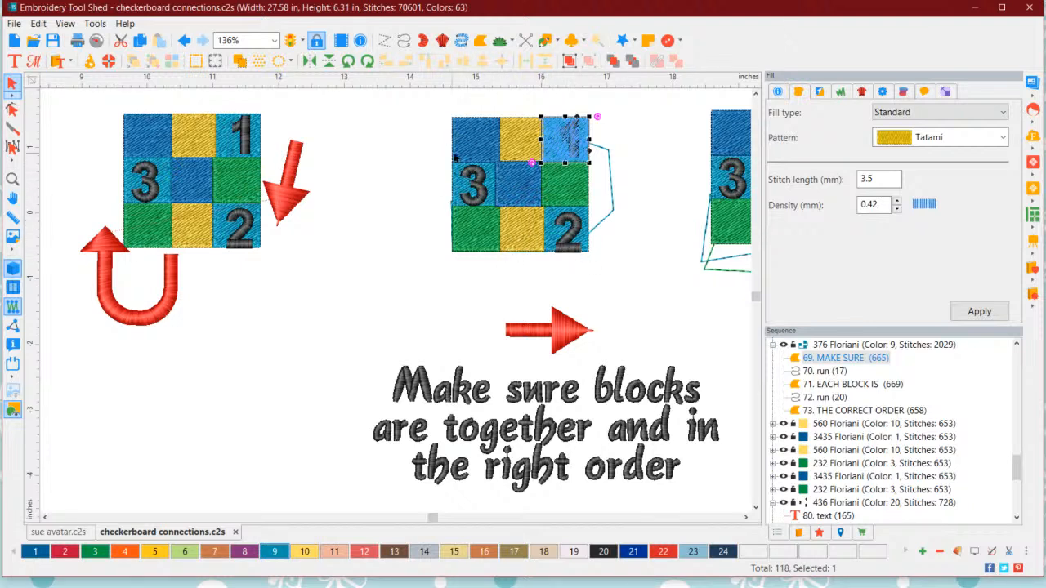
click(640, 287)
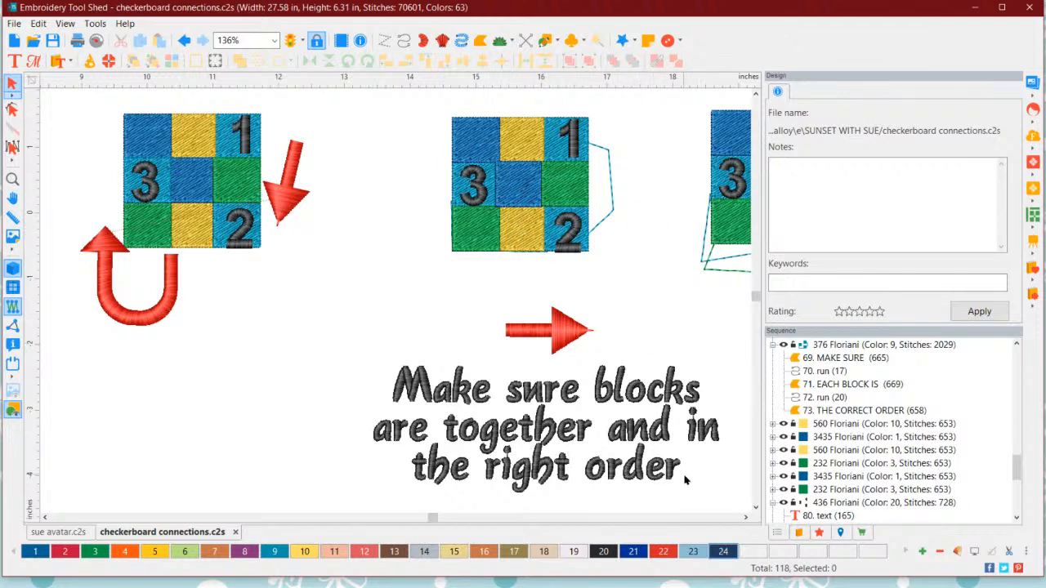
- Move the loose blue frame onto the numbered checkerboard above it to cover its edges, and return the frame to below the checkerboard
click(745, 521)
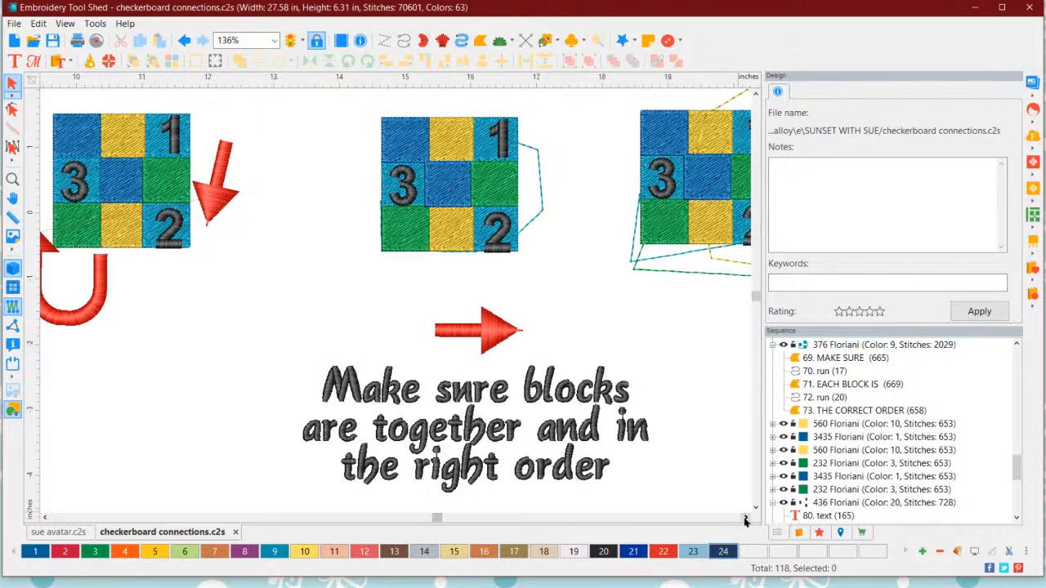
click(745, 522)
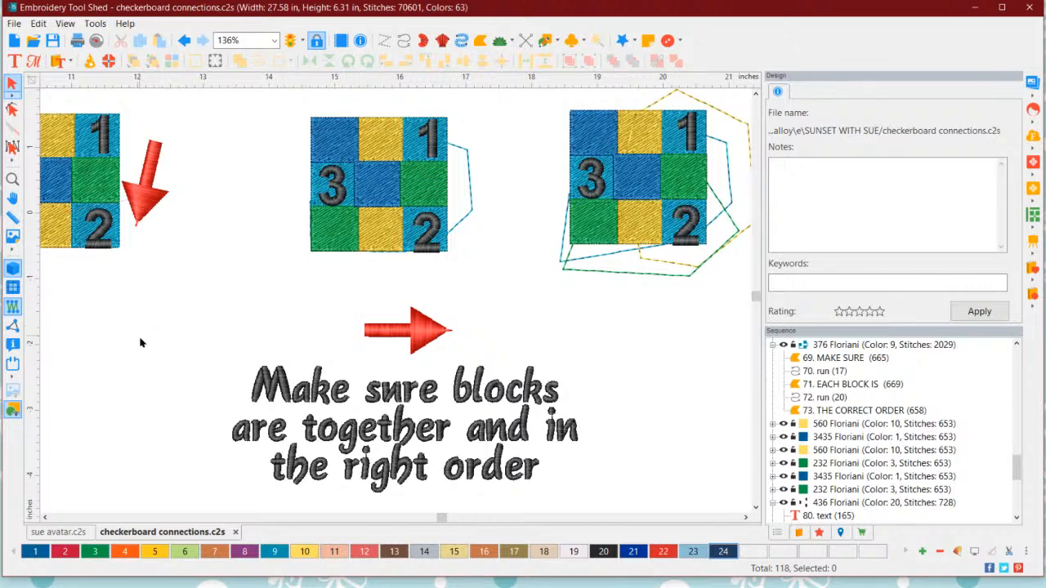
click(45, 519)
drag(45, 519, 43, 517)
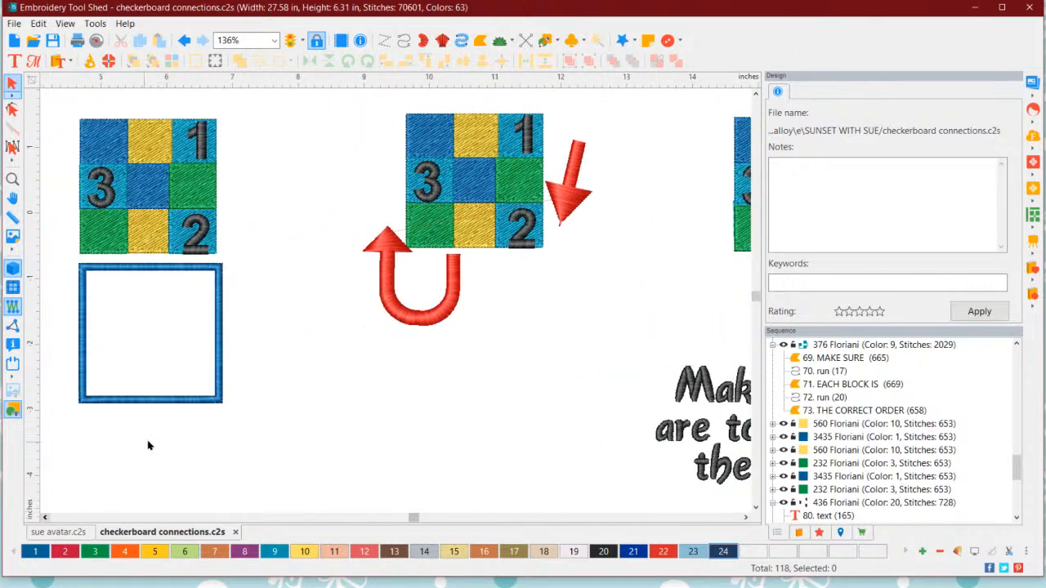
click(222, 320)
drag(223, 319, 224, 172)
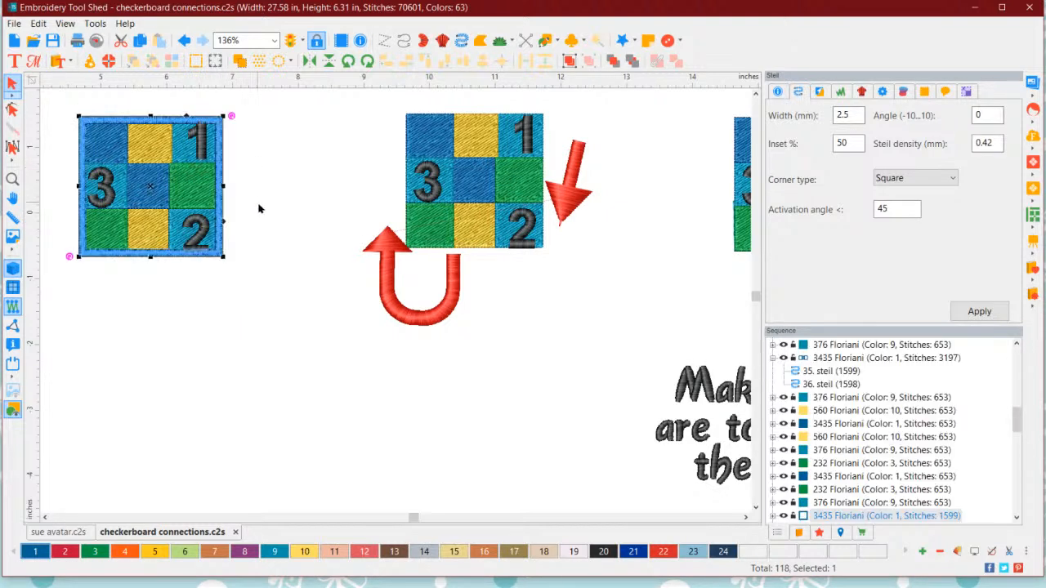
click(261, 214)
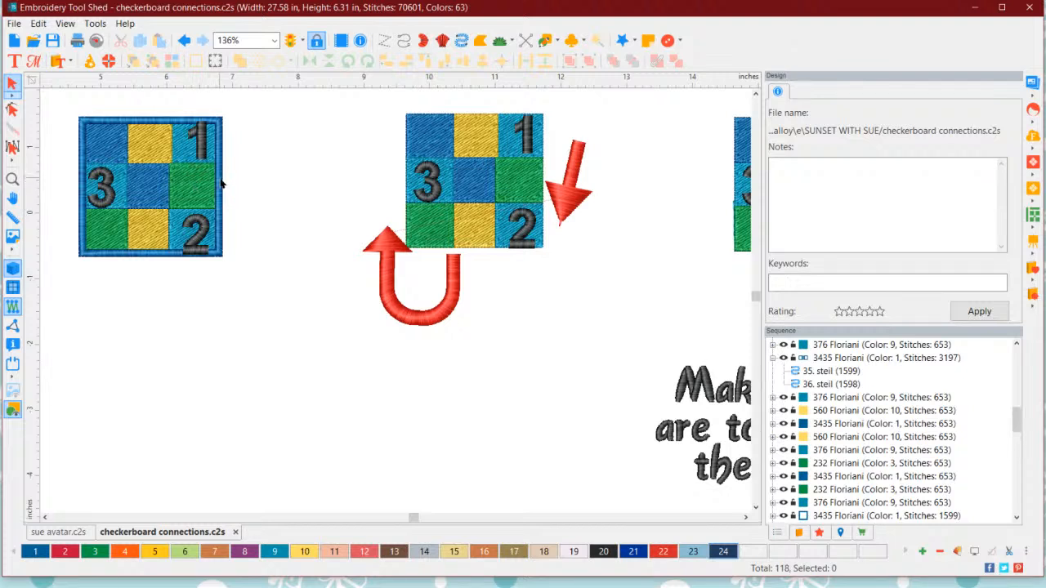
drag(224, 181, 228, 347)
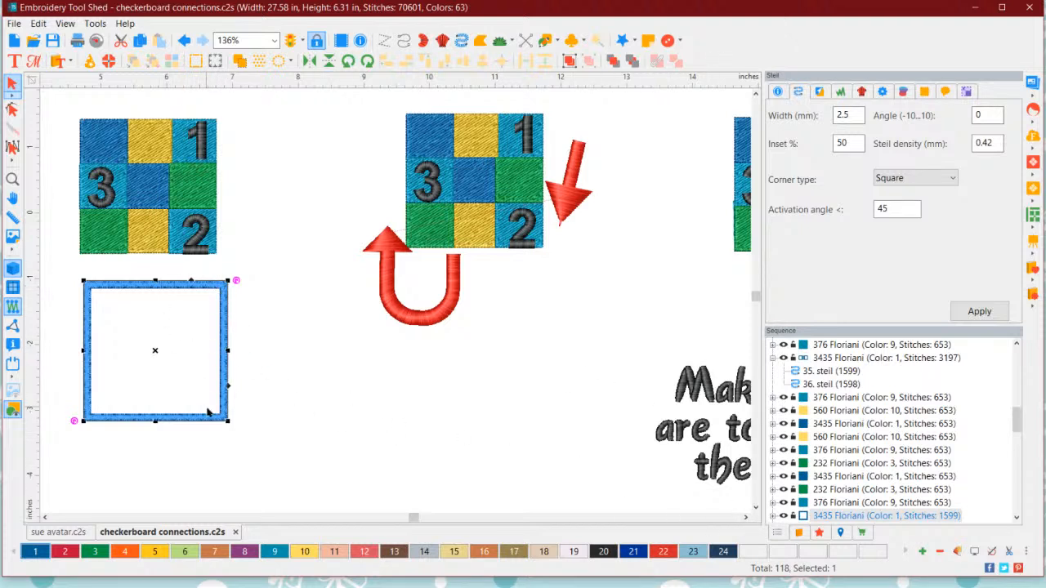
click(45, 511)
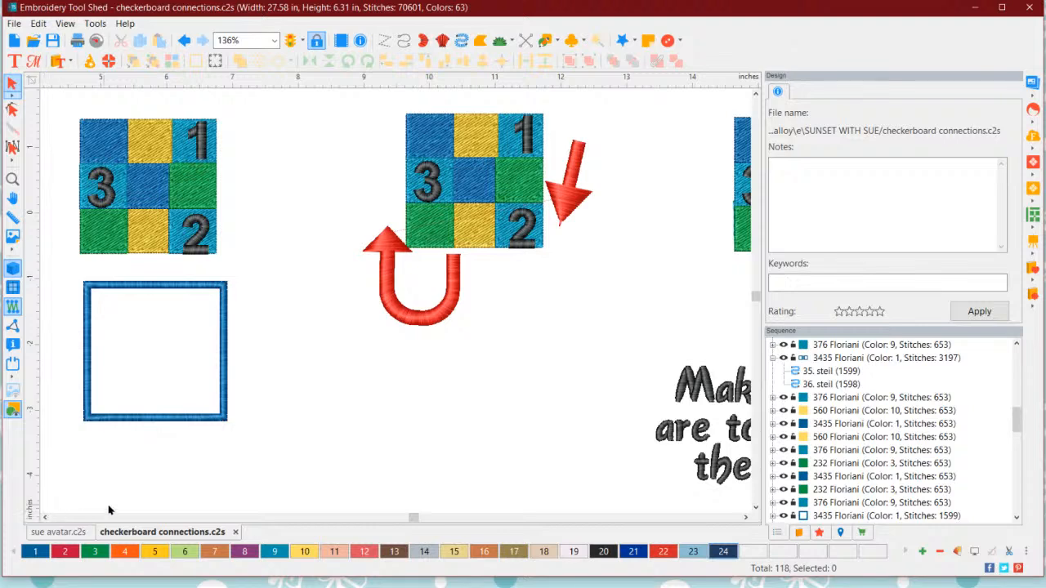
- Survey the row of checkerboard samples and examine the numbered one with yellow, teal and green runs outside its edges
scroll(153, 409, down, 1)
scroll(77, 369, down, 6)
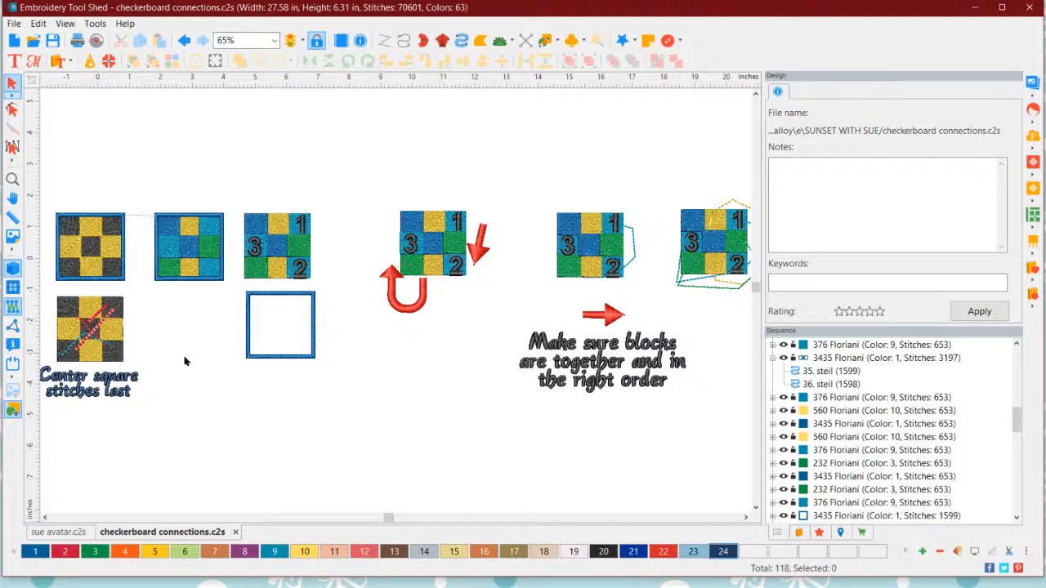
scroll(503, 413, up, 3)
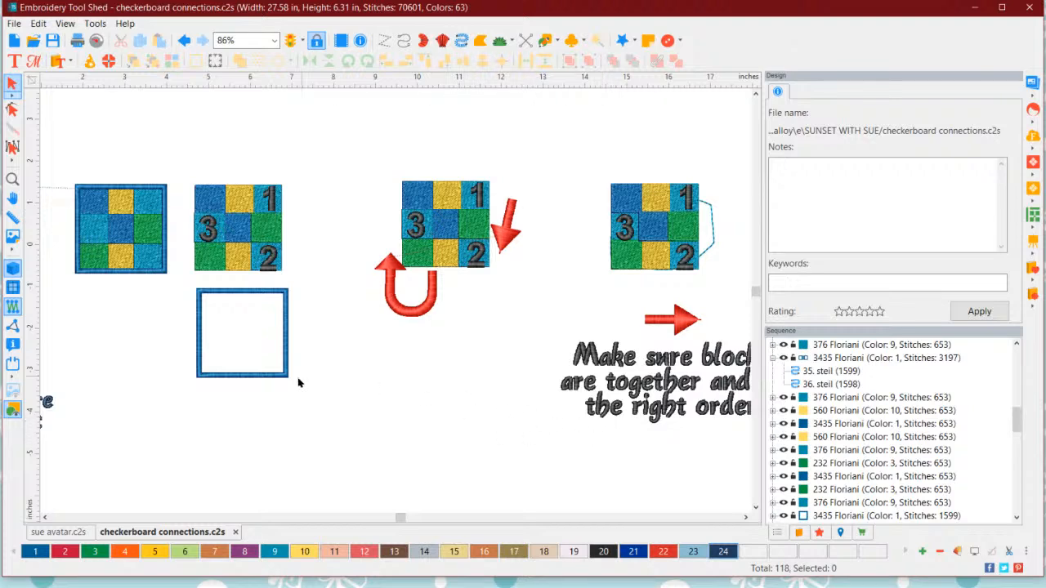
scroll(141, 404, down, 2)
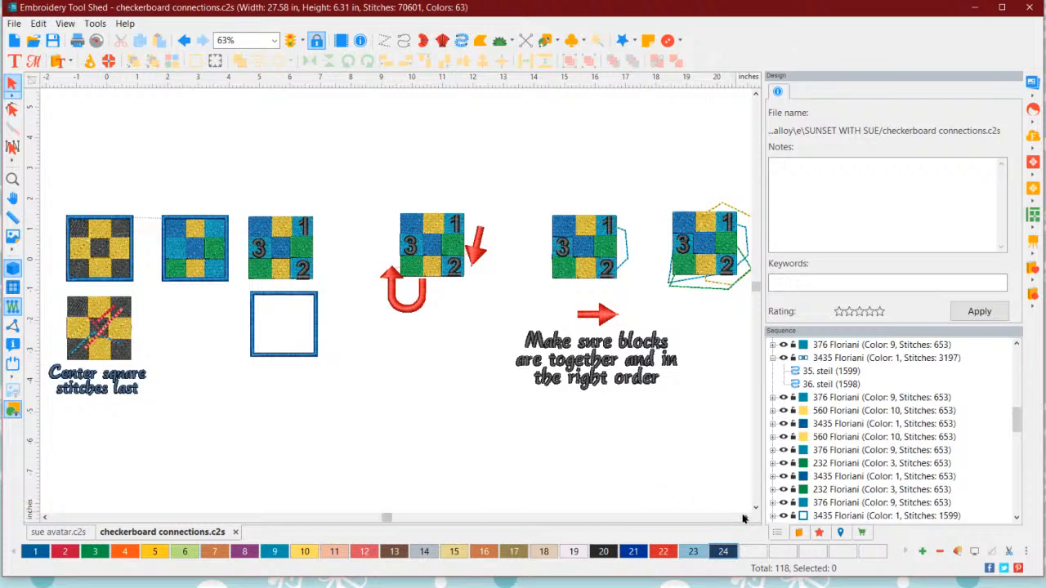
click(745, 518)
click(745, 518)
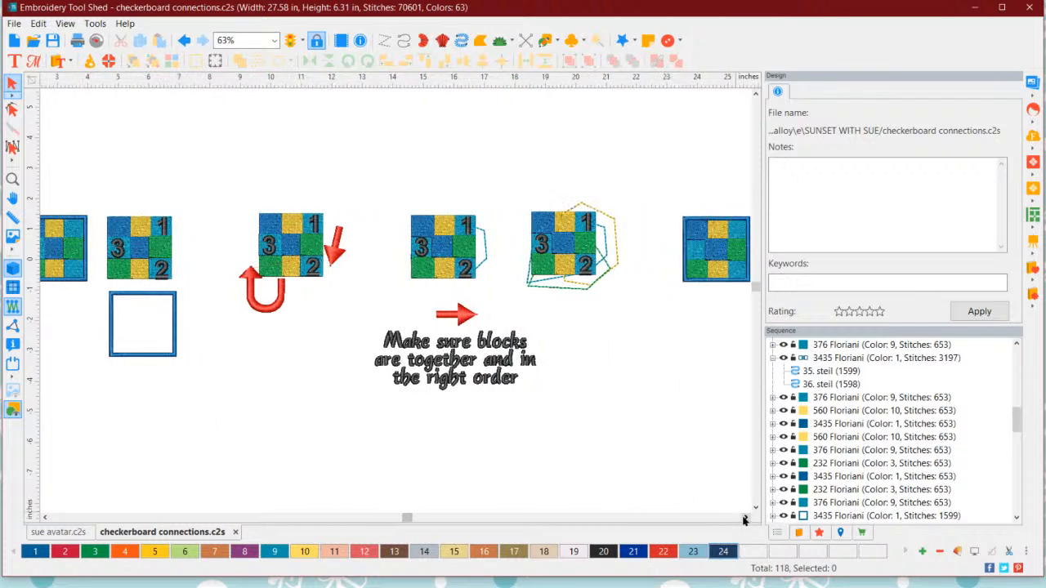
click(745, 518)
scroll(514, 294, up, 4)
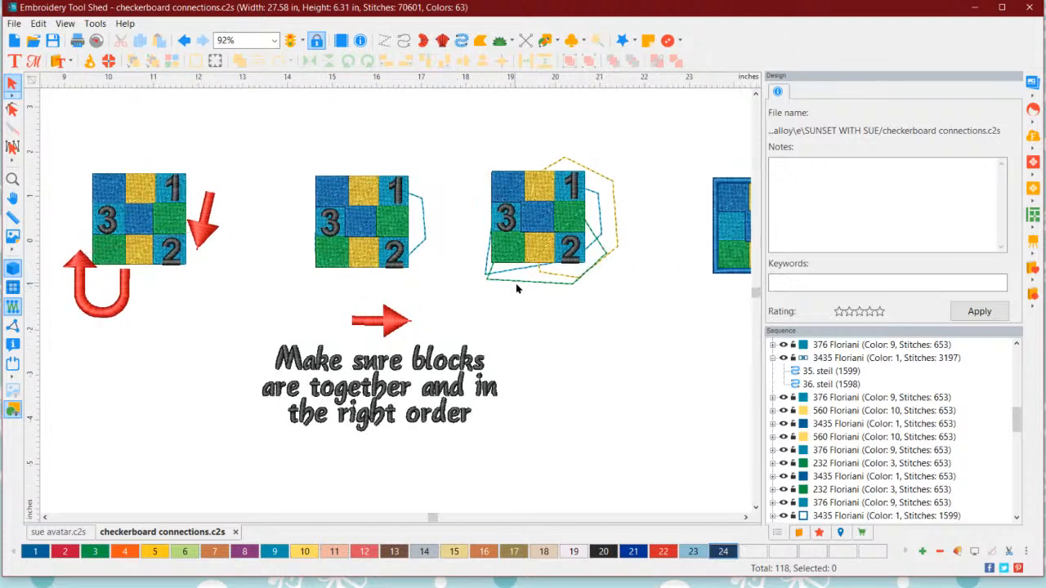
scroll(490, 306, up, 2)
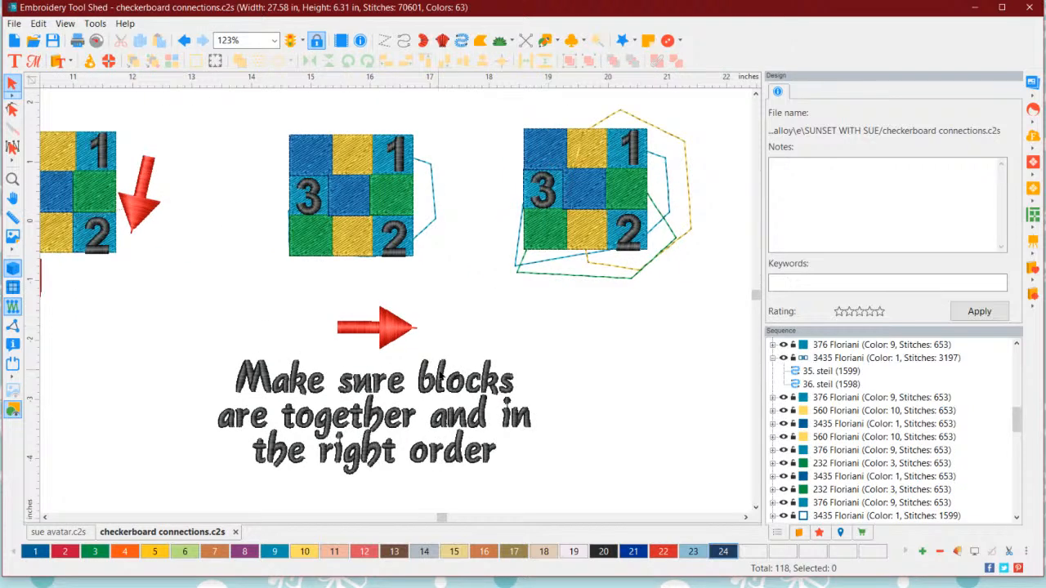
scroll(433, 363, up, 1)
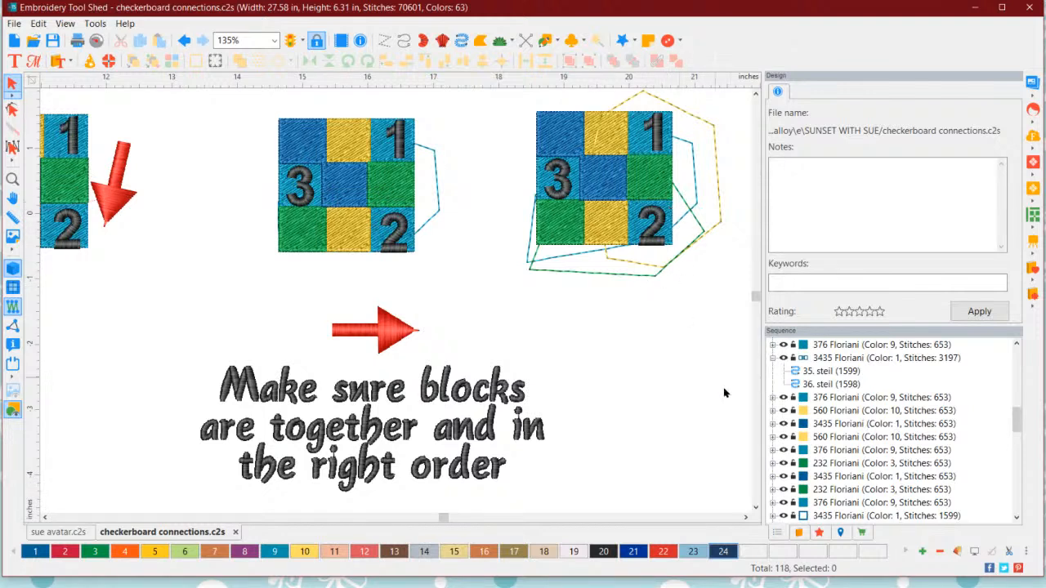
- Select teal squares 2, 3 and 1 of the checkerboard with multicoloured outside runs to check their sequence entries, and deselect
click(669, 211)
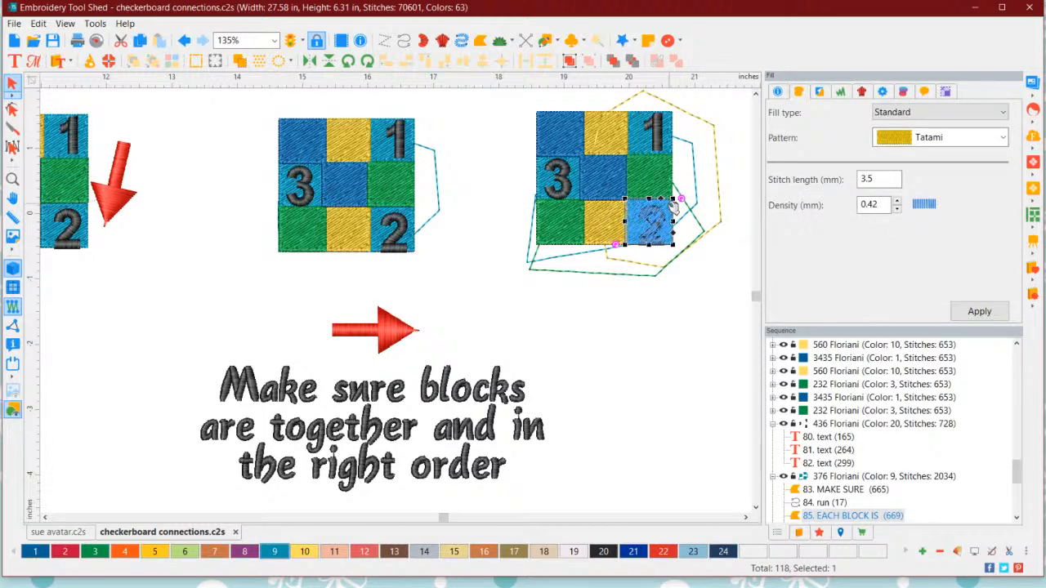
click(575, 201)
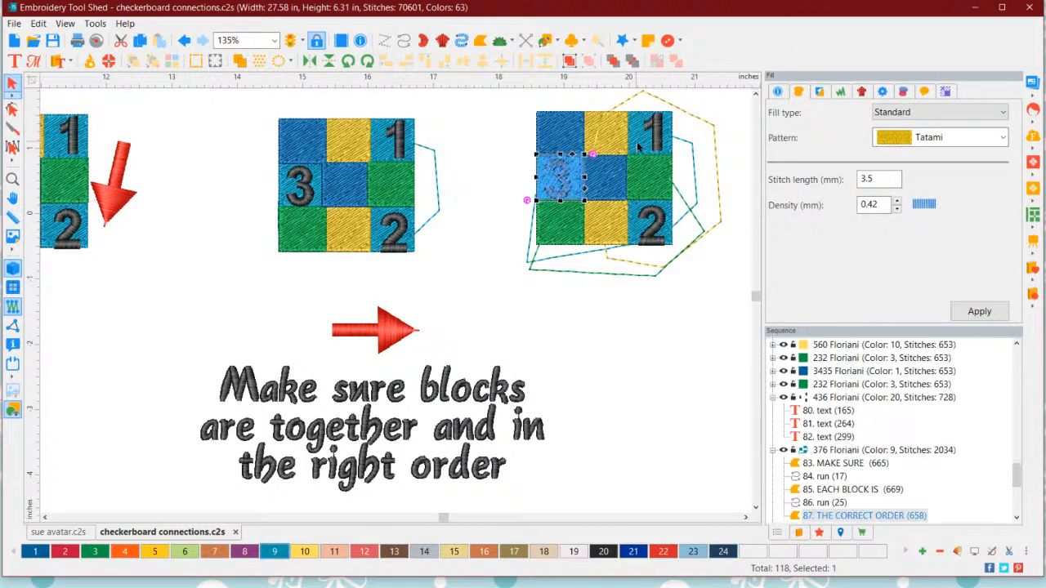
click(641, 144)
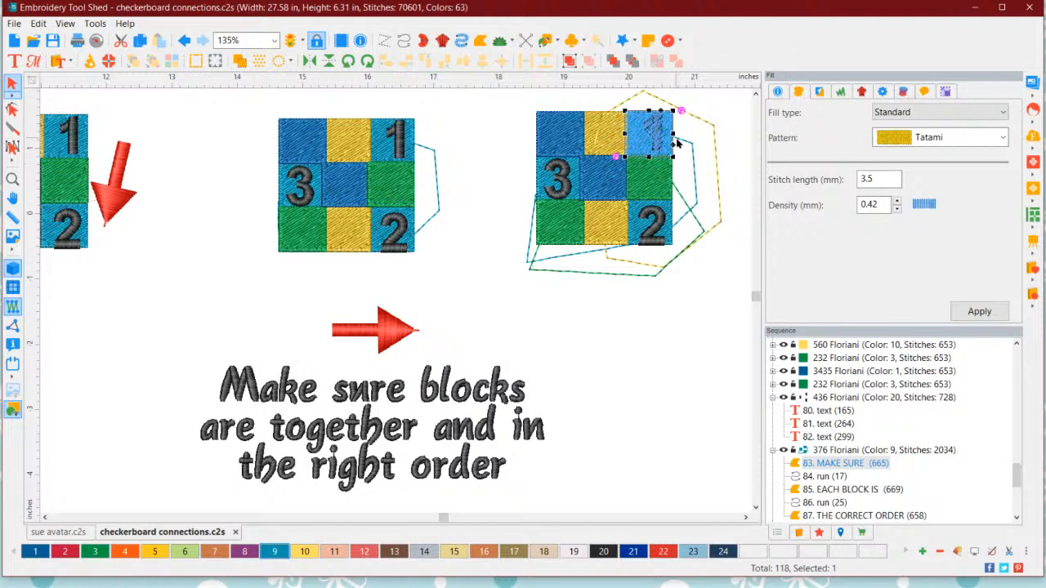
click(648, 362)
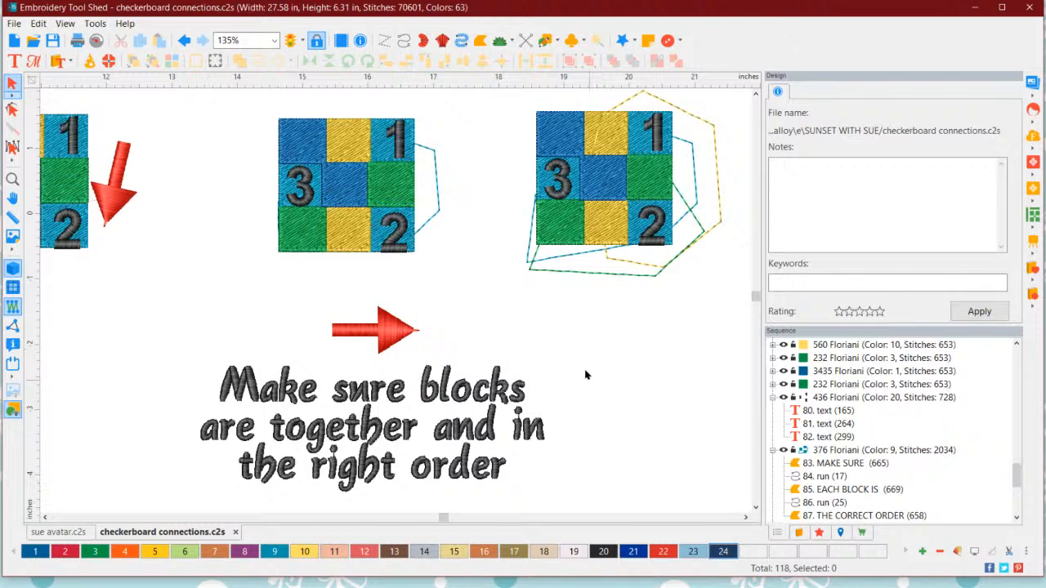
- Select the top yellow square of the checkerboard with multicoloured outside runs and check the neighbouring teal and black colour groups in the sequence
click(744, 520)
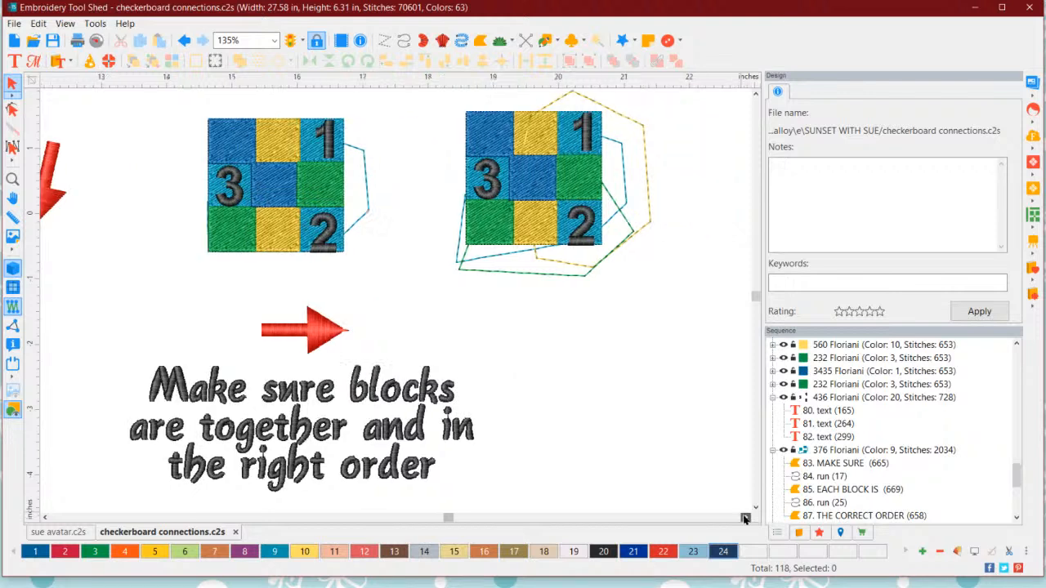
click(745, 519)
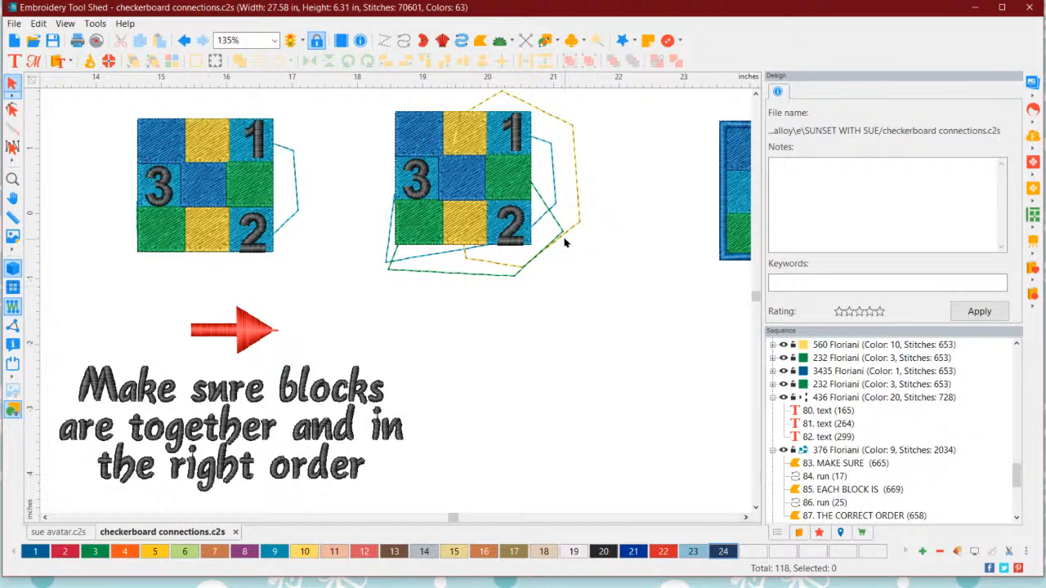
scroll(550, 225, up, 1)
click(755, 94)
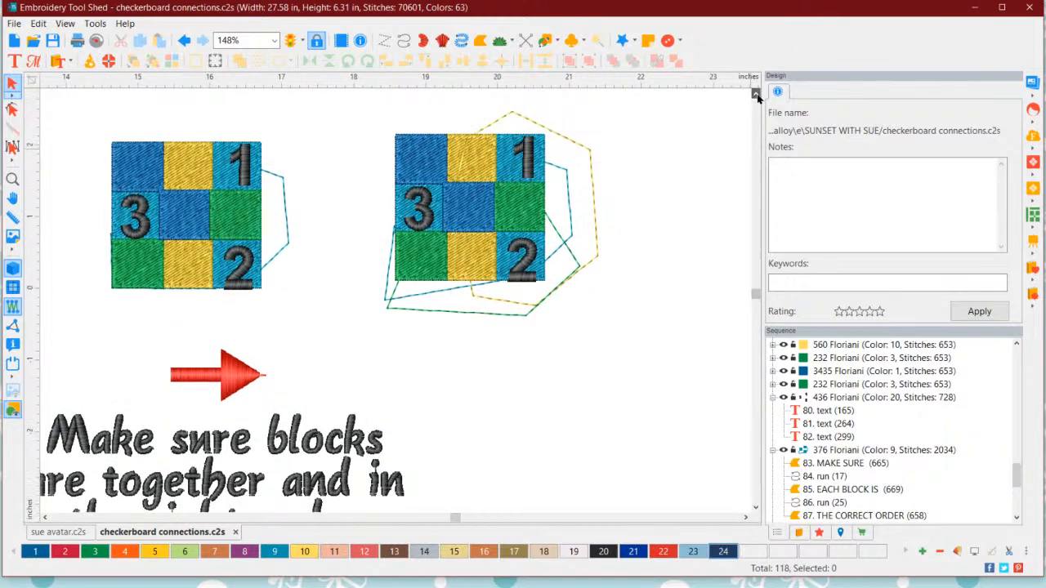
click(755, 94)
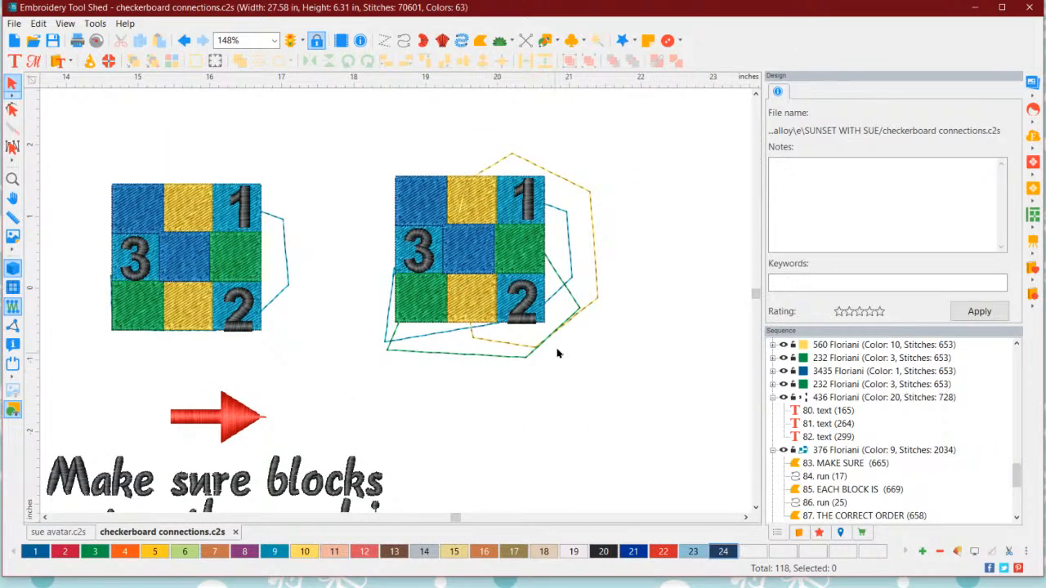
click(471, 199)
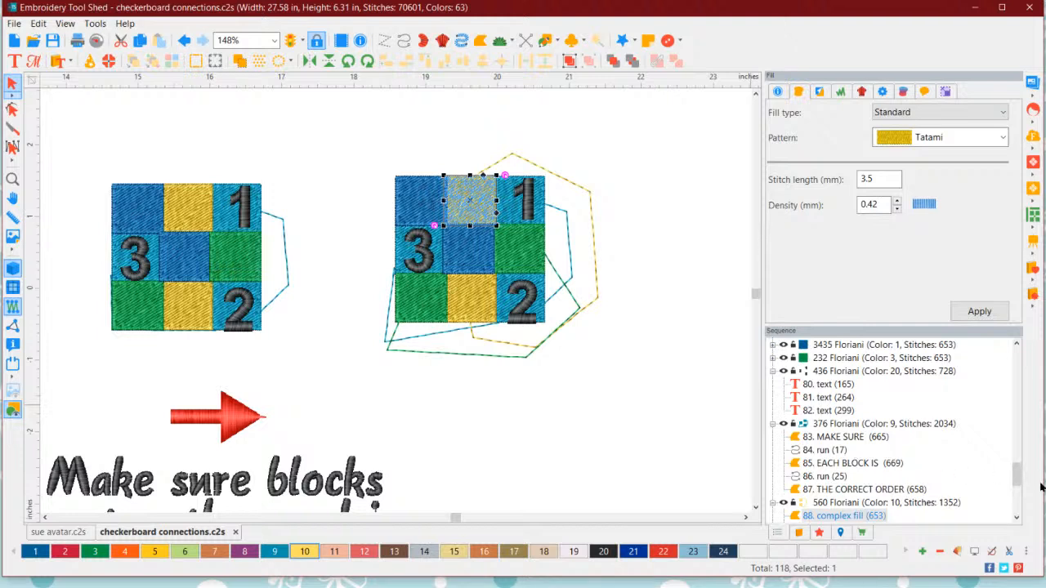
click(825, 426)
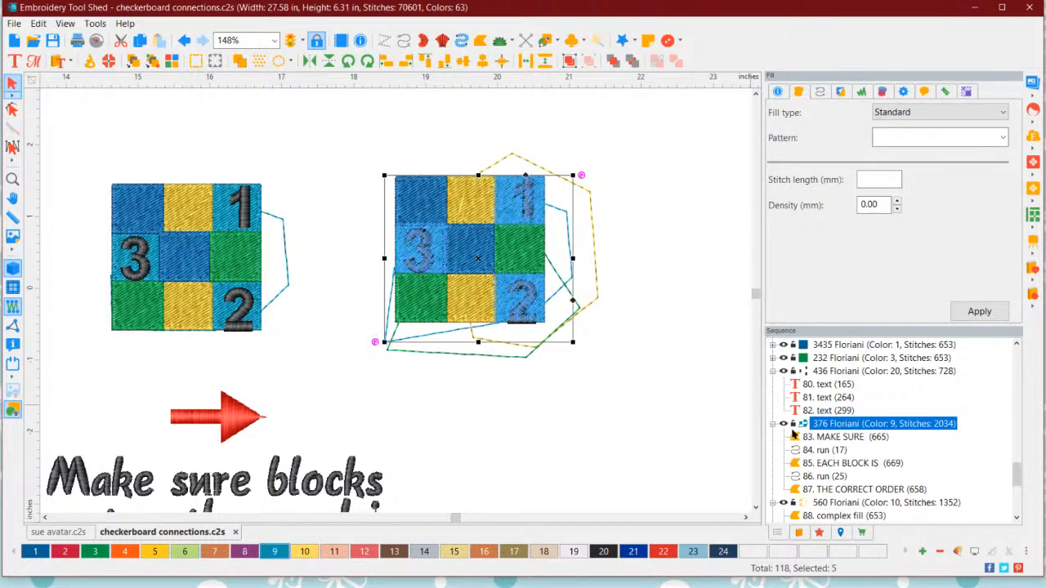
click(824, 371)
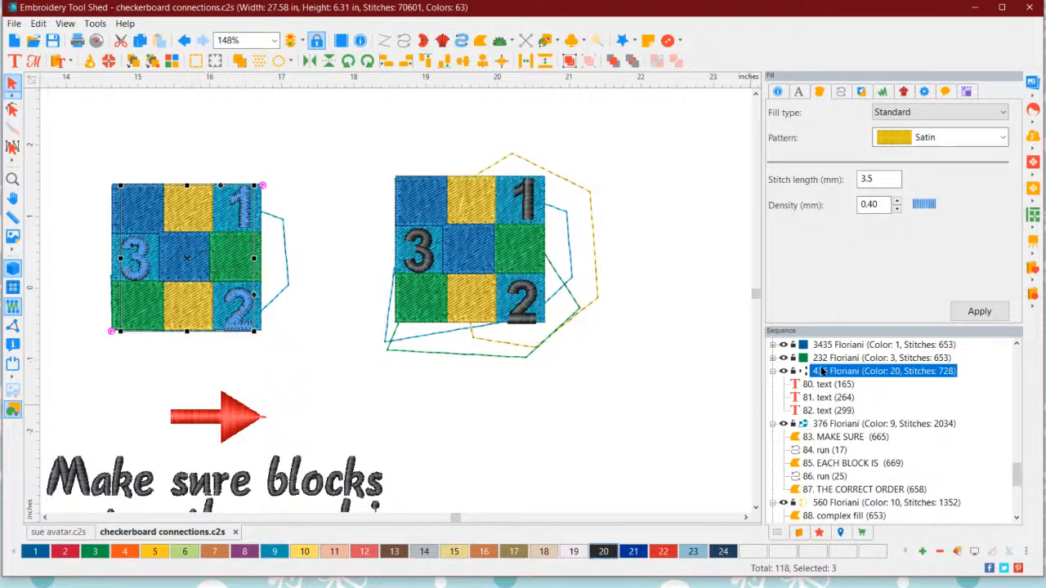
click(820, 424)
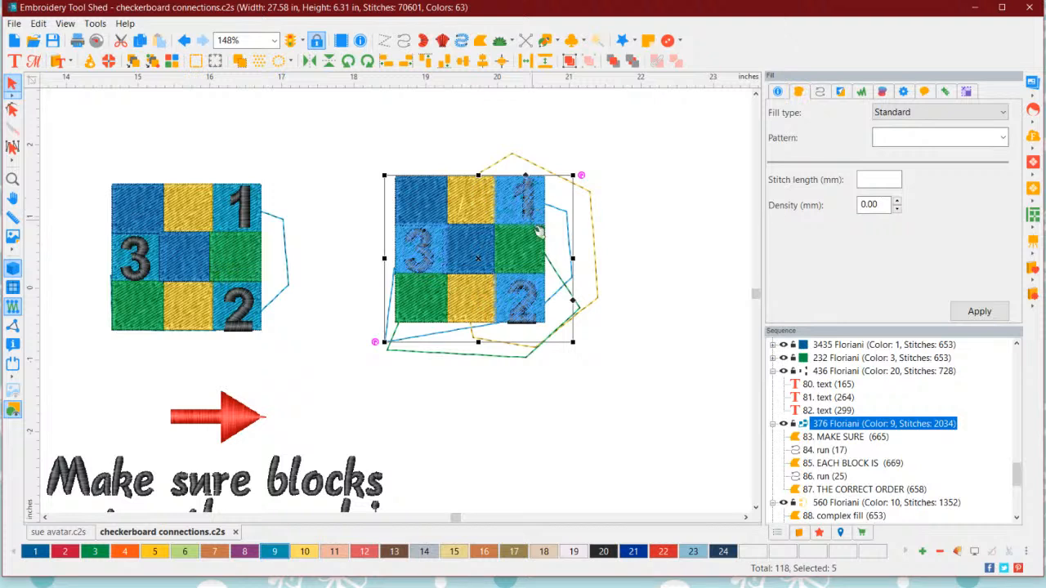
- Collapse the checkerboard's teal and yellow groups and step through its yellow, first blue, green and second blue colour entries
click(772, 424)
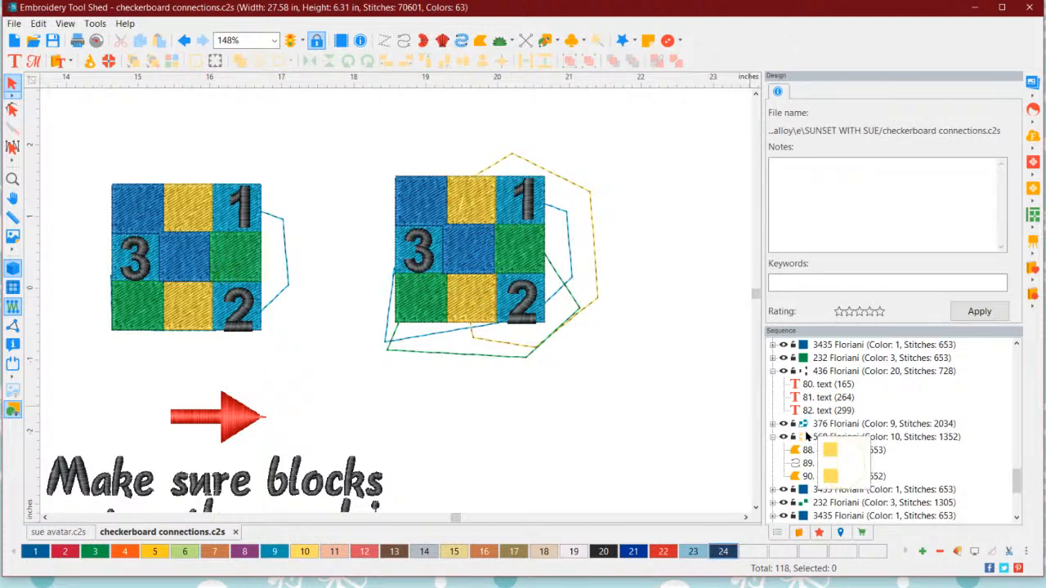
click(772, 437)
click(830, 439)
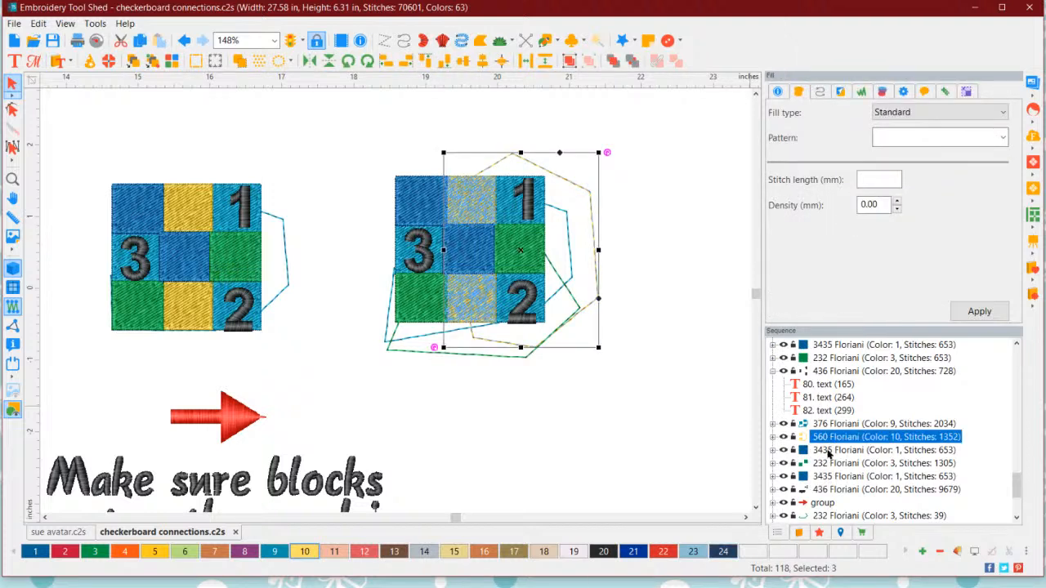
click(828, 450)
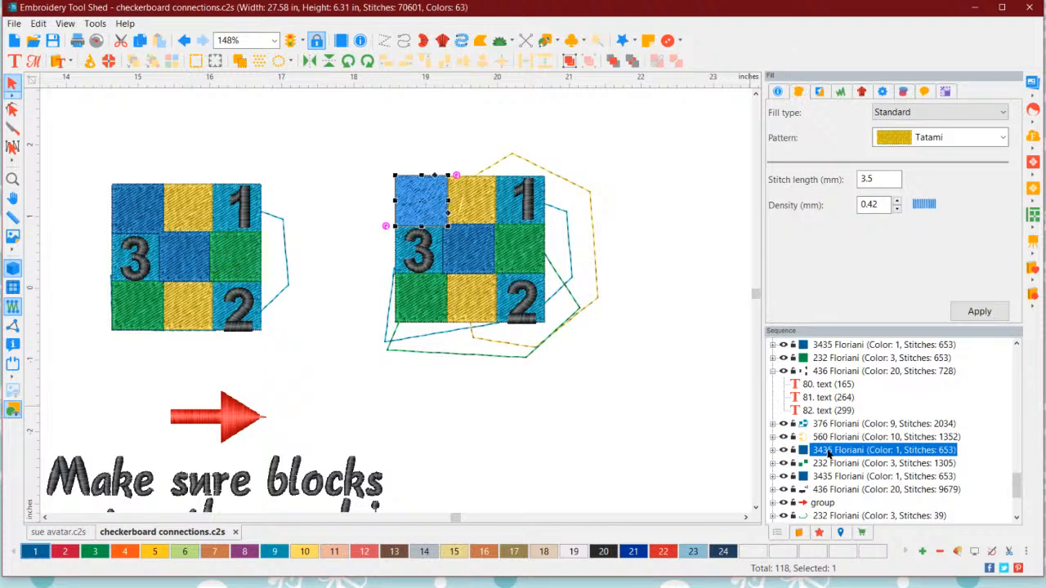
click(829, 463)
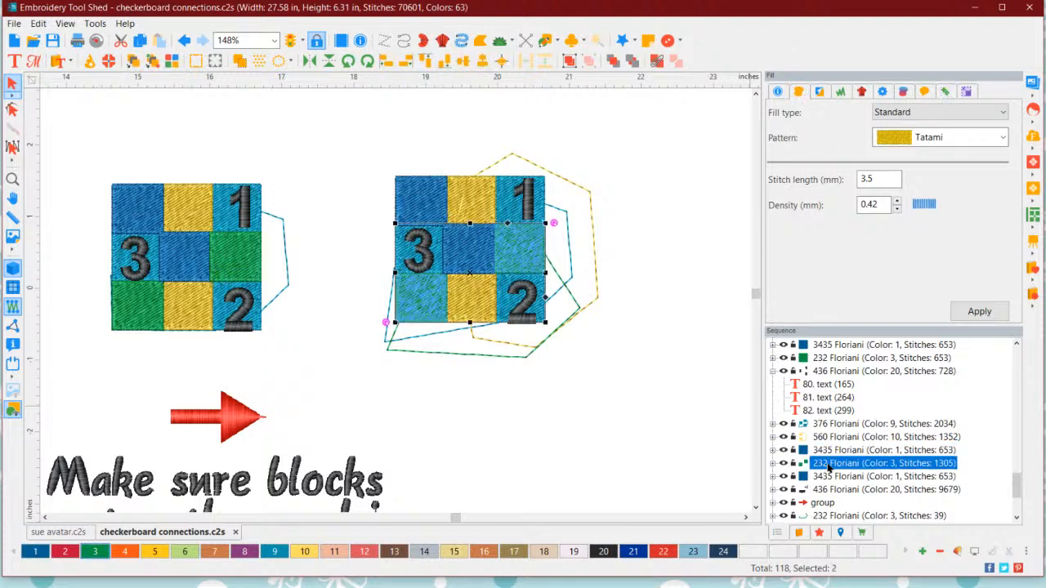
click(827, 476)
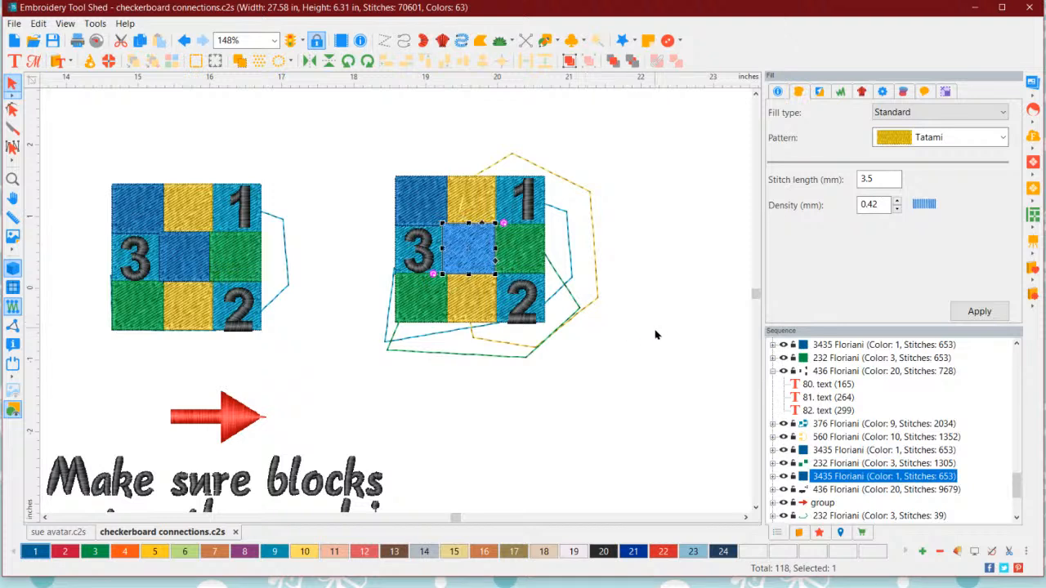
- Resequence the centre blue square to stitch directly after the corner blue square, ahead of the green squares
click(415, 196)
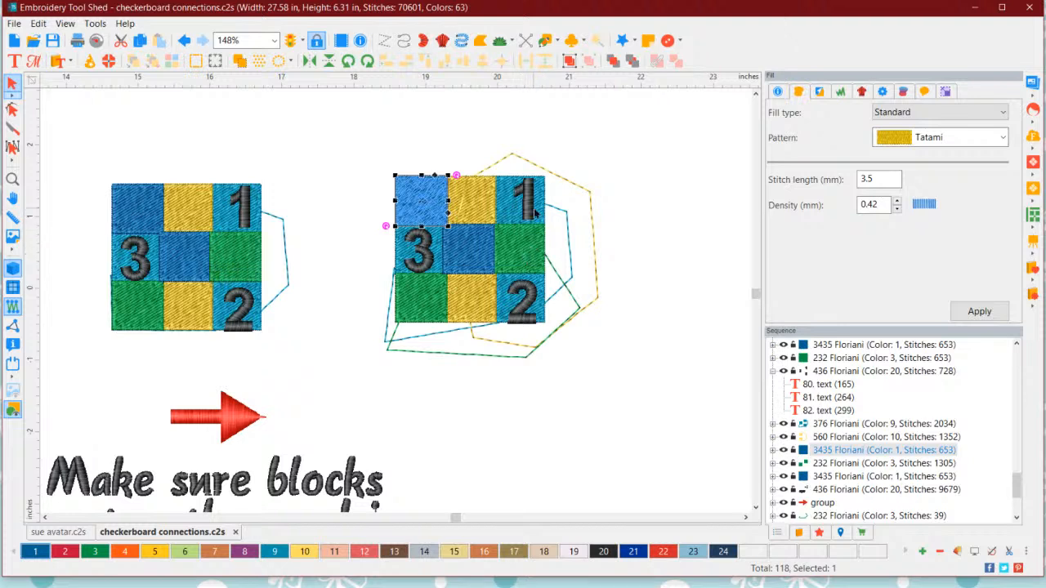
click(479, 255)
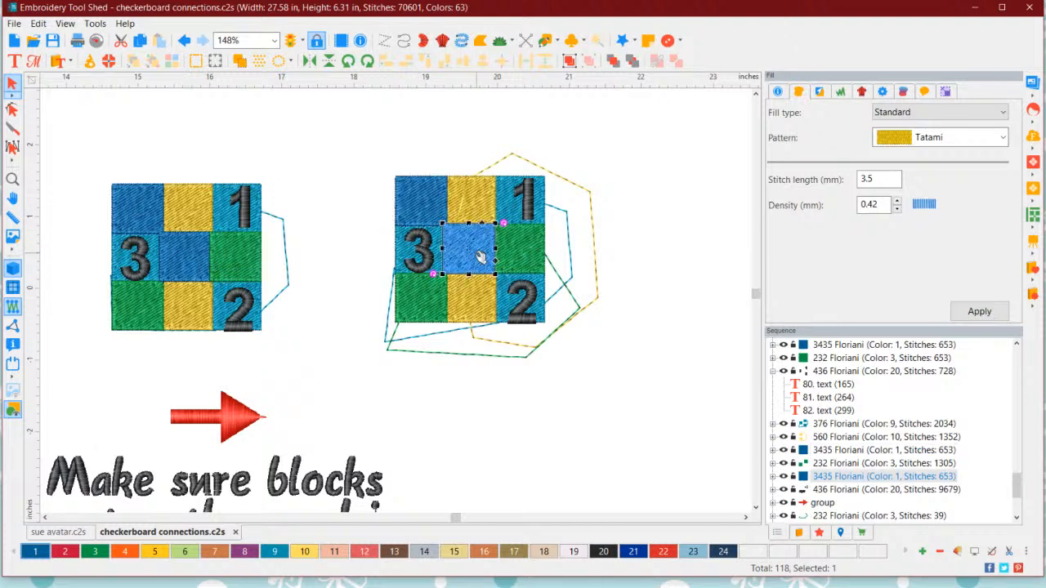
click(858, 489)
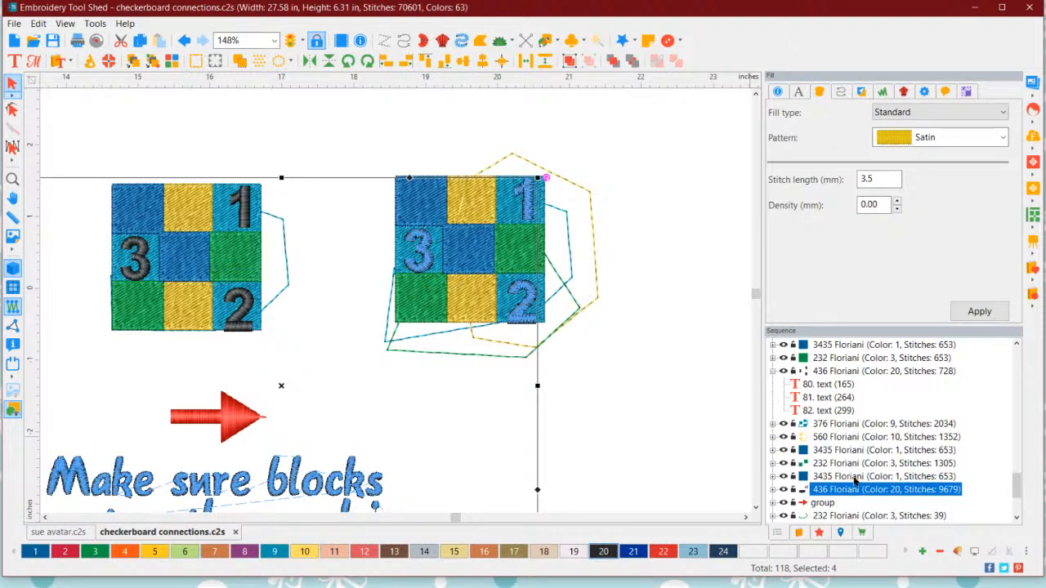
click(852, 477)
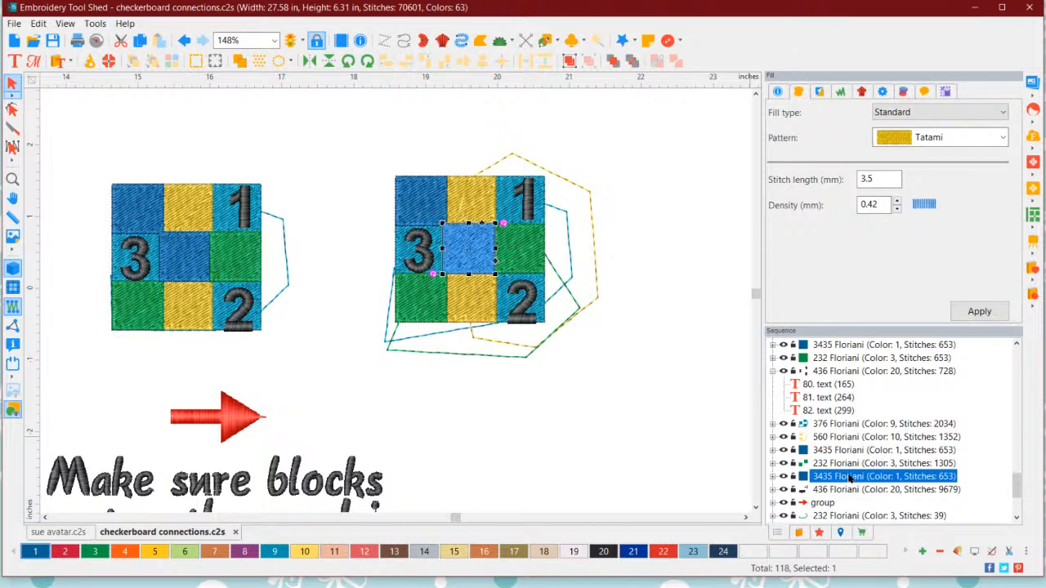
drag(849, 479, 846, 453)
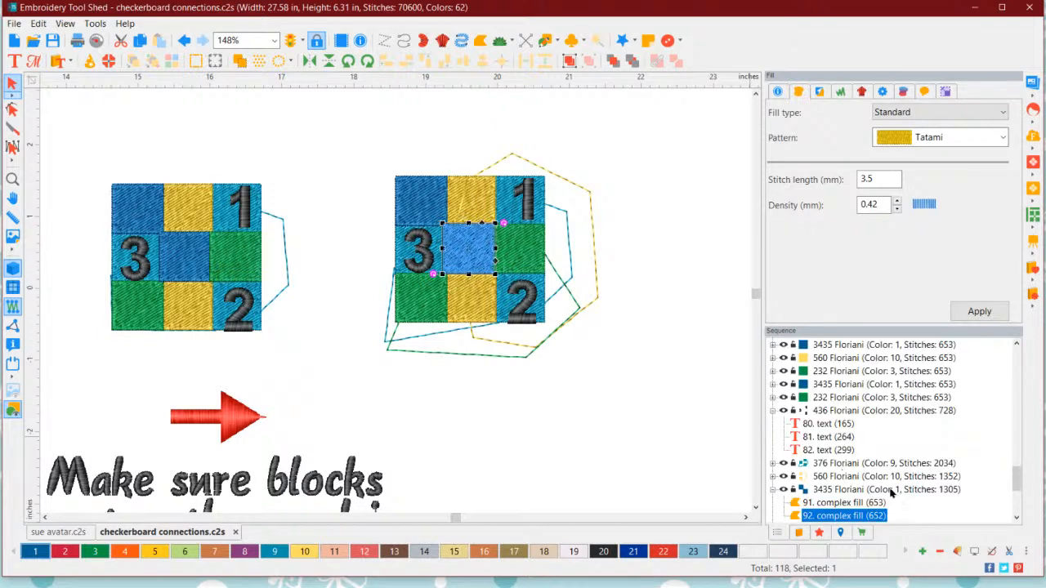
- Check the order of the two blue fills within their shared colour group, and deselect
drag(1016, 475, 1015, 496)
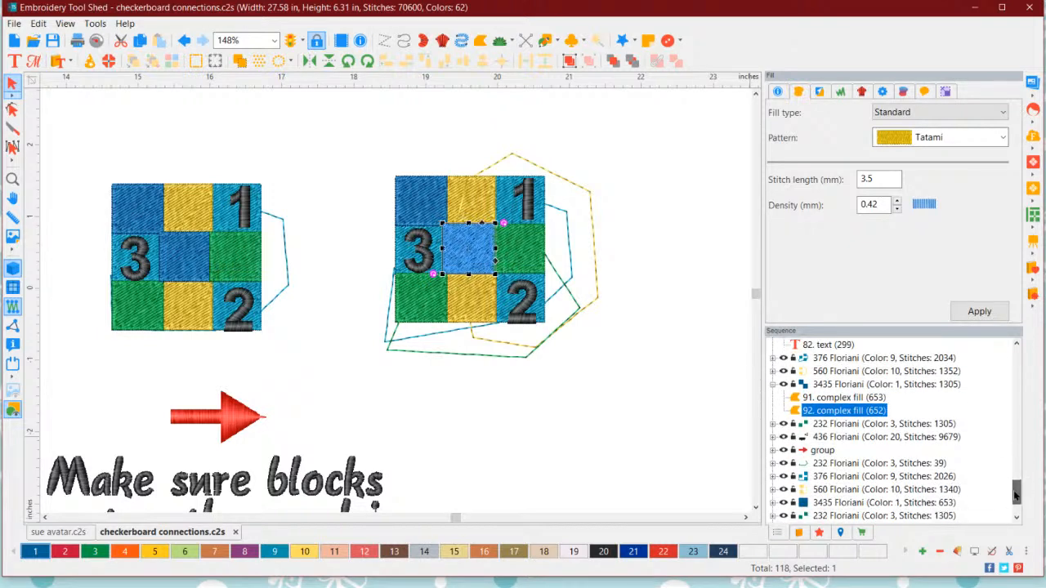
click(841, 398)
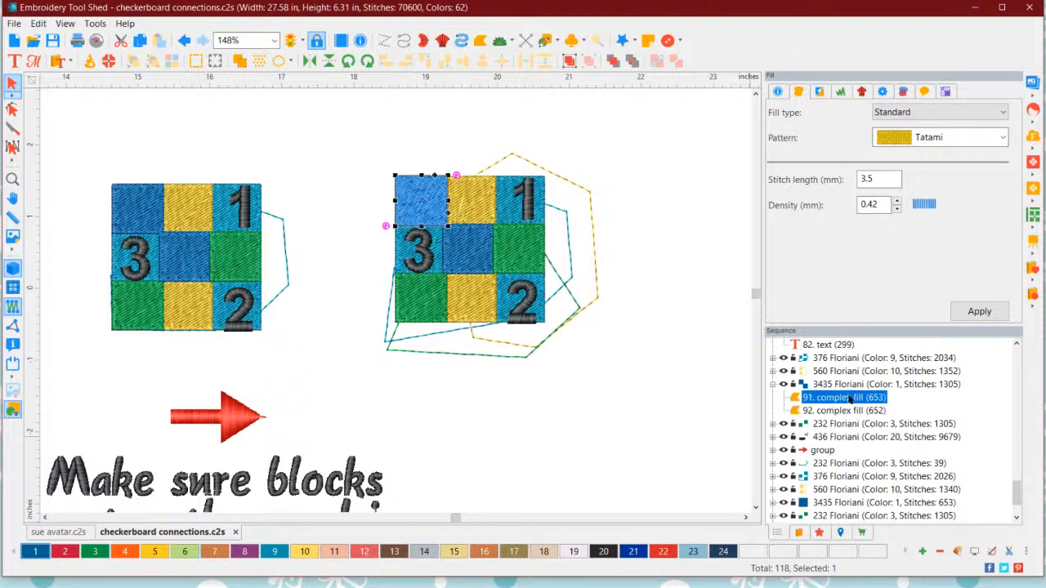
click(842, 412)
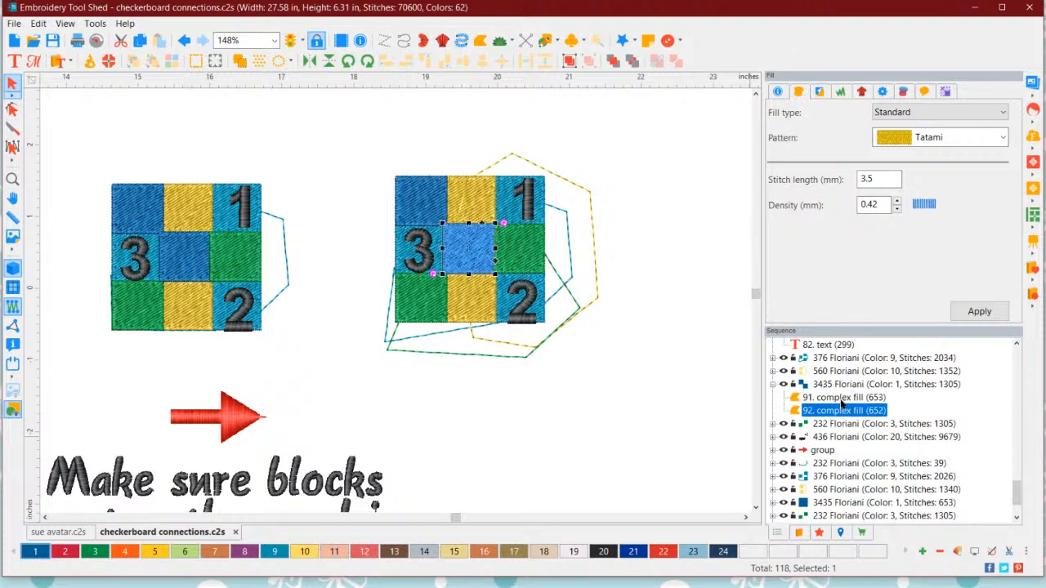
click(843, 400)
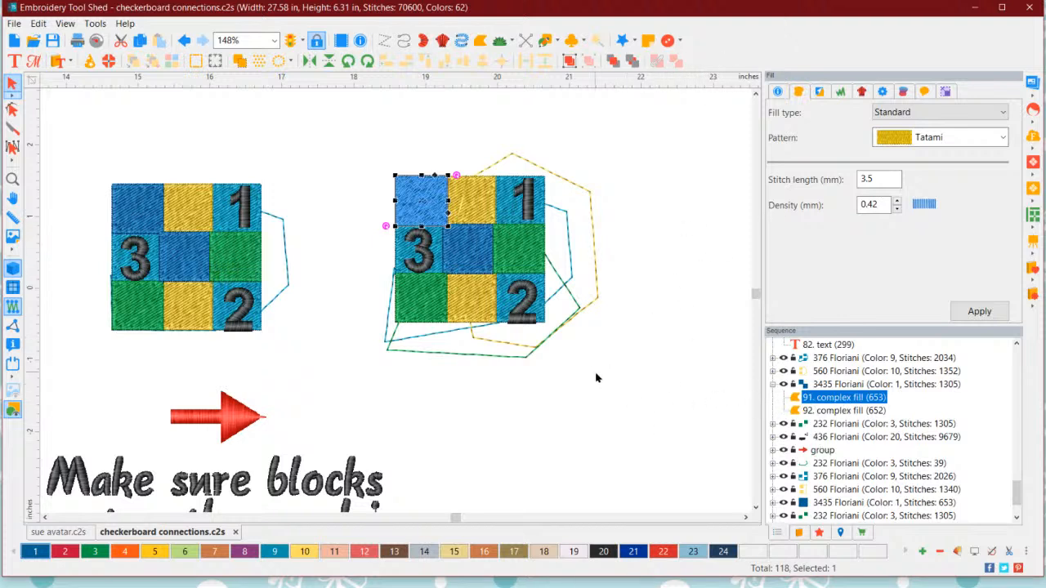
click(592, 394)
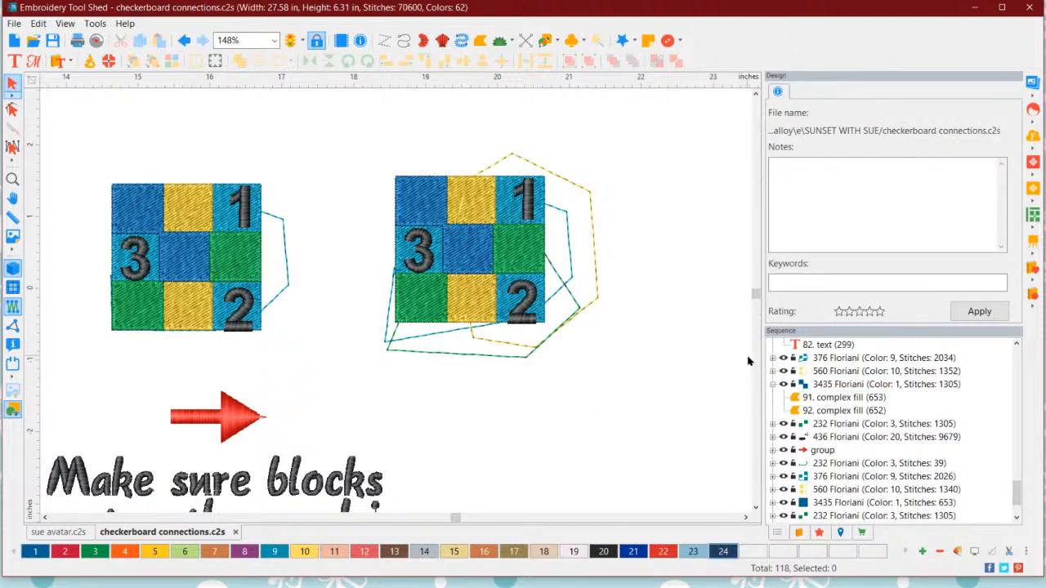
- Expand the checkerboard's teal group, select square 1's entry, and view its Digitize Path placement options without choosing one
click(830, 359)
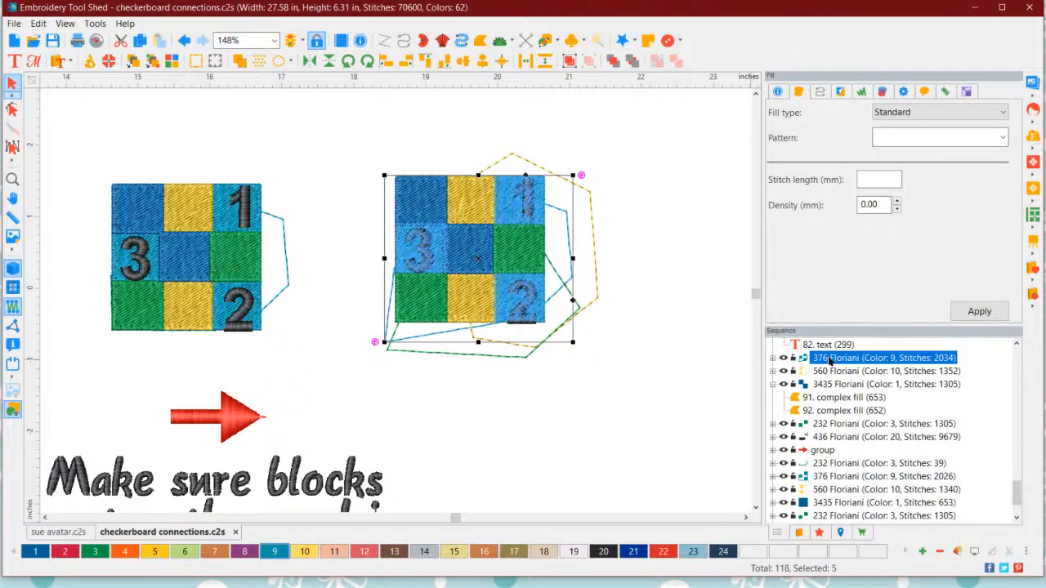
click(772, 357)
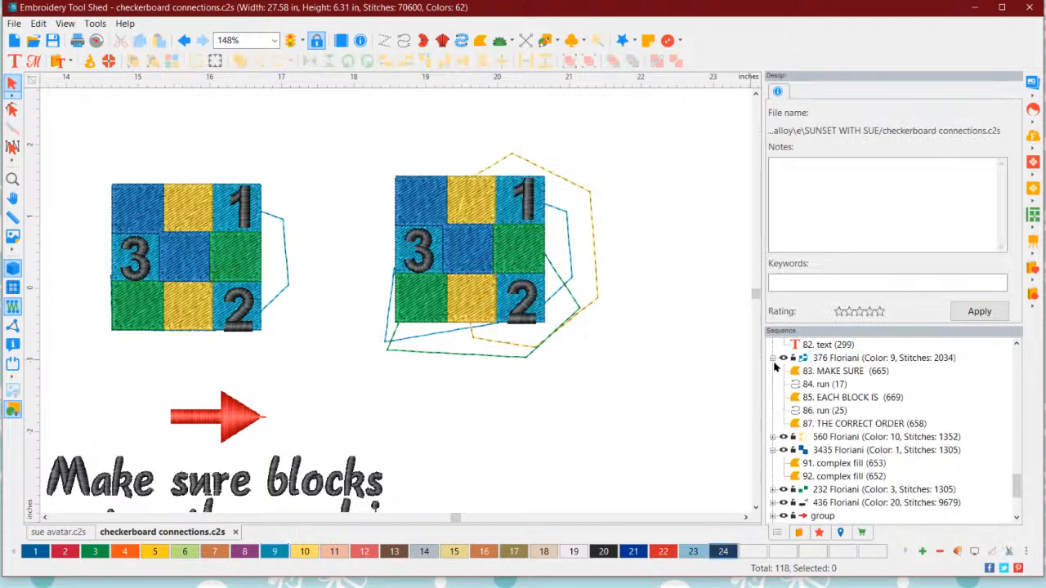
click(833, 371)
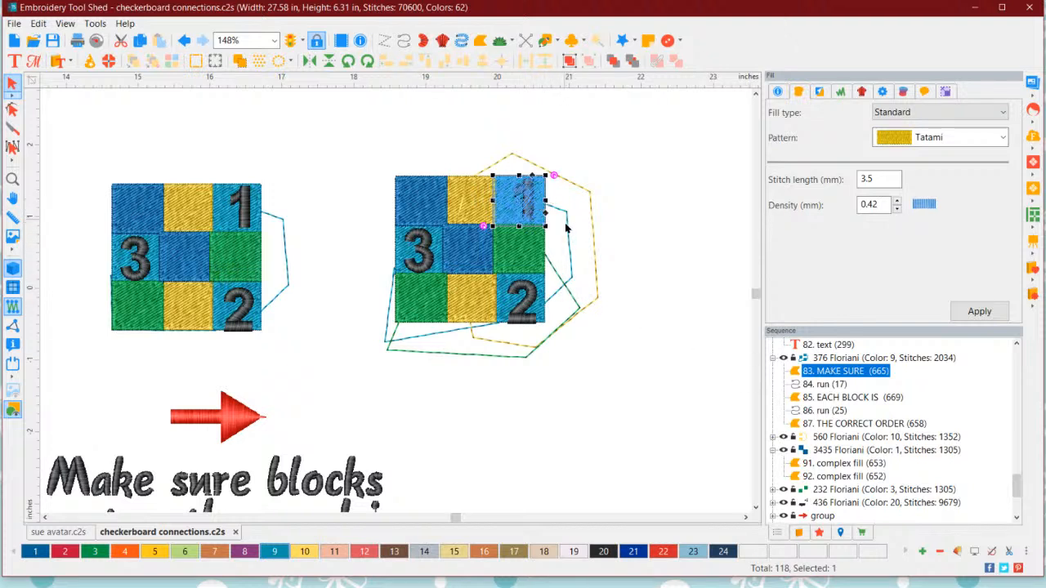
right_click(831, 373)
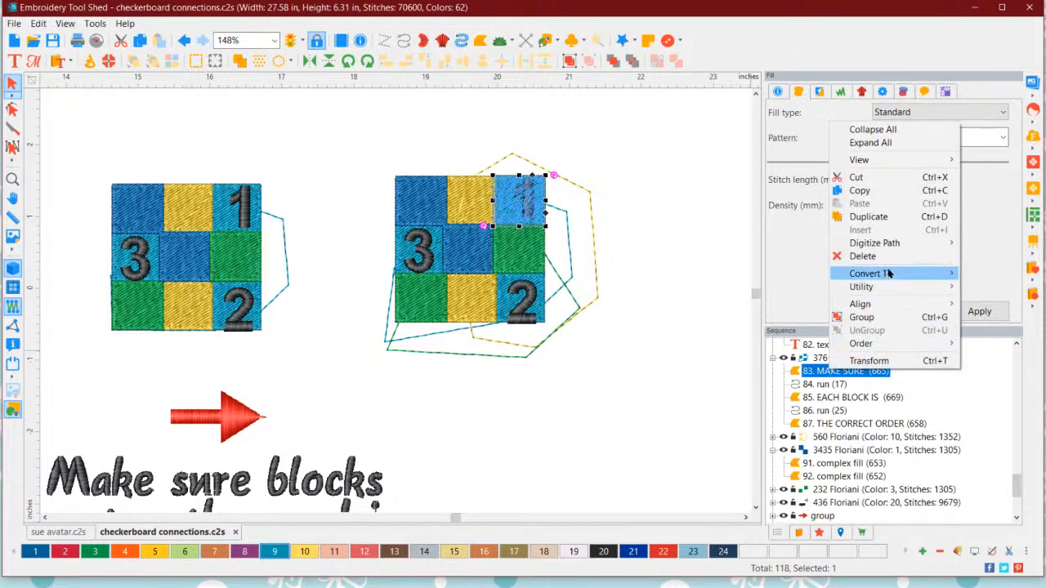
mouse_move(896, 244)
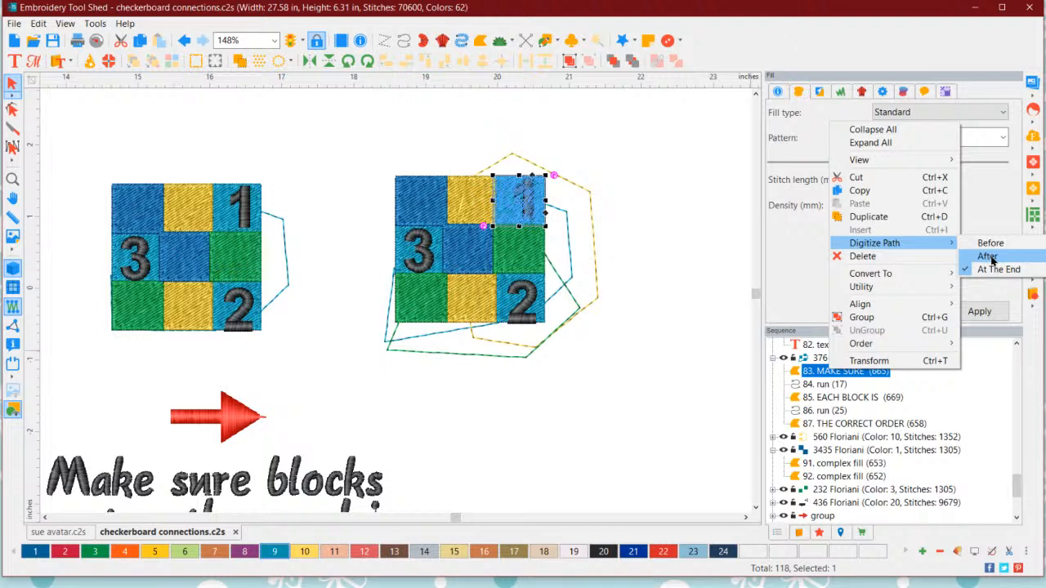
click(655, 403)
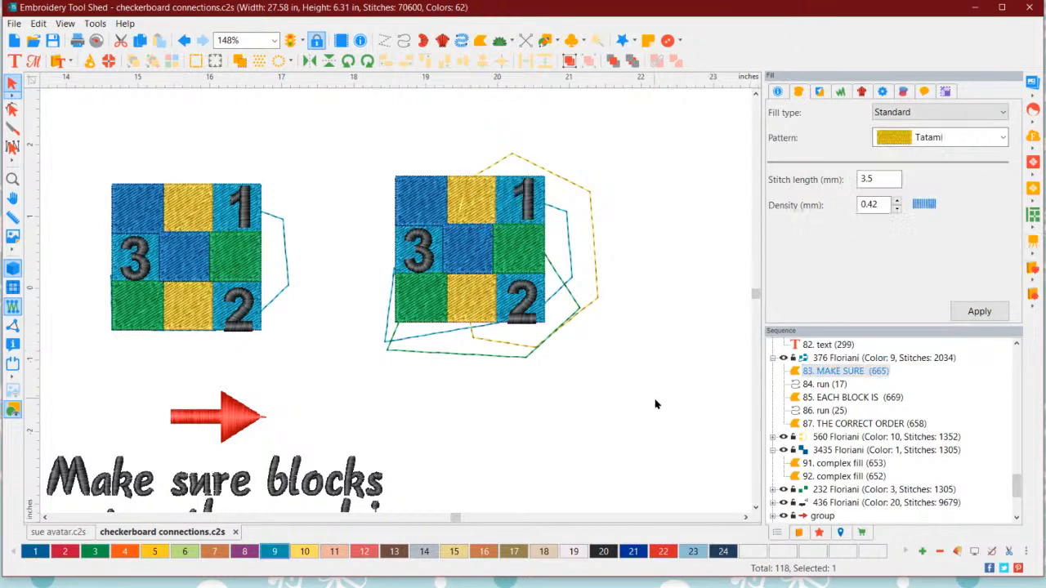
- Alternate between the sequence entries for teal square 1 and the run connecting it to square 2 to review their order
click(844, 372)
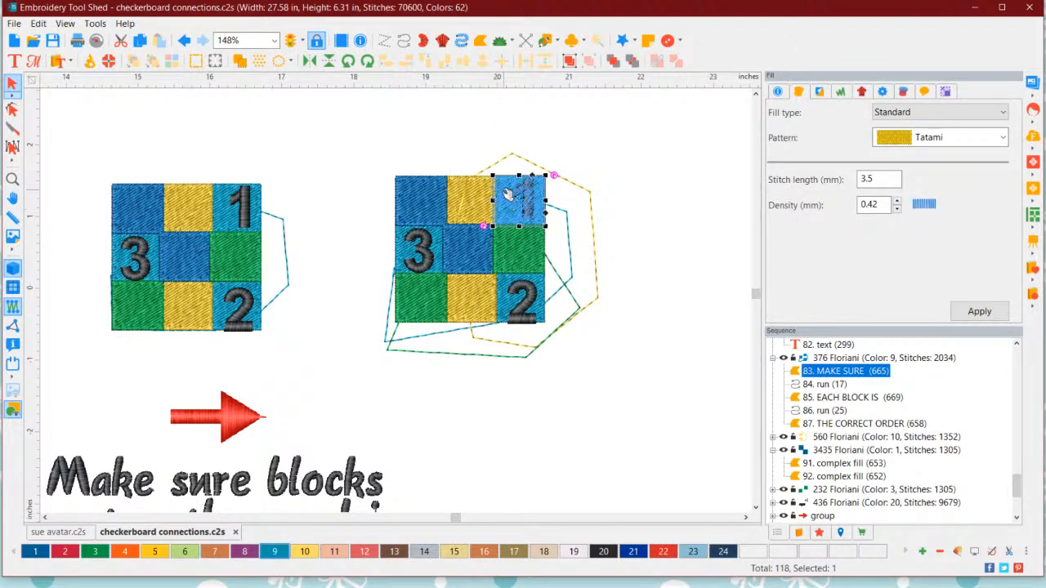
click(826, 385)
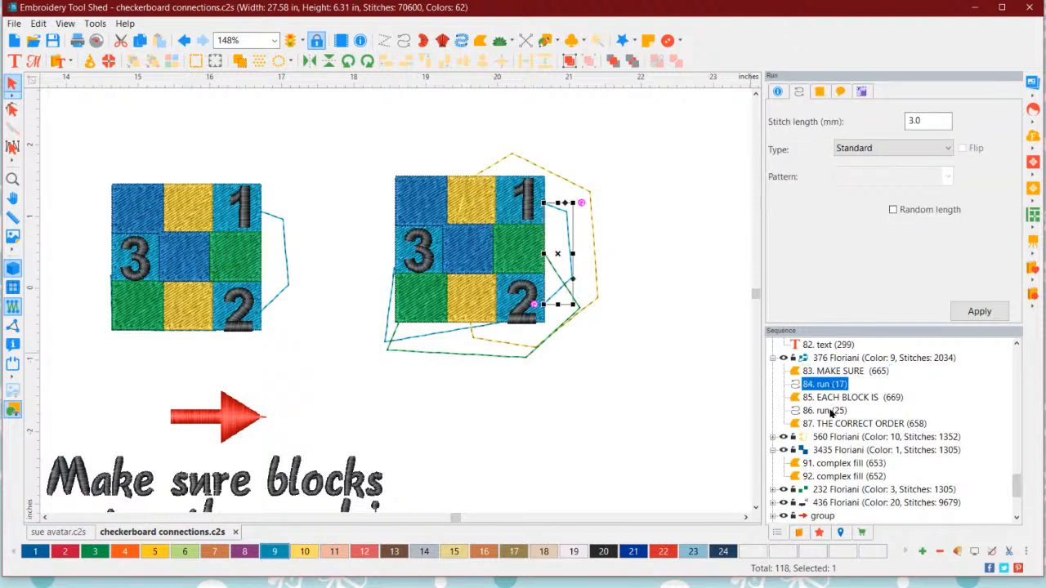
click(696, 371)
click(824, 384)
click(651, 361)
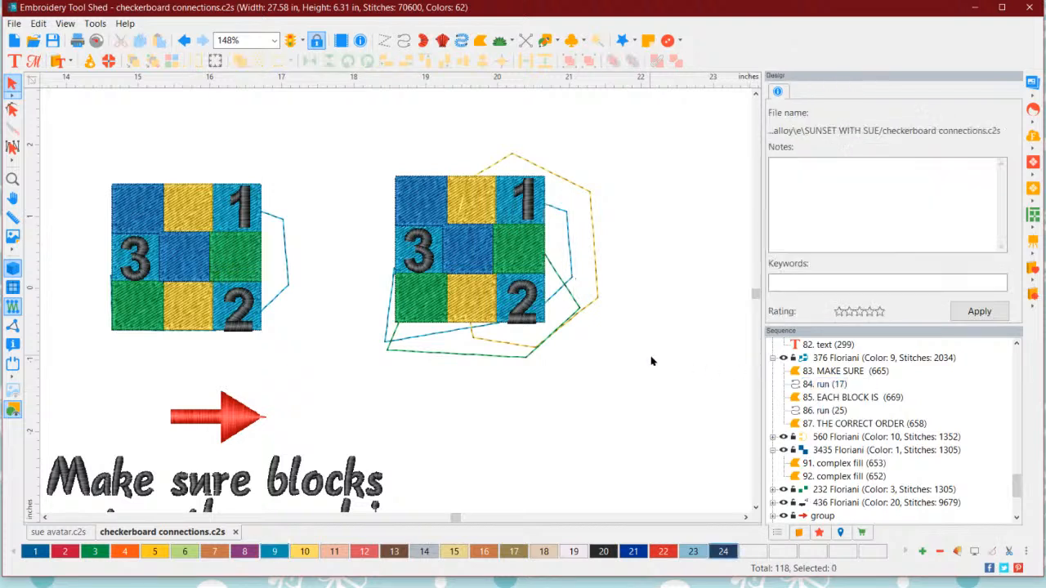
click(825, 385)
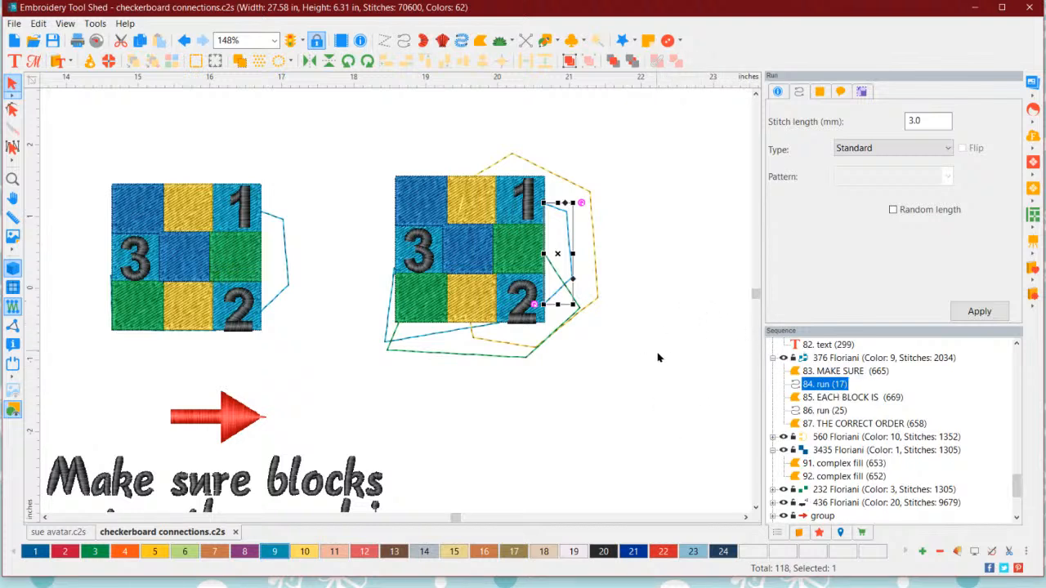
click(818, 371)
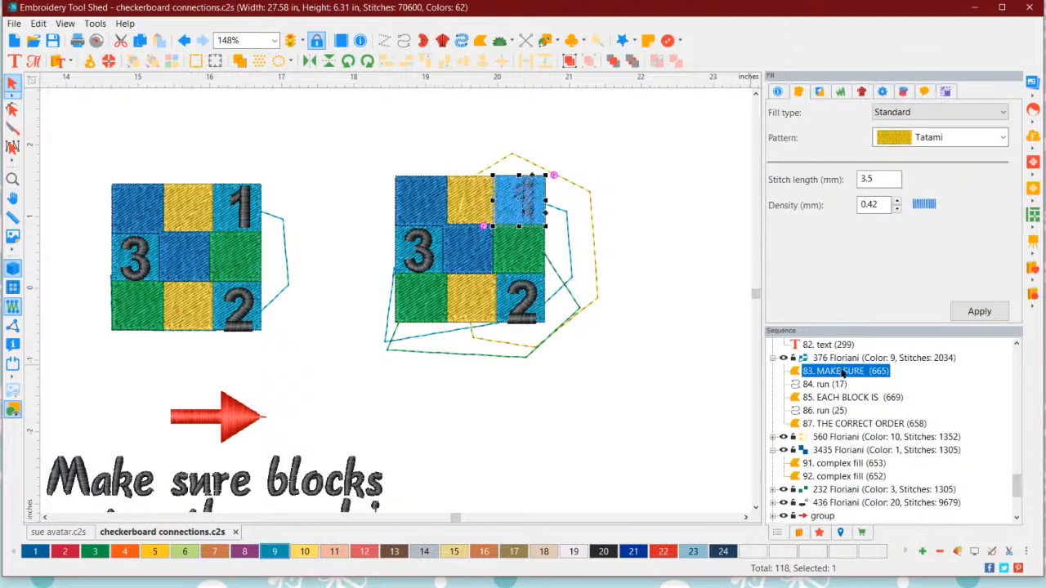
click(822, 384)
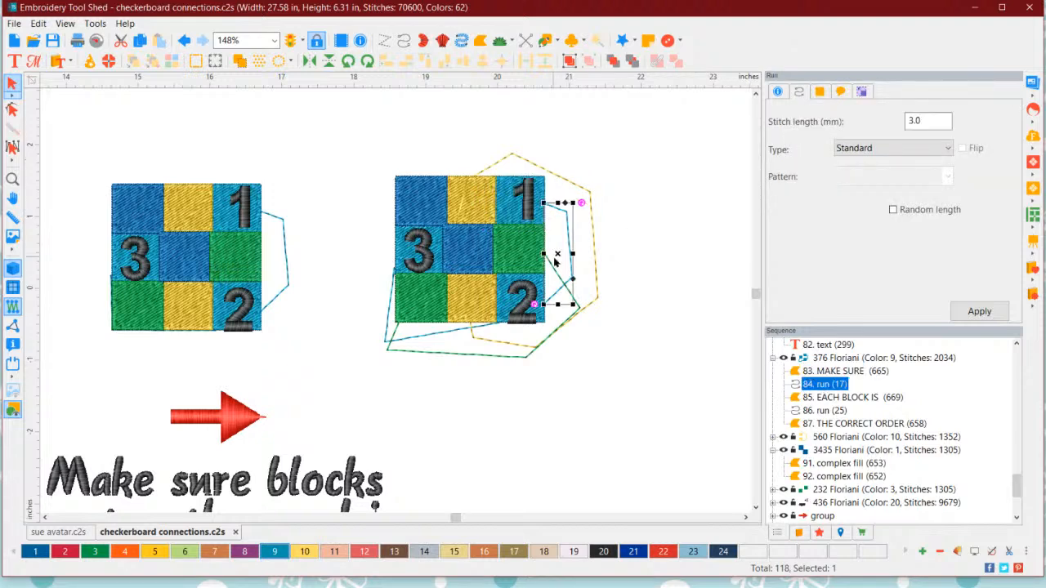
- Review the stitching order of teal squares 1, 2 and 3 and their two connecting runs, one sequence entry at a time
scroll(549, 249, up, 4)
click(756, 94)
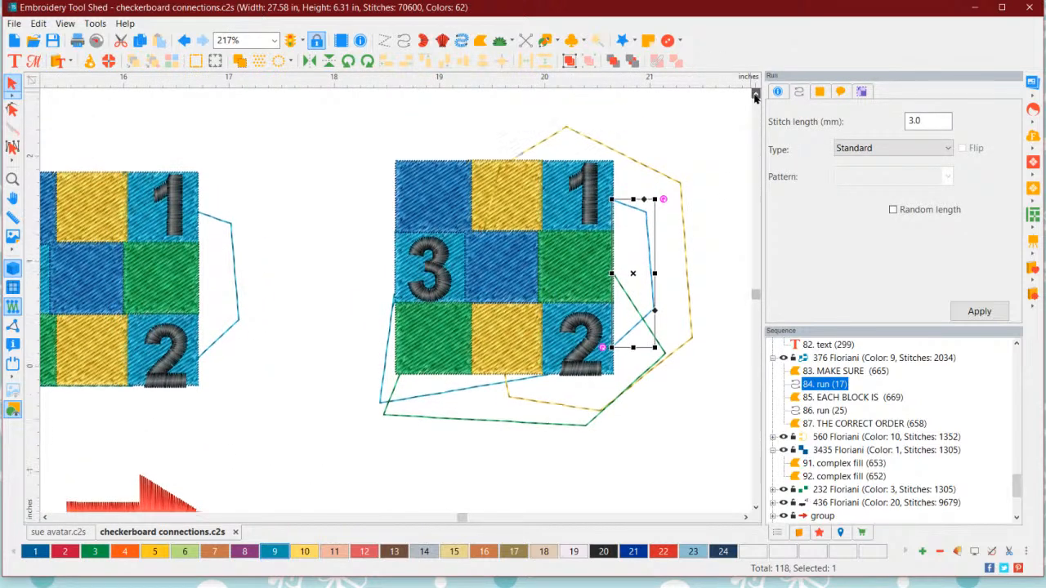
click(756, 94)
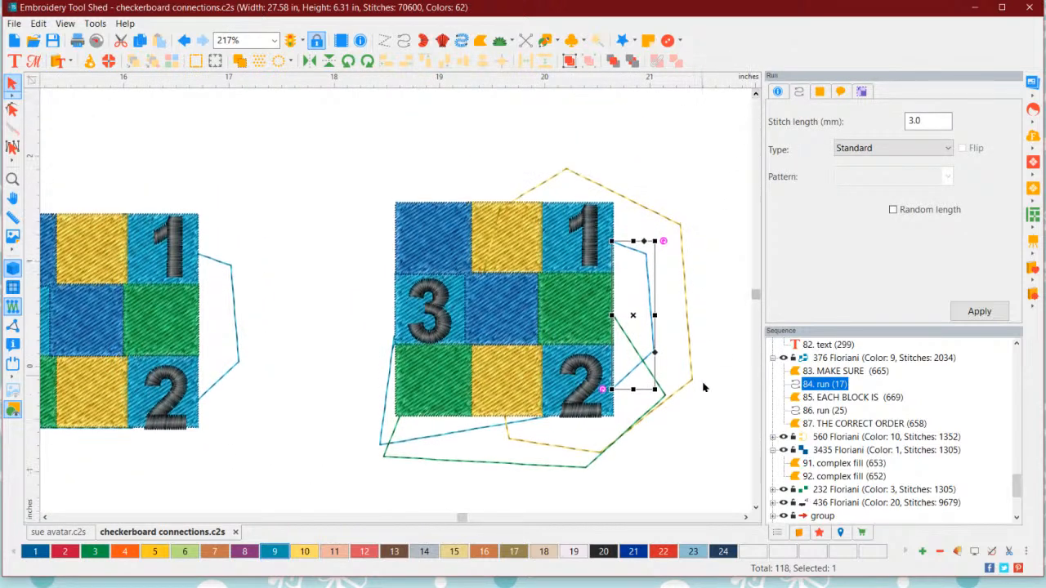
click(820, 373)
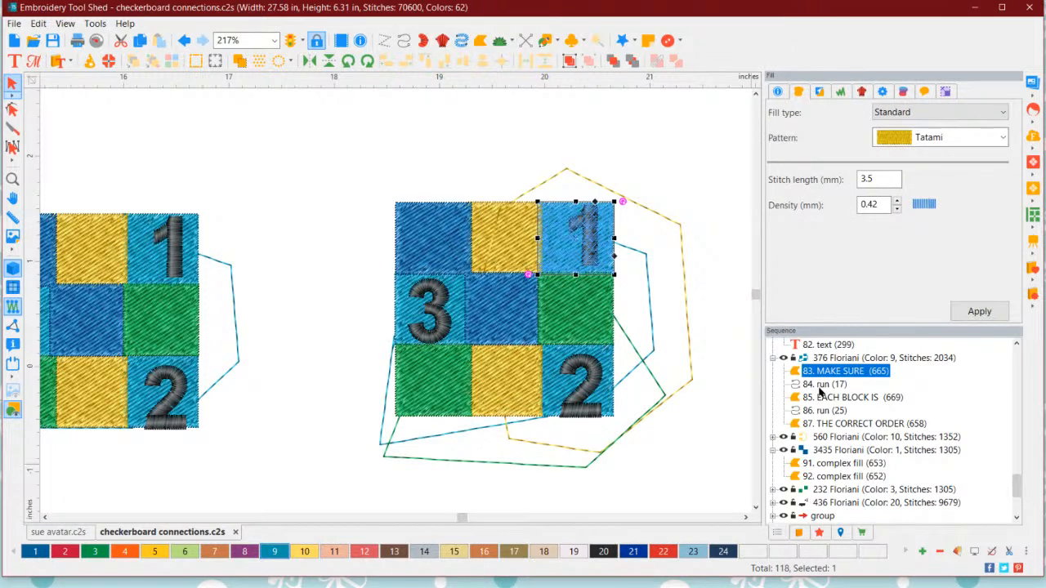
click(824, 386)
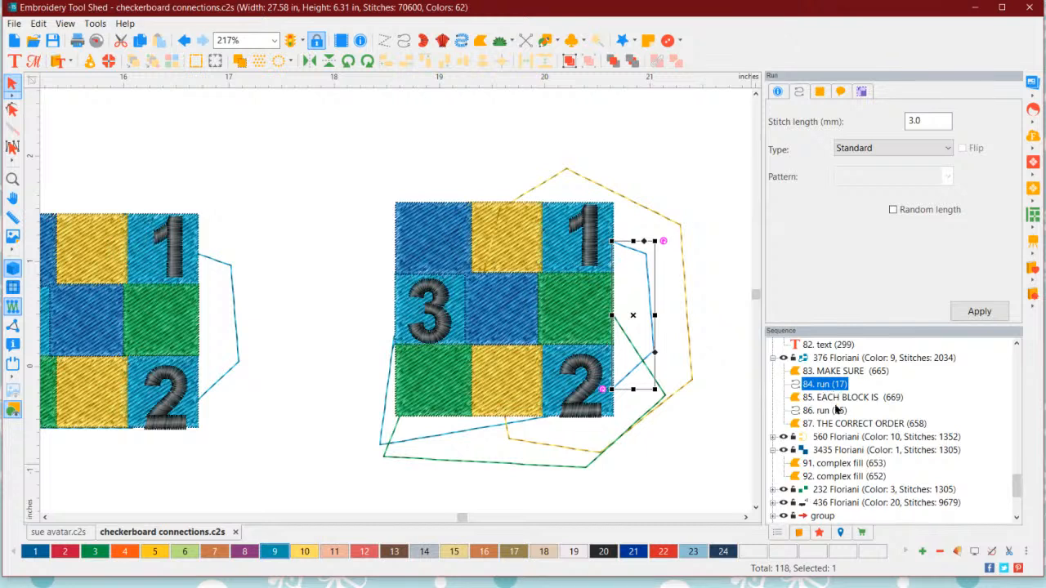
click(828, 398)
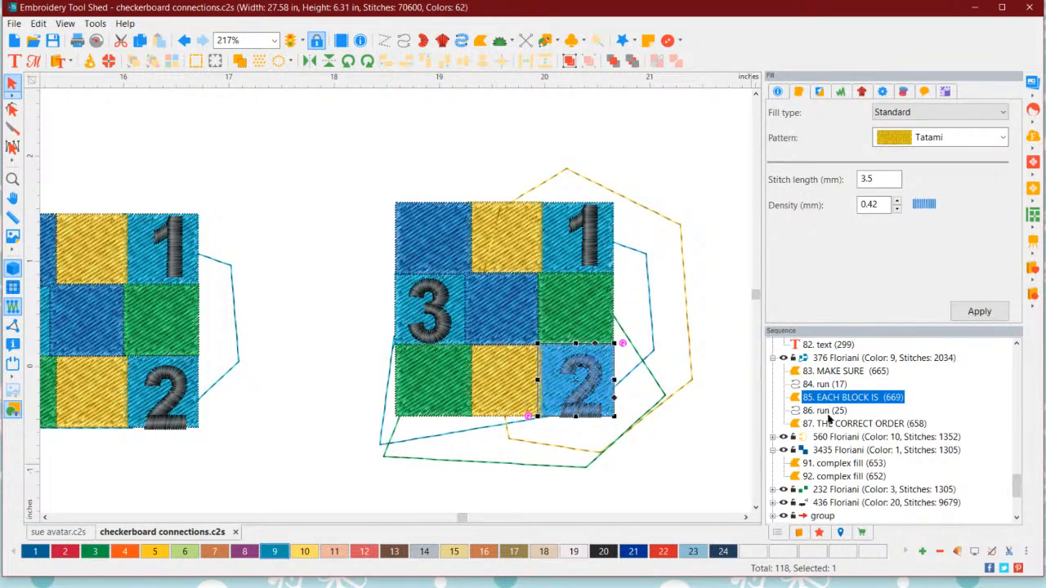
click(825, 411)
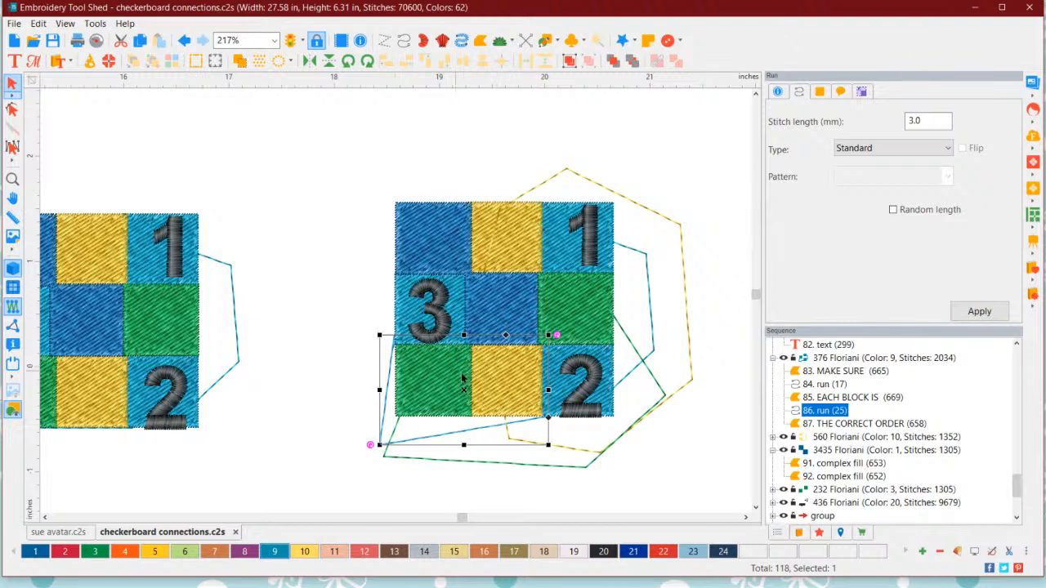
click(841, 424)
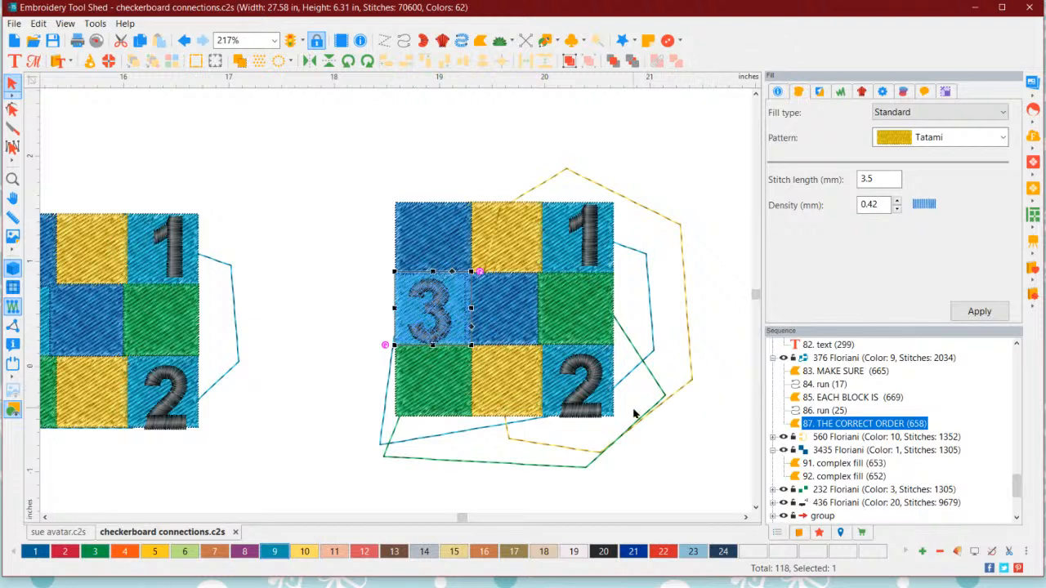
- Expand the checkerboard's yellow group and review its first fill, connecting run and second fill in order
click(820, 440)
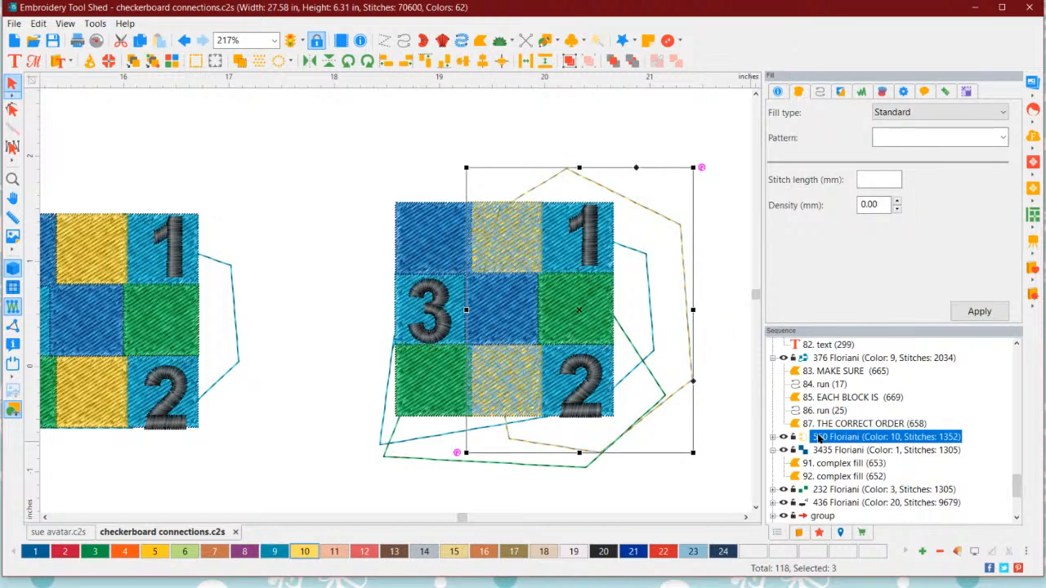
click(774, 437)
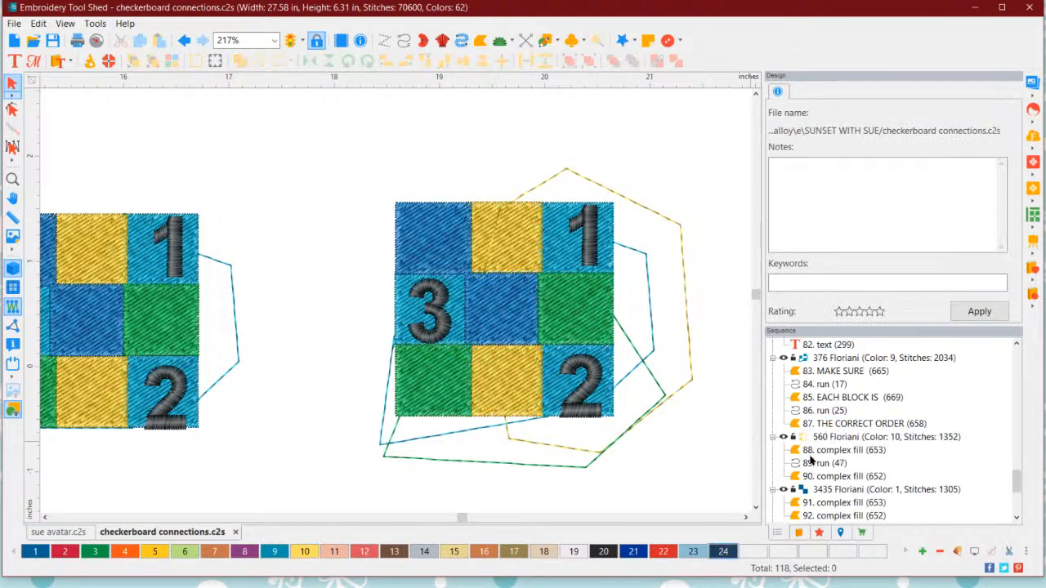
click(835, 450)
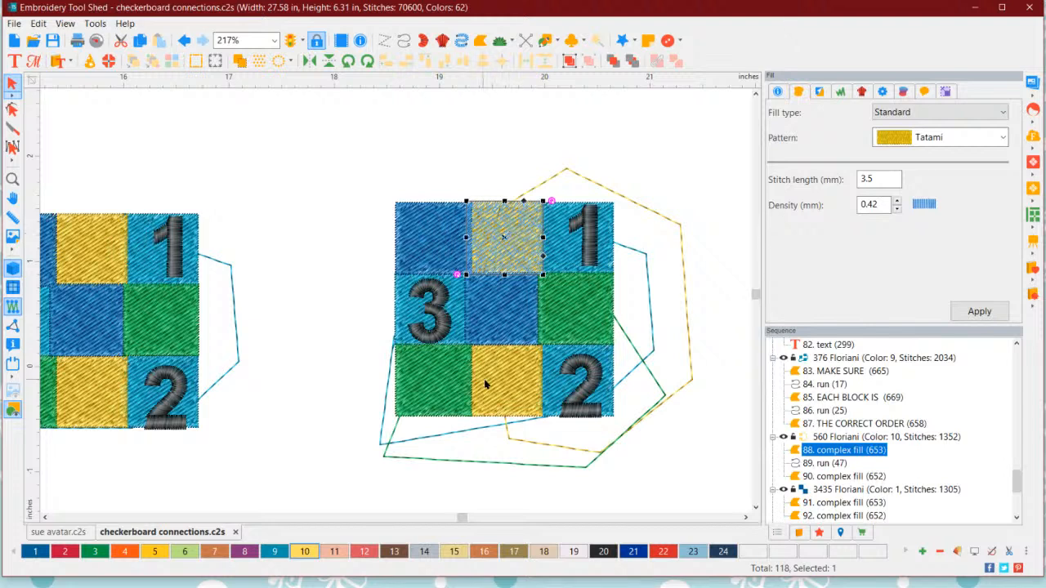
click(820, 464)
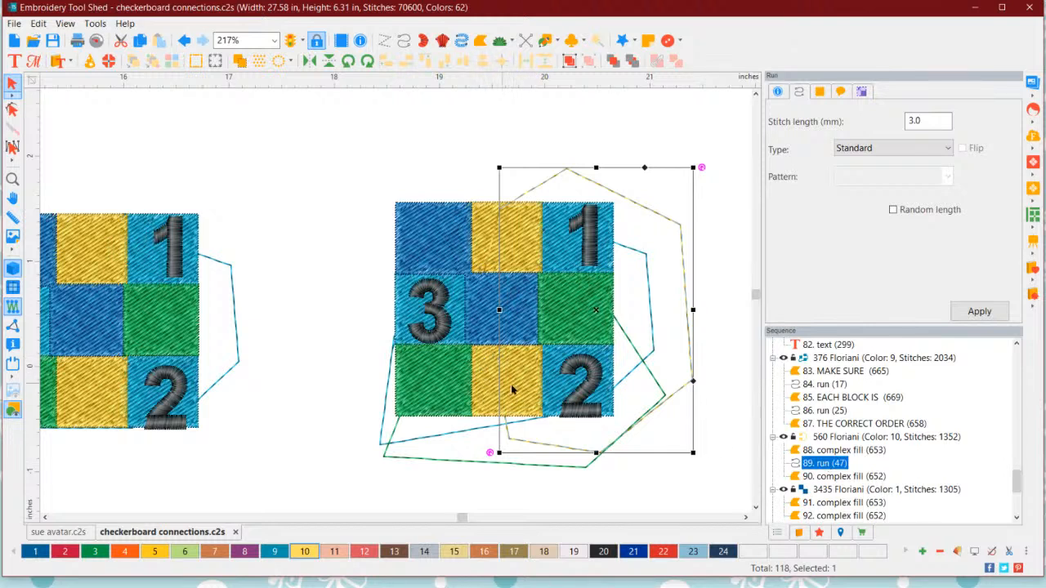
click(846, 476)
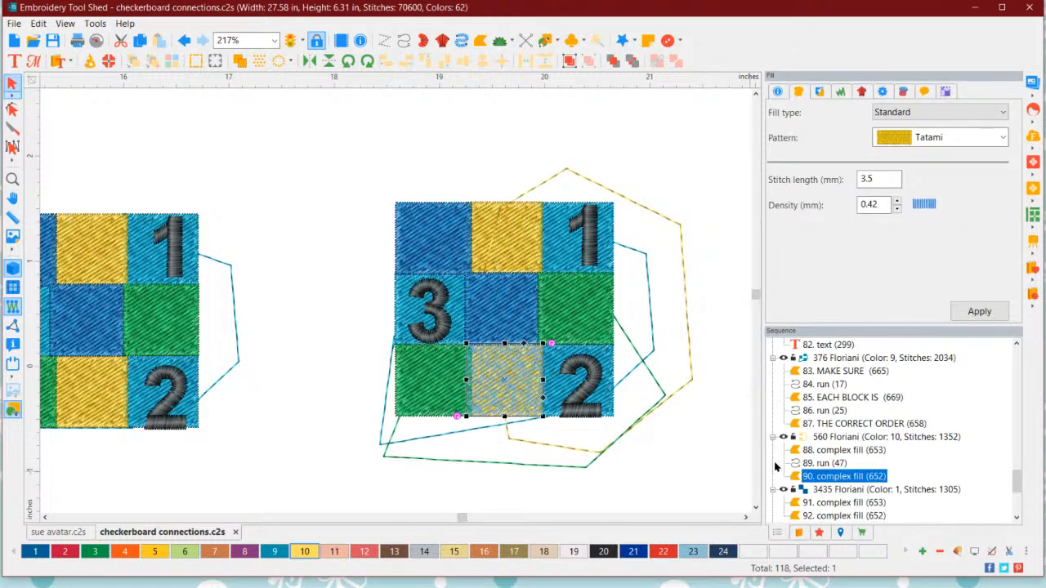
- Alternate between the sequence entries for the corner and centre blue squares to review which one stitches first
click(1017, 520)
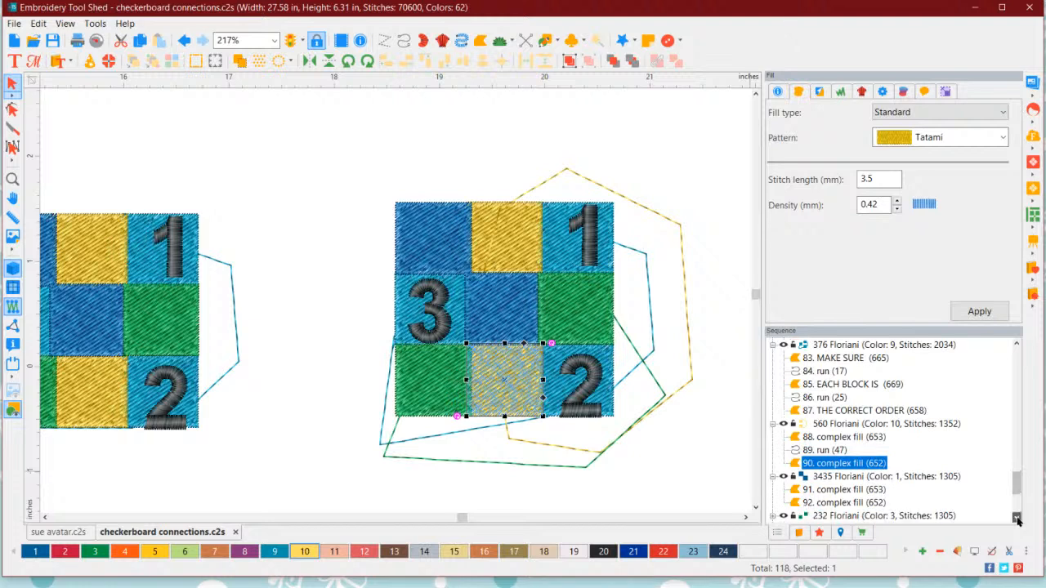
click(1017, 520)
click(1017, 519)
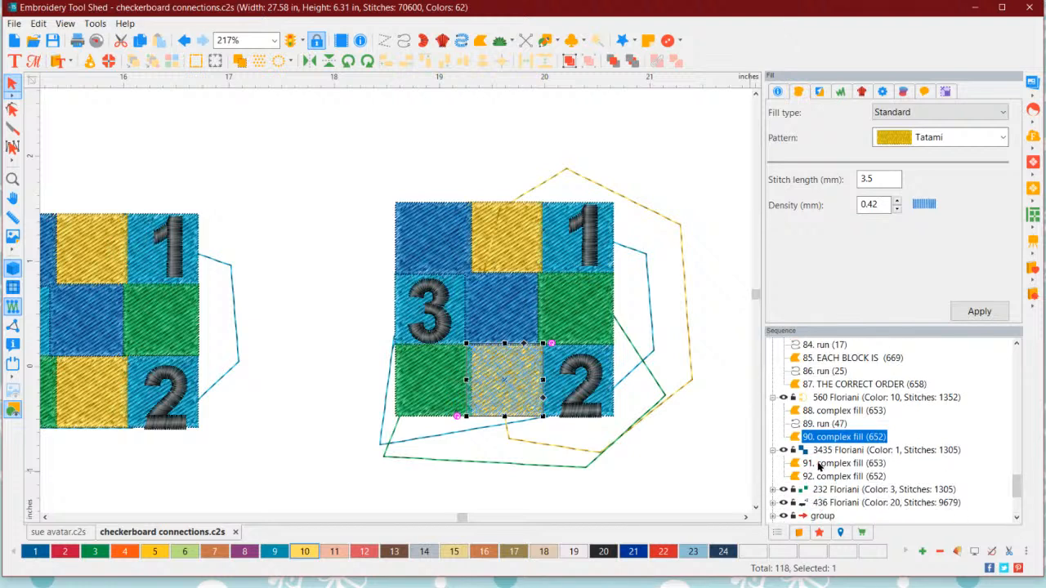
click(833, 463)
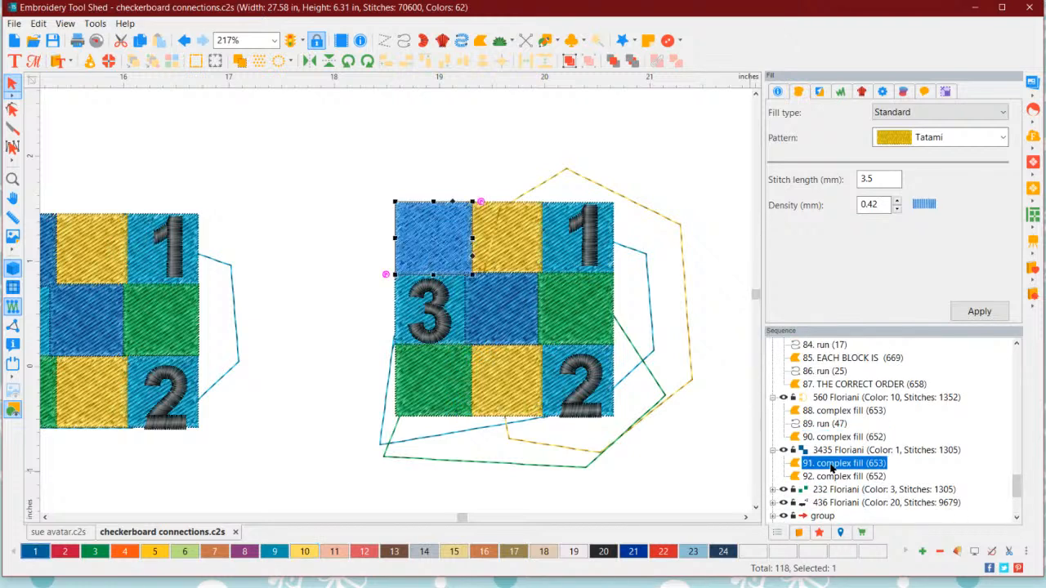
click(838, 477)
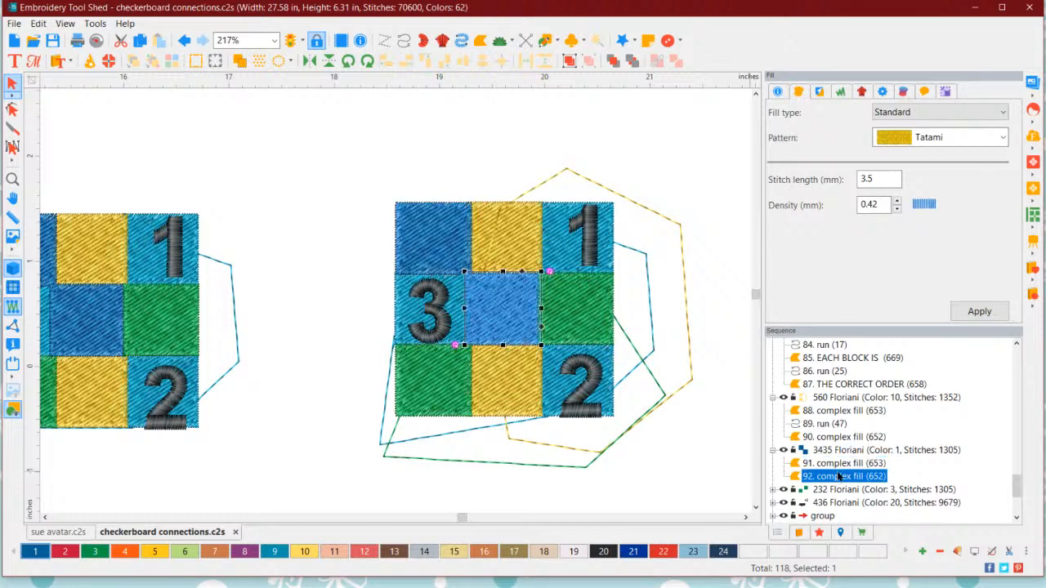
click(837, 464)
click(836, 476)
- Move the corner blue square's stitch exit point to the corner it shares with the centre blue square
click(343, 193)
click(416, 233)
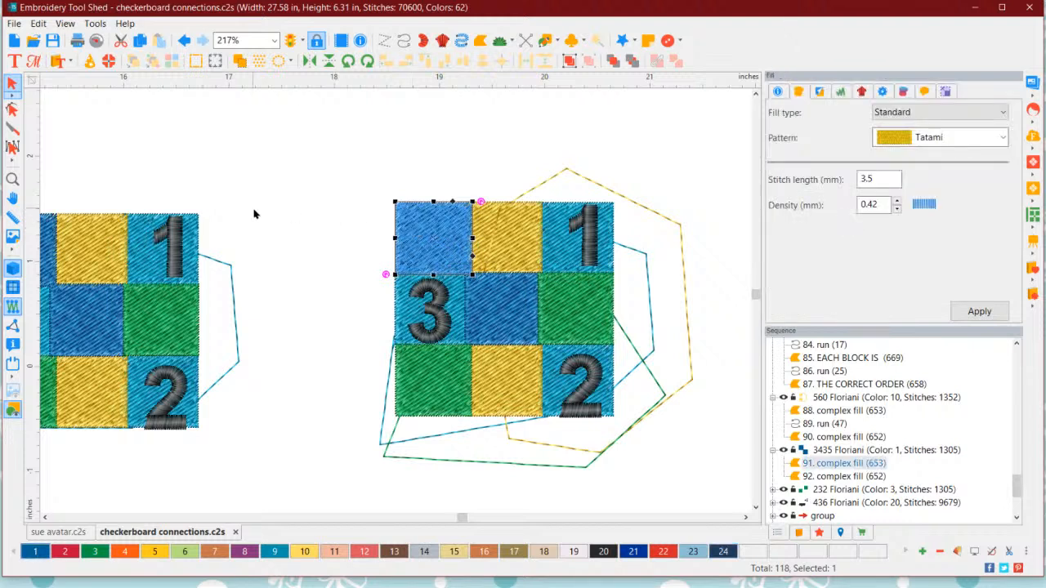
click(13, 109)
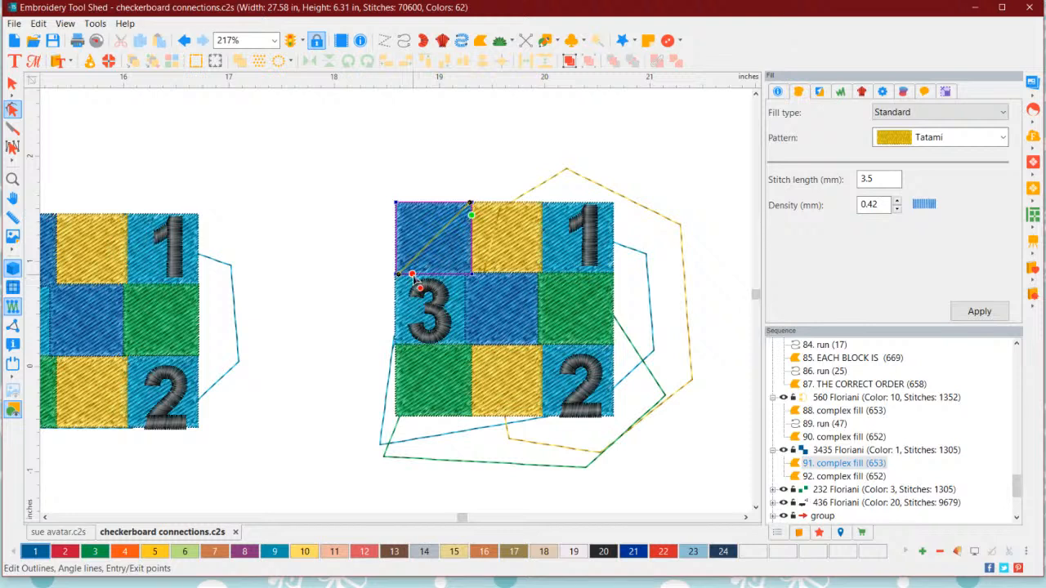
drag(415, 278, 471, 279)
- Move the centre blue square's stitch entry point to its corner touching the other blue square, and apply the path changes
click(518, 324)
click(989, 311)
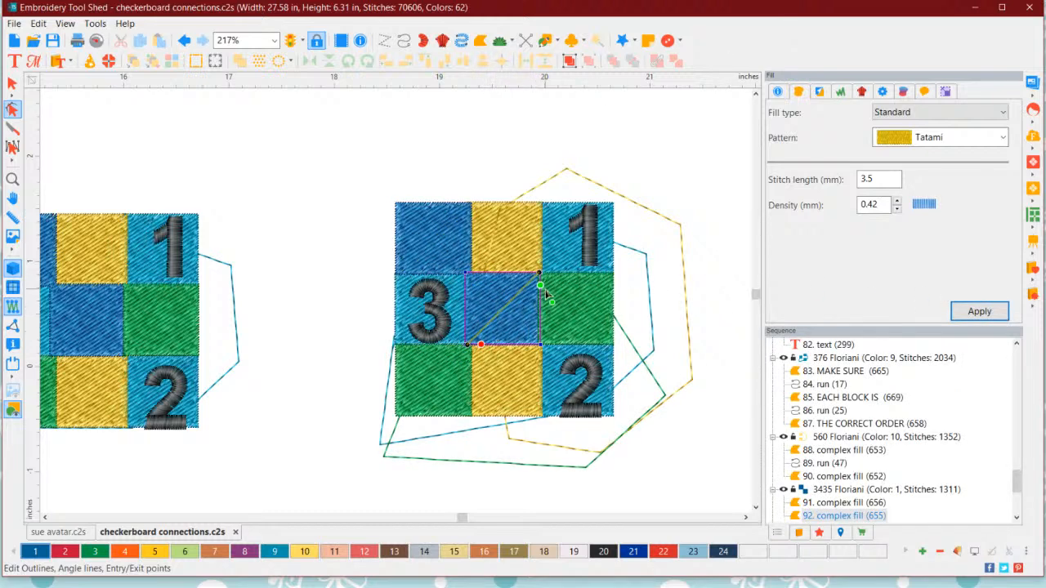
drag(539, 287, 464, 278)
mouse_move(480, 344)
mouse_down()
mouse_move(482, 357)
mouse_move(494, 344)
mouse_up()
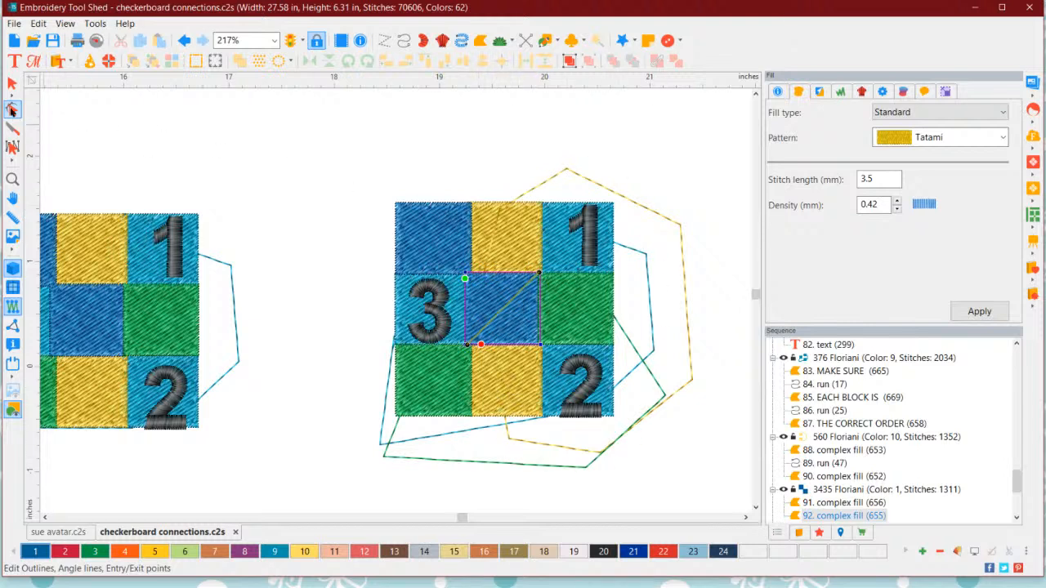
- Inspect the start and end points of the run connecting the two yellow squares, and deselect it
click(556, 176)
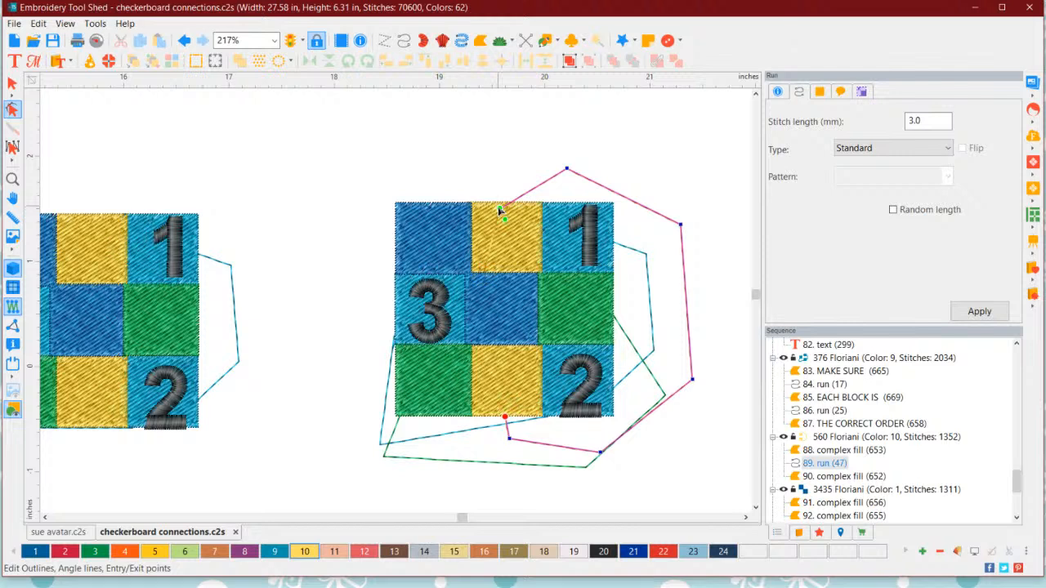
drag(497, 205, 500, 411)
drag(505, 420, 507, 214)
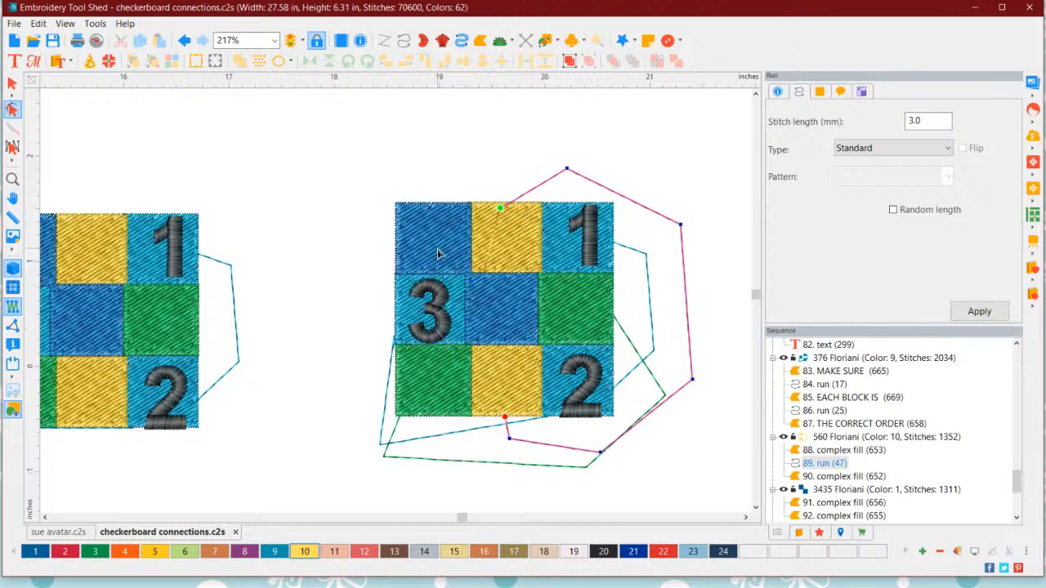
click(12, 83)
click(335, 168)
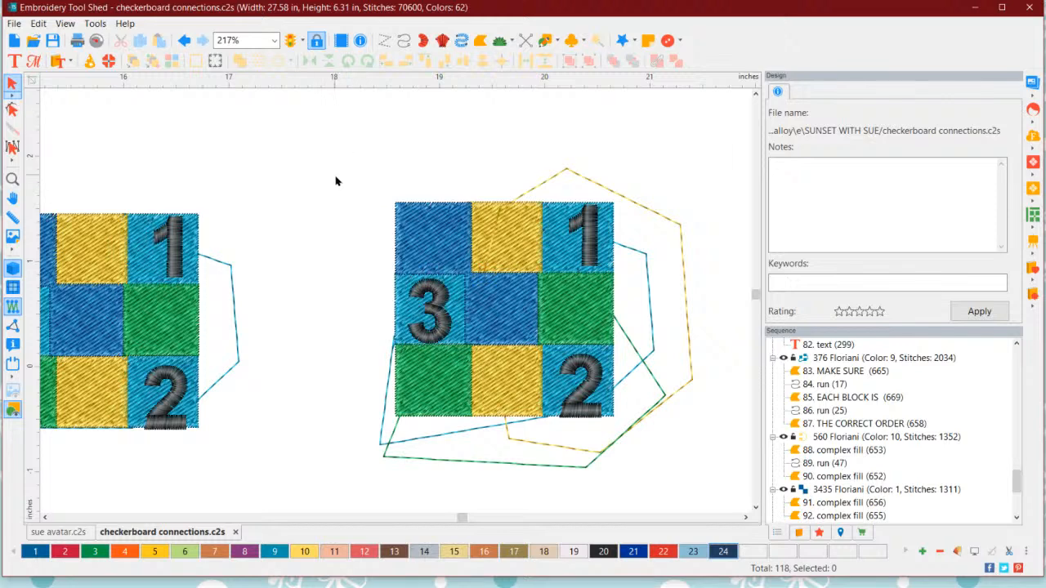
- Move the blue border off the bordered checkerboard into the empty space beside it, exposing the connecting runs
scroll(636, 333, down, 1)
scroll(636, 332, down, 6)
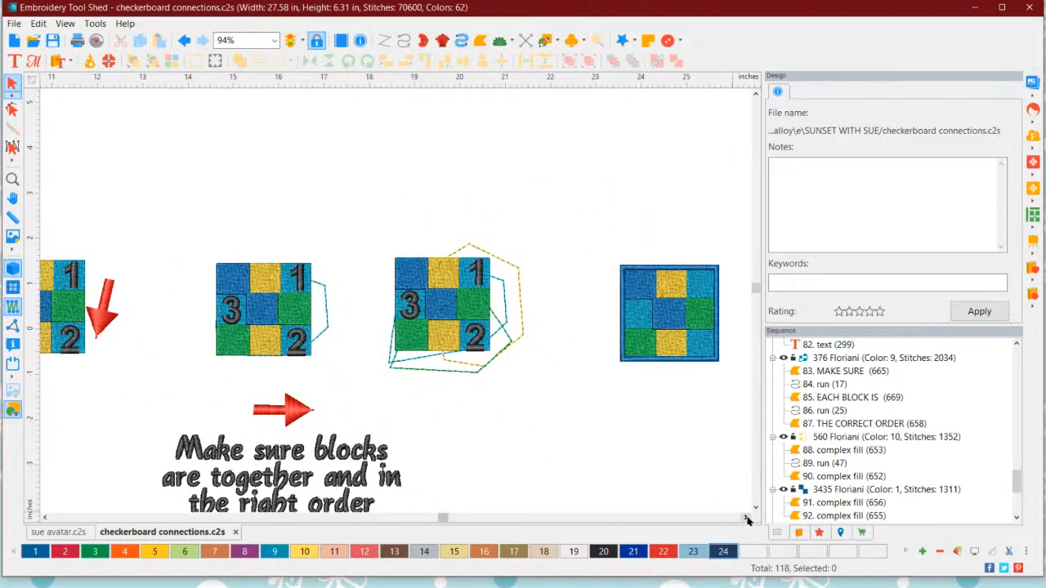
click(745, 517)
scroll(533, 397, up, 5)
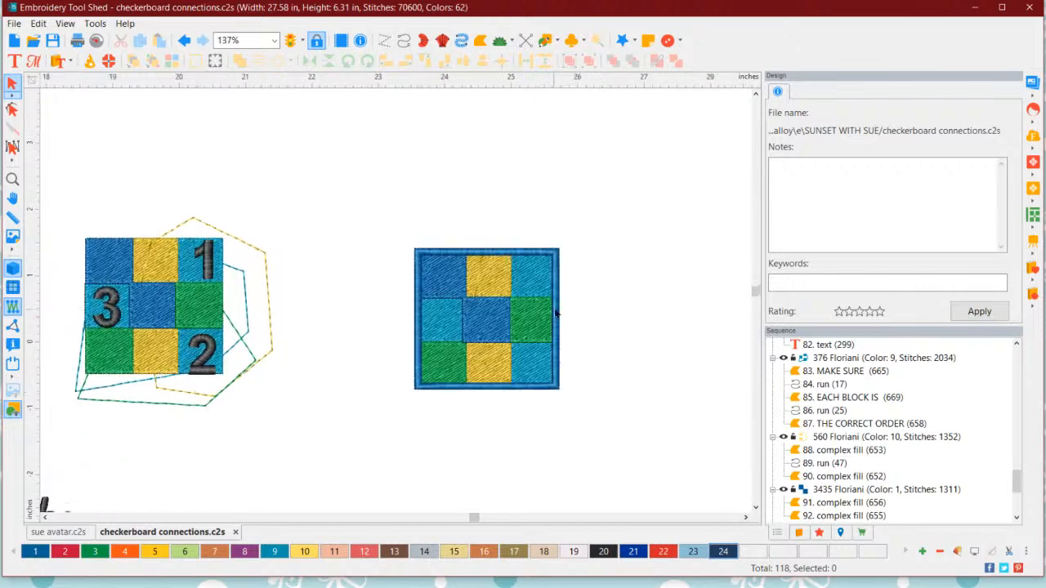
click(514, 218)
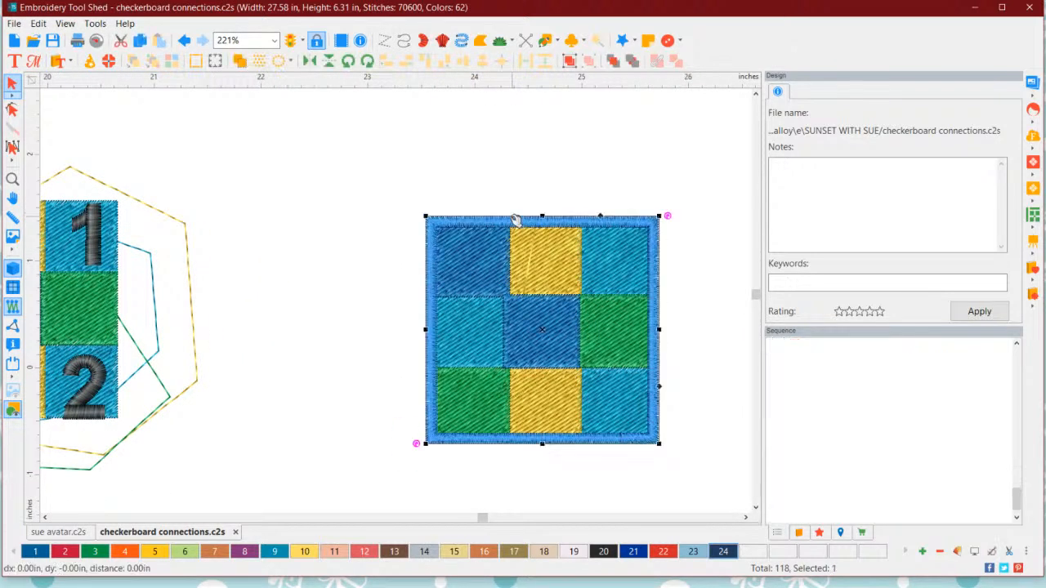
mouse_move(515, 218)
mouse_down()
mouse_move(462, 235)
mouse_move(262, 241)
mouse_up()
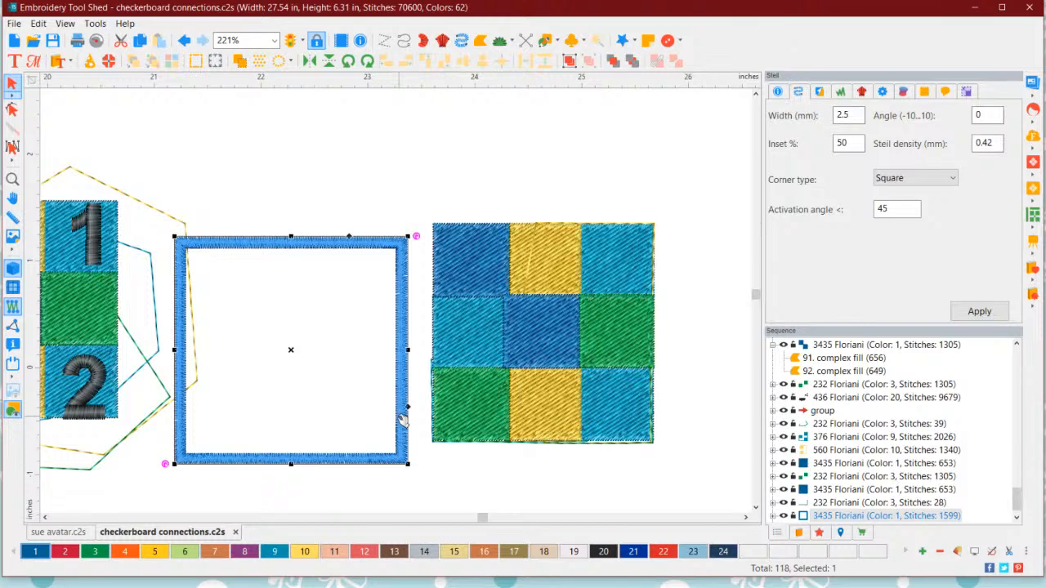
drag(401, 419, 377, 357)
- Add a point to the green run along the checkerboard's lower edge and pull it outward below the squares
click(567, 447)
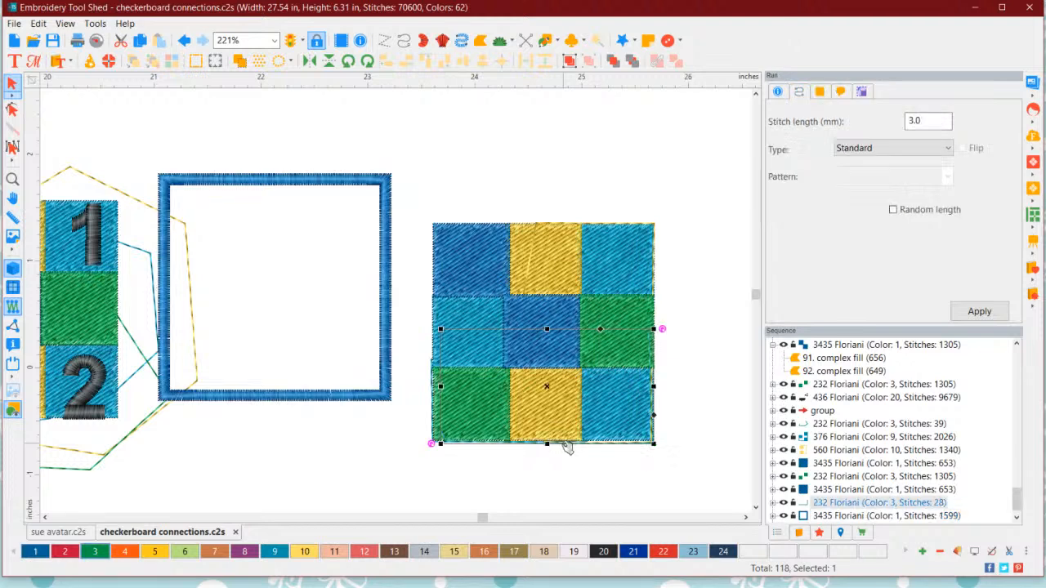
click(12, 109)
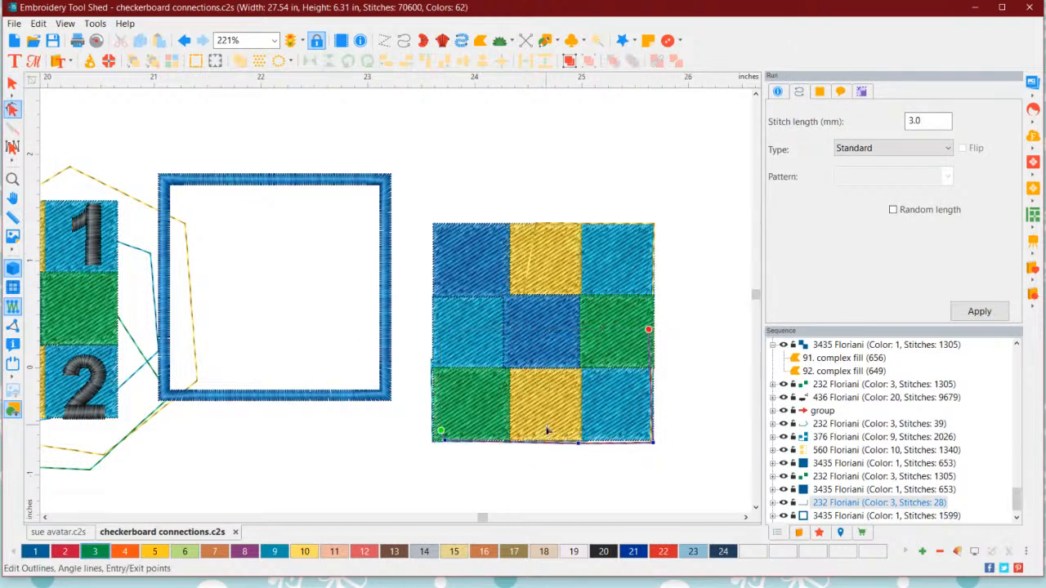
right_click(556, 448)
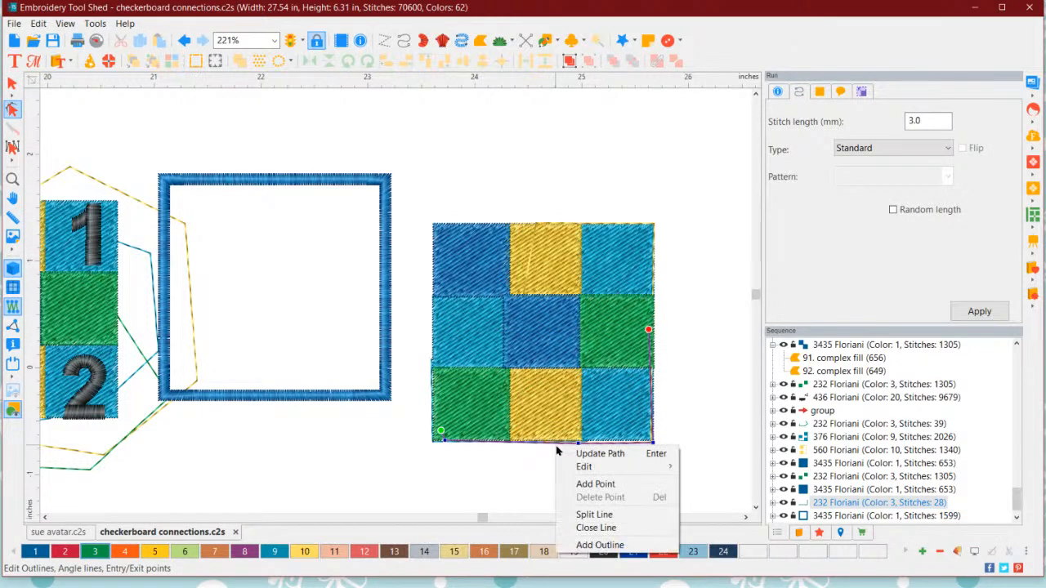
click(599, 484)
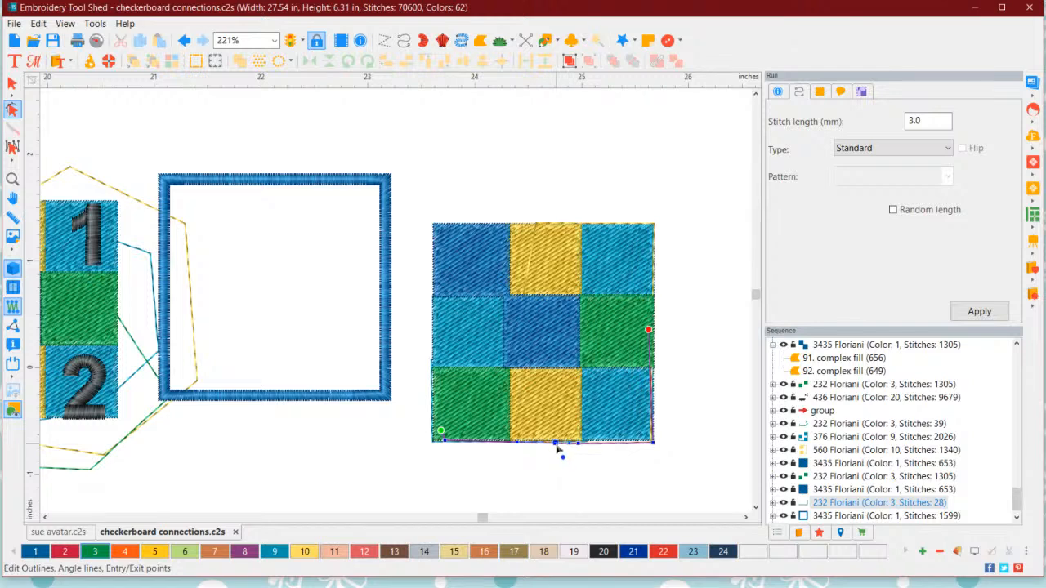
drag(560, 448, 536, 456)
click(13, 82)
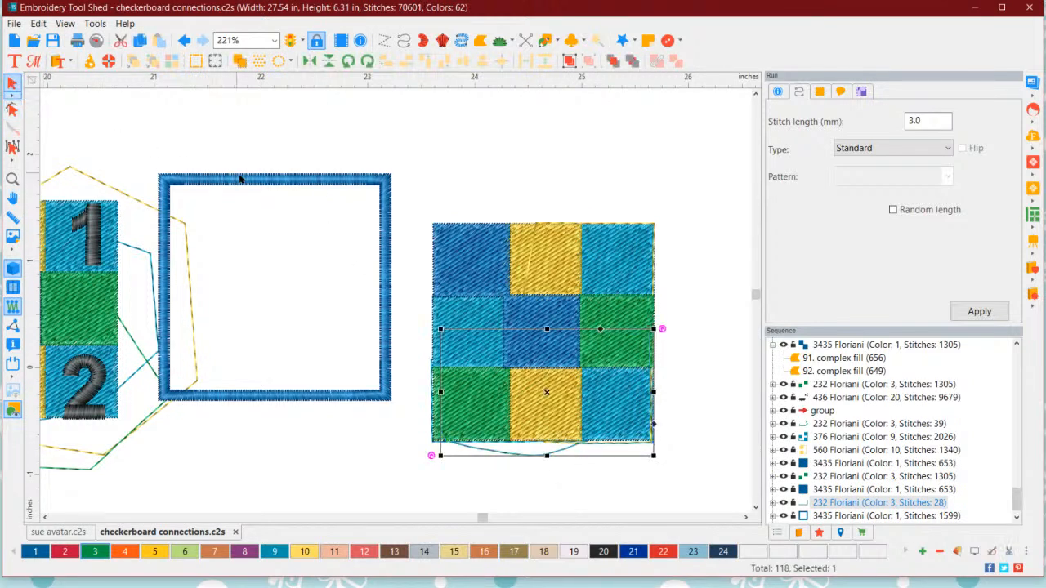
- Place the border over the checkerboard to check its coverage of the green run, then move it aside and reselect the run
drag(247, 175, 515, 228)
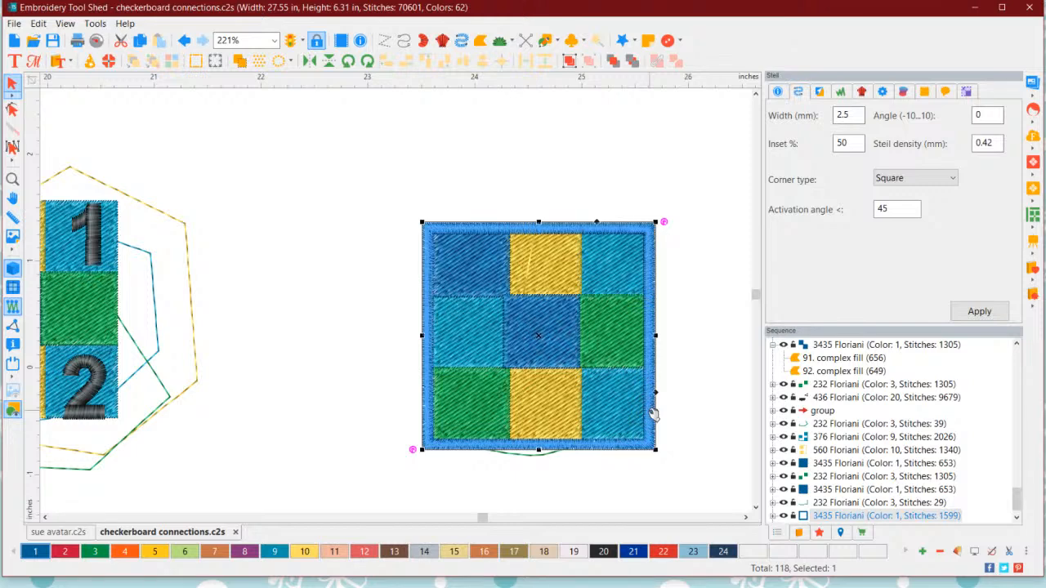
drag(653, 414, 364, 378)
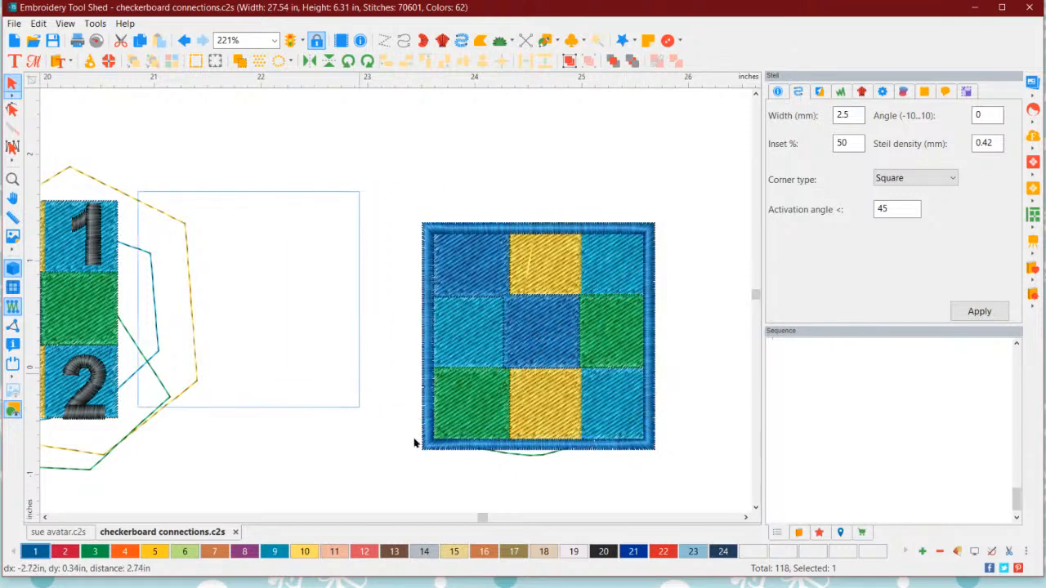
click(516, 460)
click(518, 455)
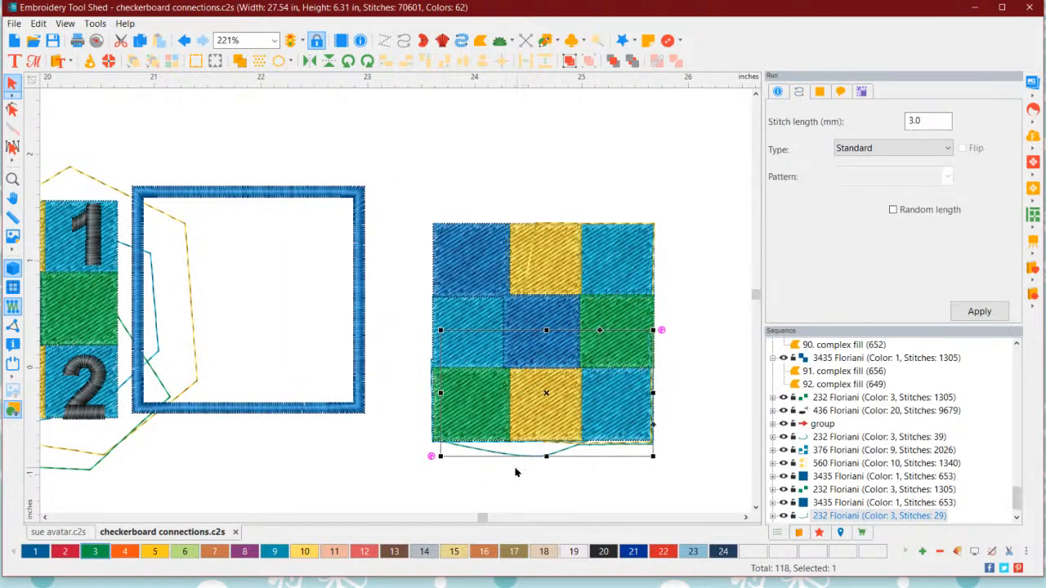
- Reshape the green run so its points lie close along the lower edge of the checkerboard's bottom row, applying the first point move
click(12, 109)
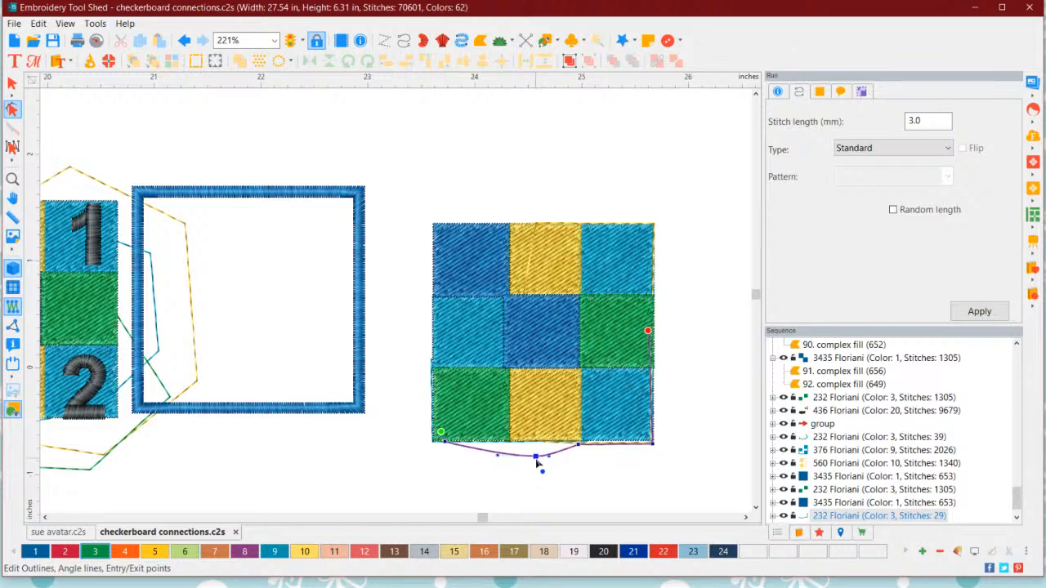
mouse_move(536, 457)
mouse_down()
mouse_move(531, 426)
mouse_move(529, 447)
mouse_up()
scroll(534, 478, up, 4)
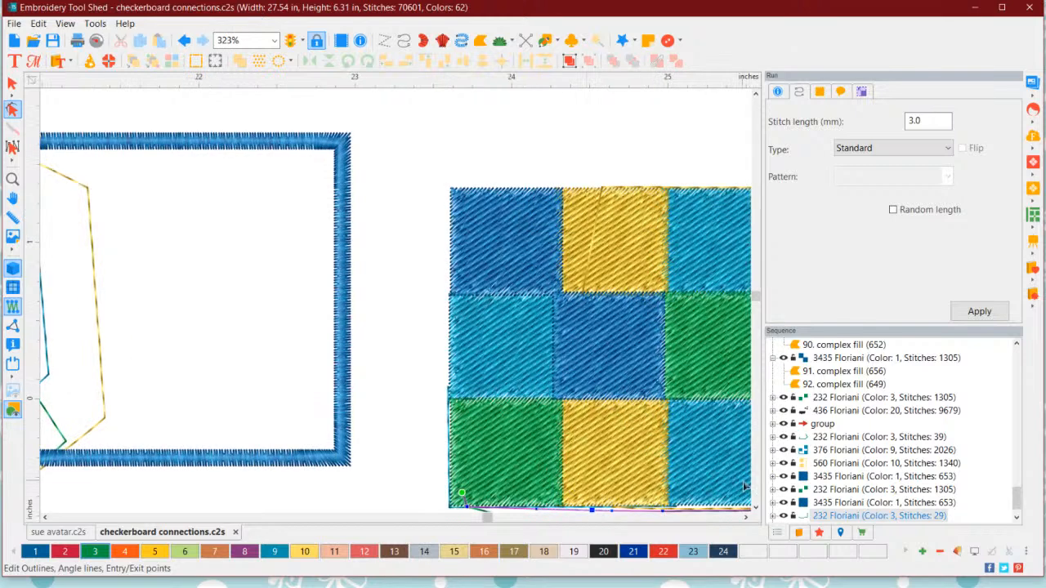
click(754, 507)
click(755, 507)
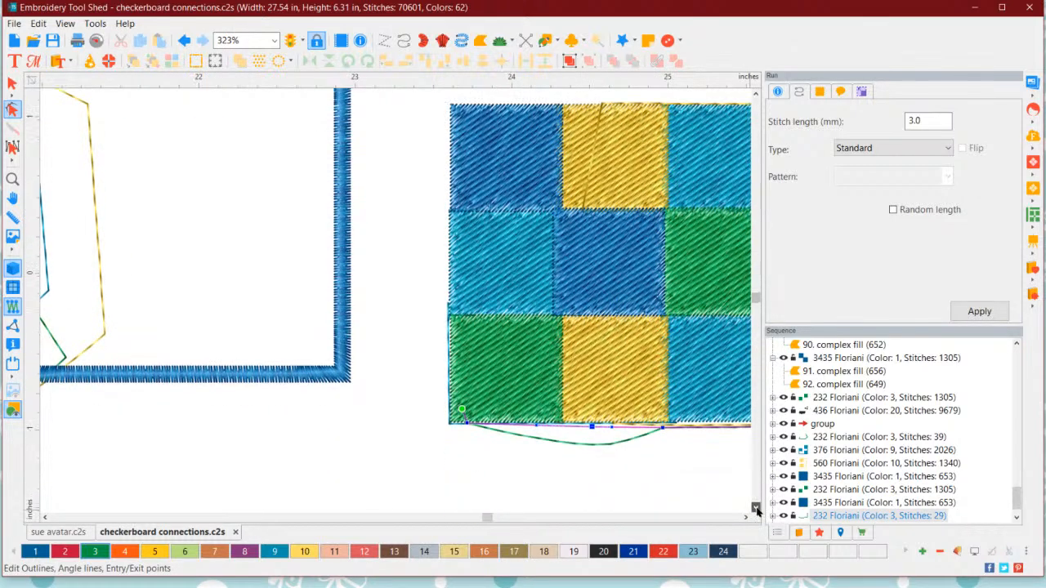
click(755, 508)
scroll(642, 392, up, 2)
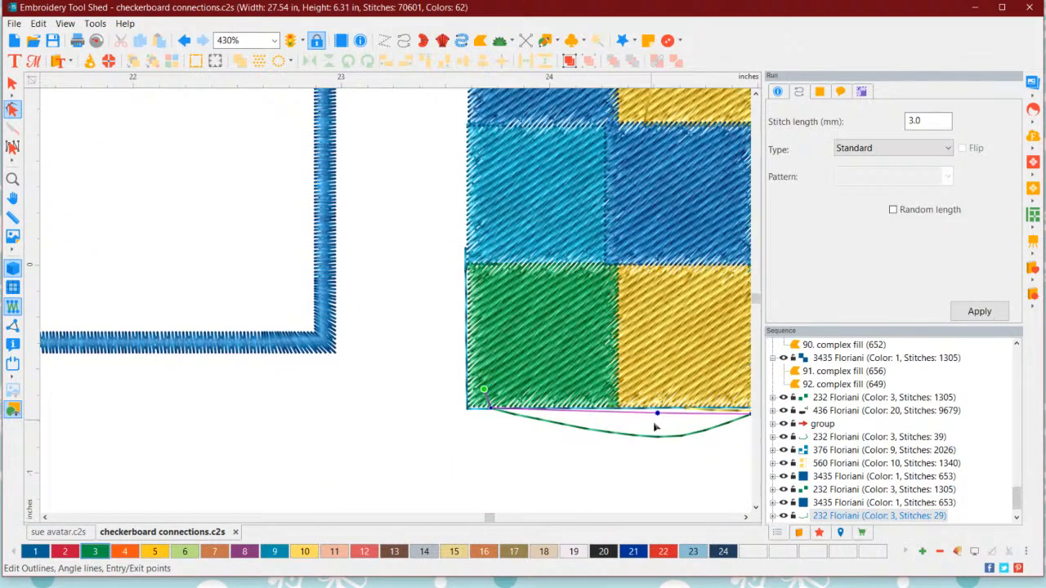
click(744, 517)
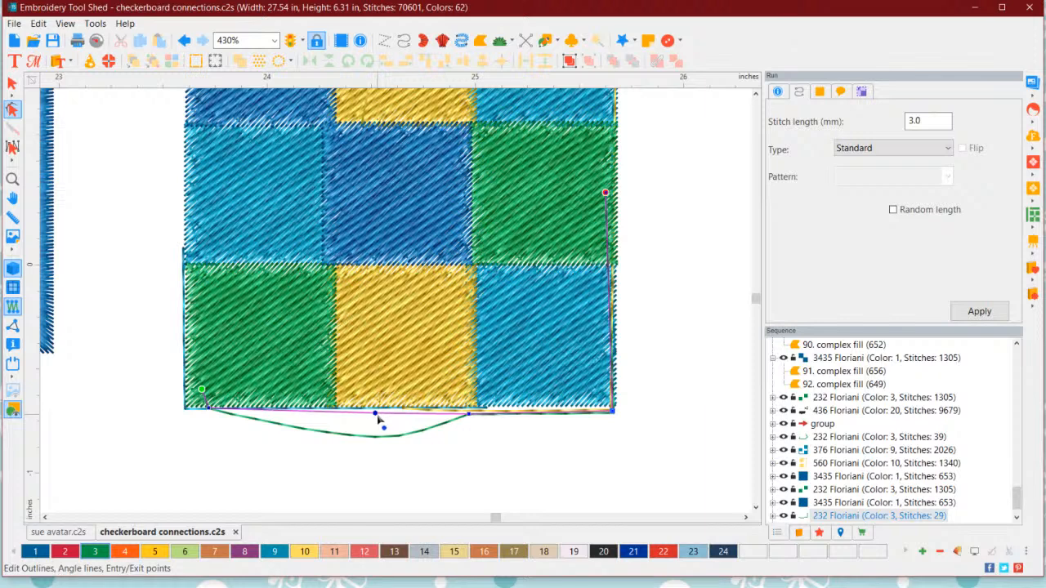
mouse_move(379, 417)
mouse_down()
mouse_move(401, 420)
mouse_move(393, 405)
mouse_up()
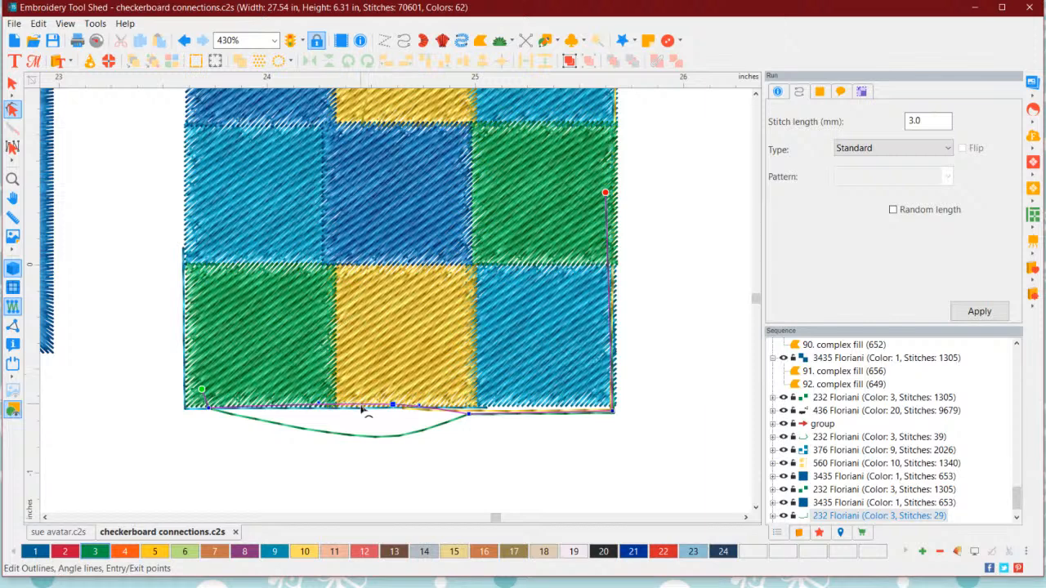
click(980, 312)
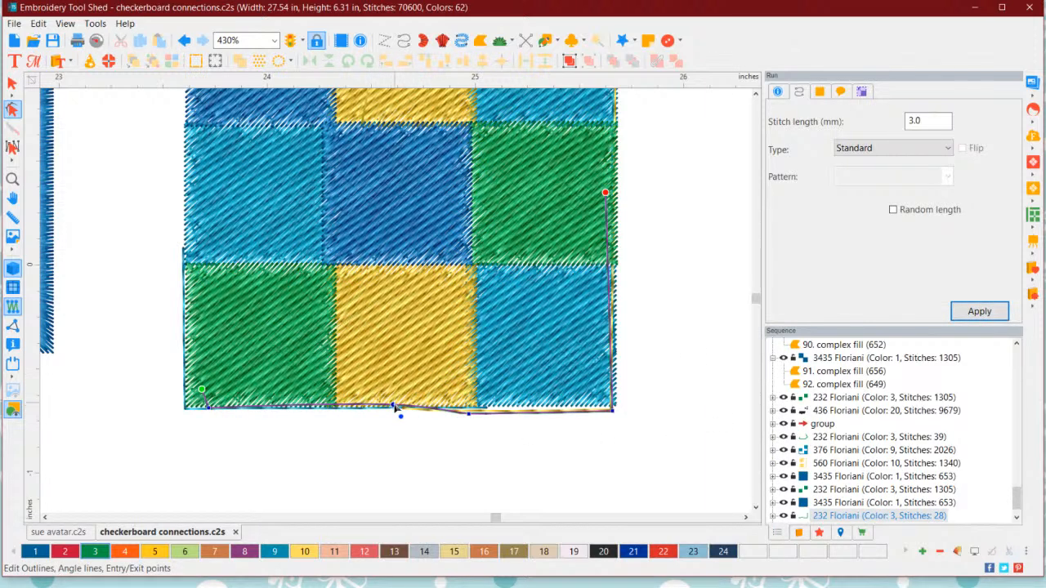
drag(393, 405, 387, 410)
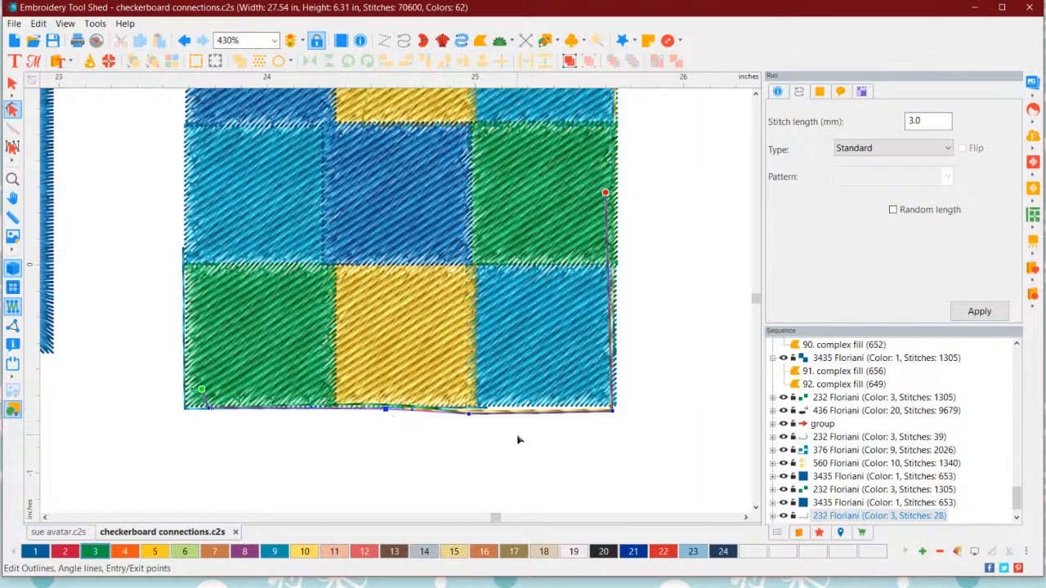
drag(469, 419, 477, 413)
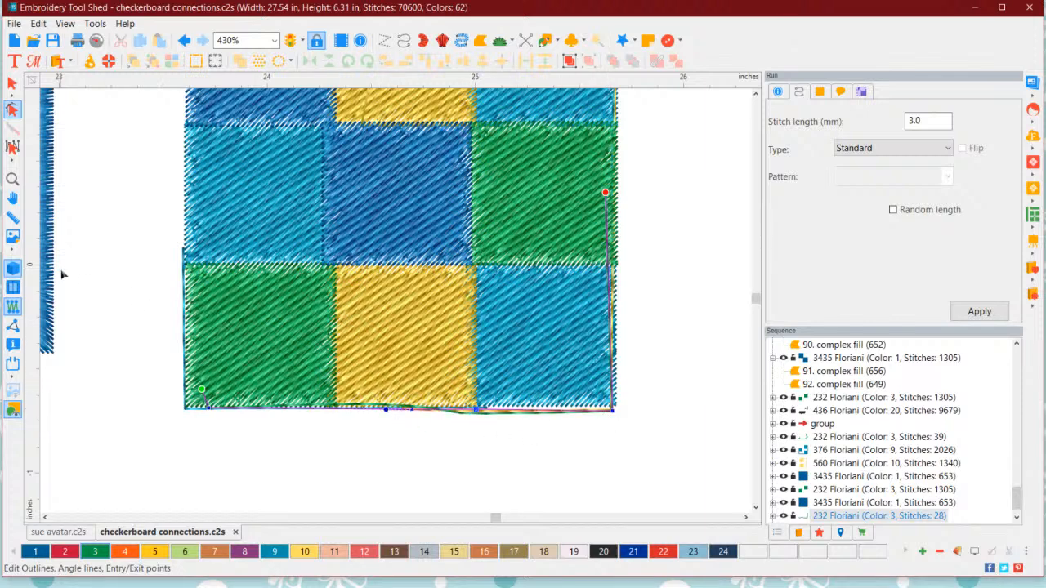
- Place the blue border over the checkerboard, check its coverage of the connecting runs, fine-tune its position and deselect it
click(12, 82)
click(46, 141)
drag(47, 141, 613, 209)
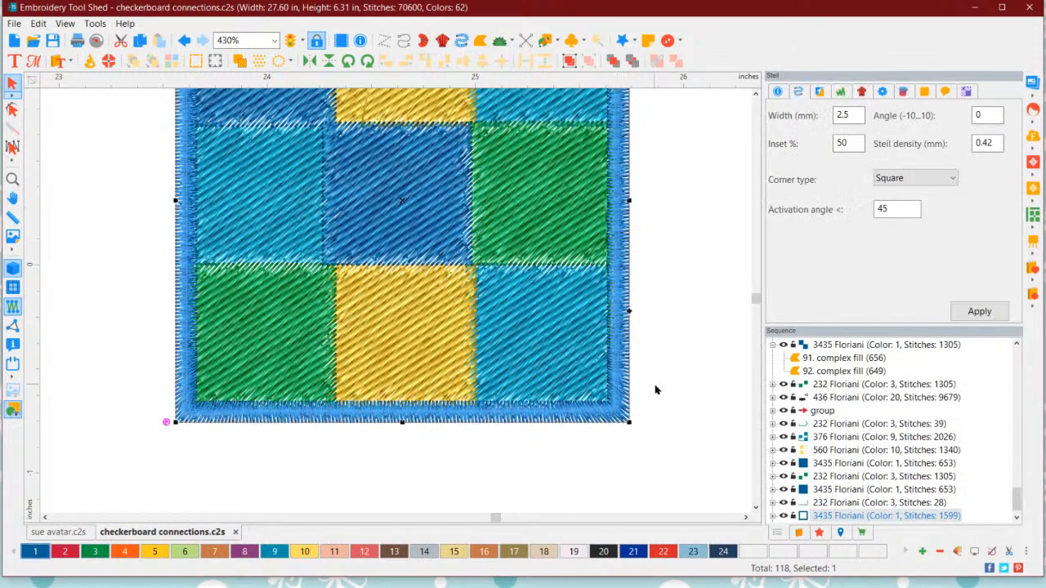
drag(625, 268, 474, 287)
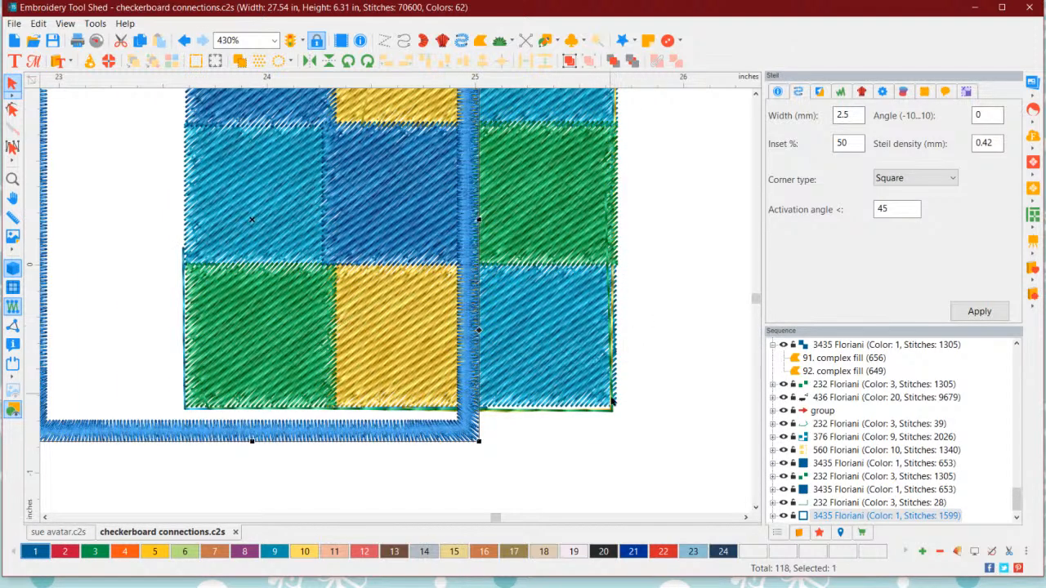
drag(475, 288, 625, 277)
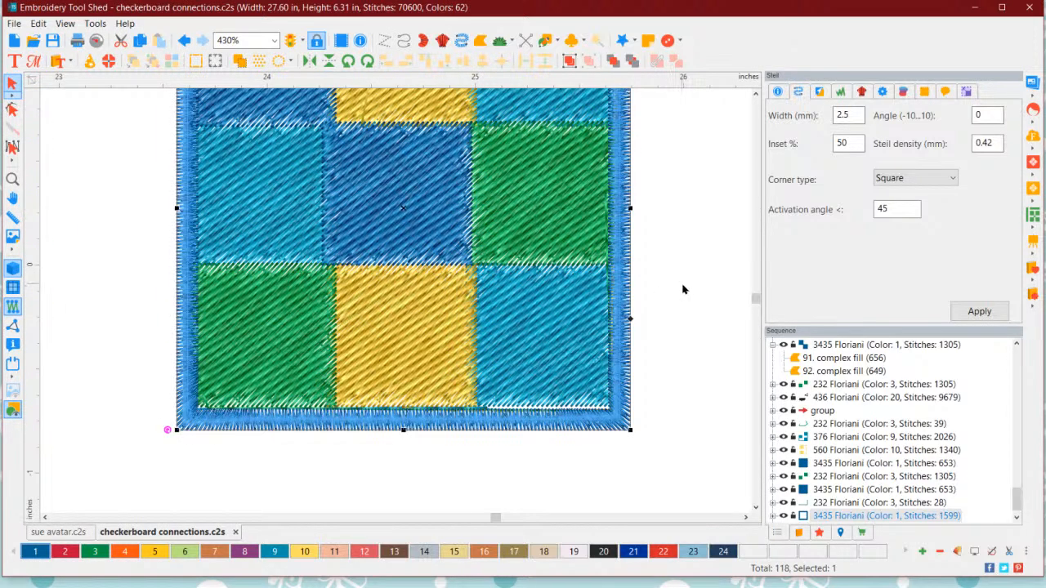
click(684, 289)
click(460, 425)
drag(459, 424, 450, 419)
click(682, 388)
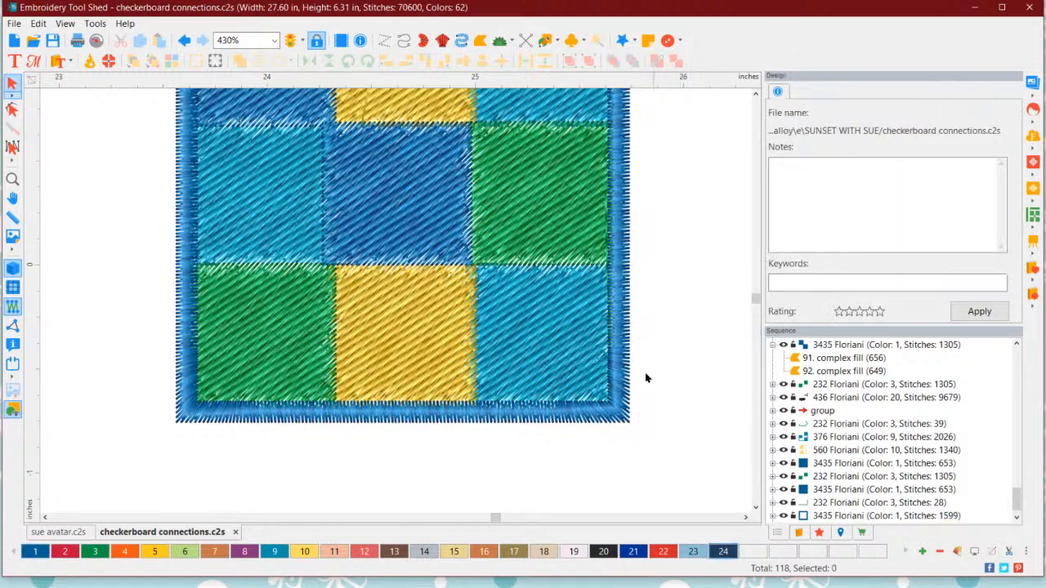
- Examine the finished bordered checkerboard, then the numbered checkerboards with connecting runs looping outside the squares
scroll(527, 254, down, 1)
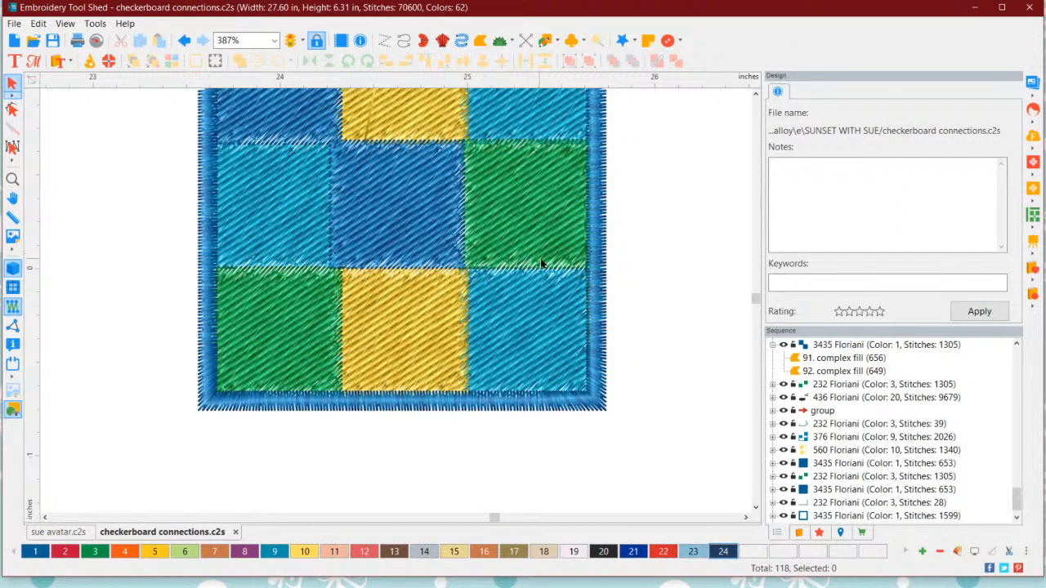
scroll(549, 247, down, 2)
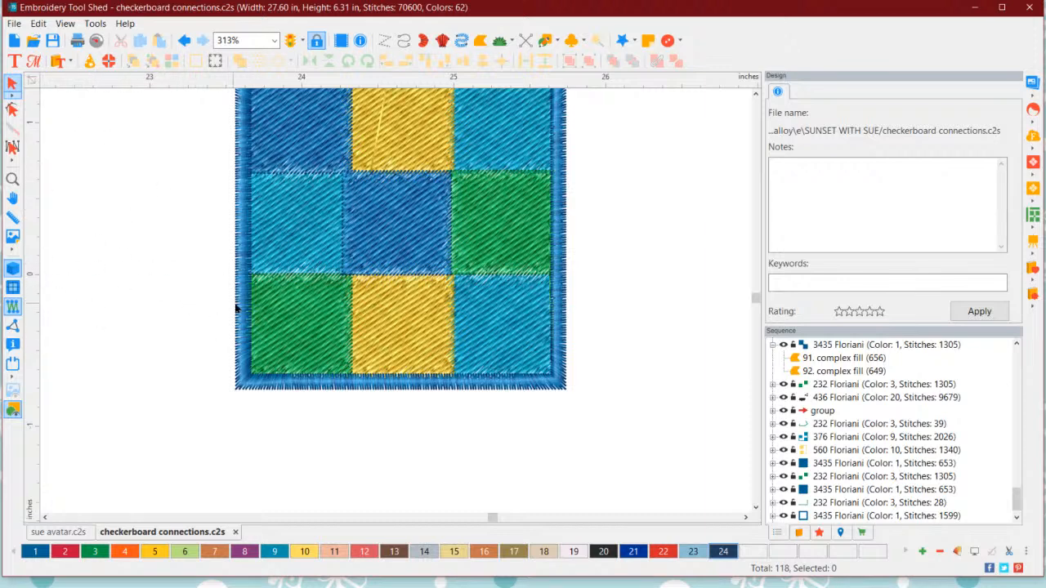
scroll(259, 292, down, 1)
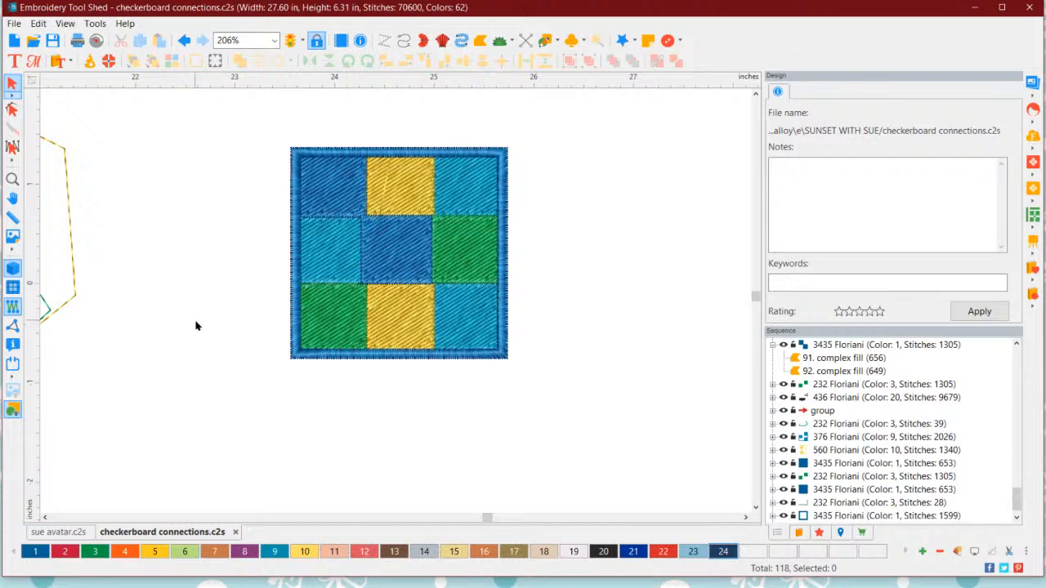
scroll(175, 338, down, 5)
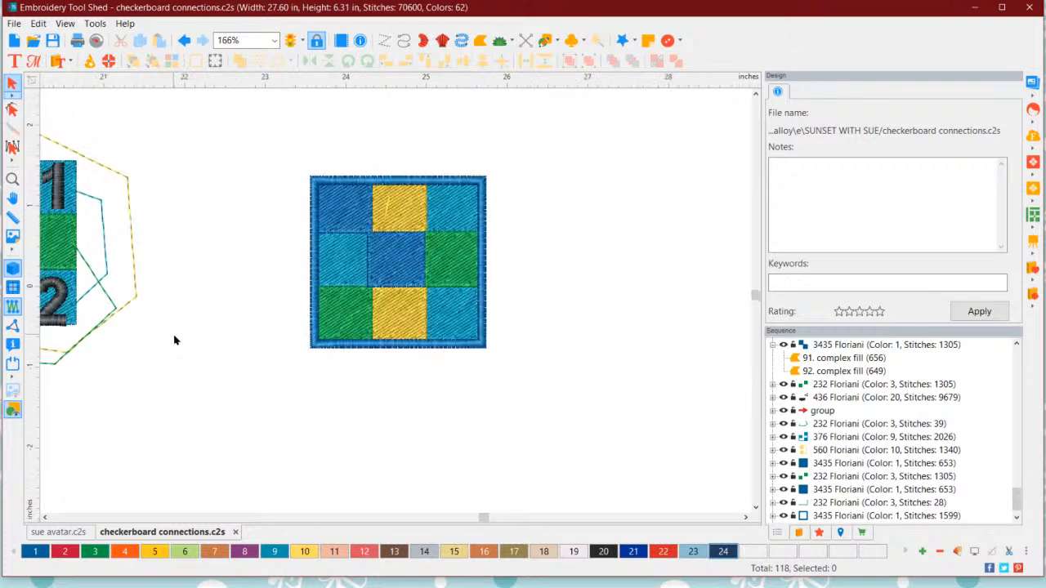
scroll(82, 321, up, 1)
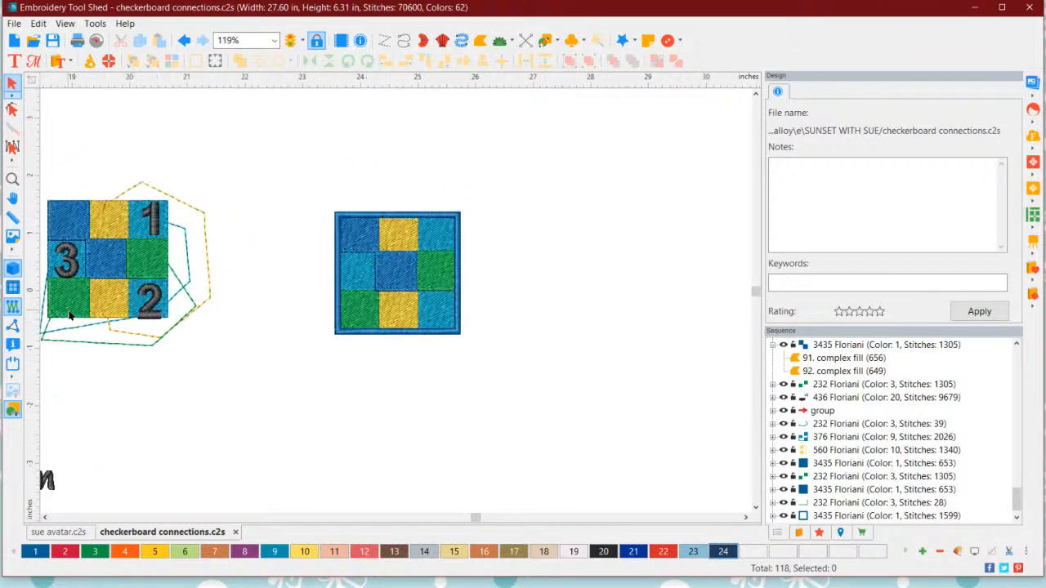
click(47, 518)
click(47, 518)
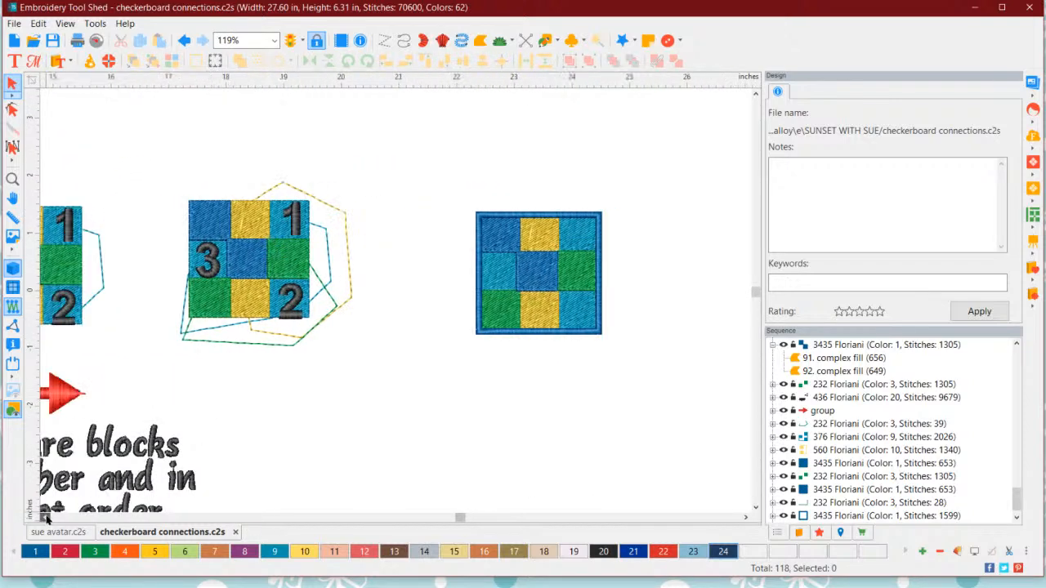
click(46, 518)
click(47, 518)
click(46, 518)
click(46, 518)
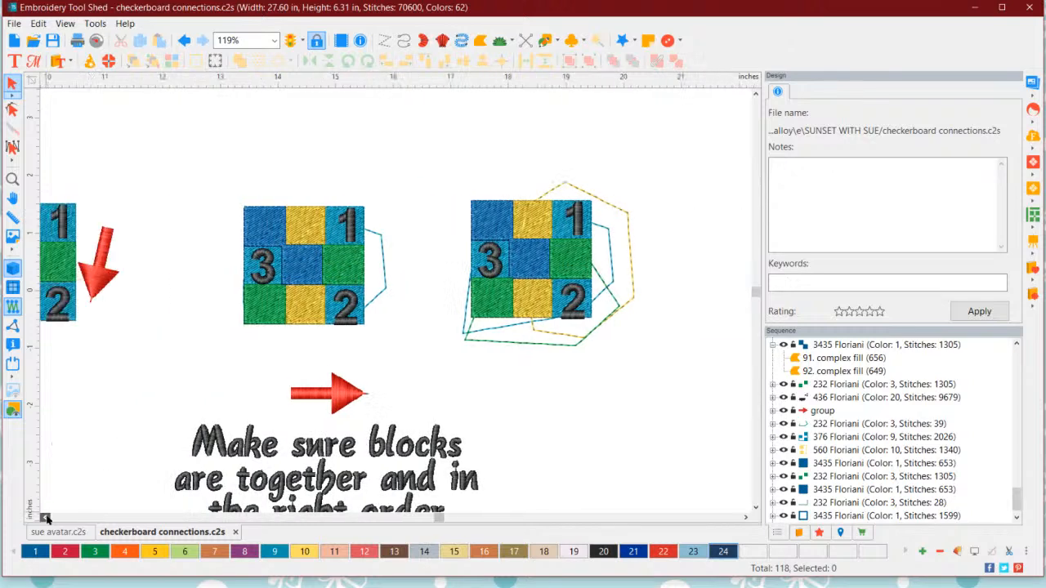
click(47, 518)
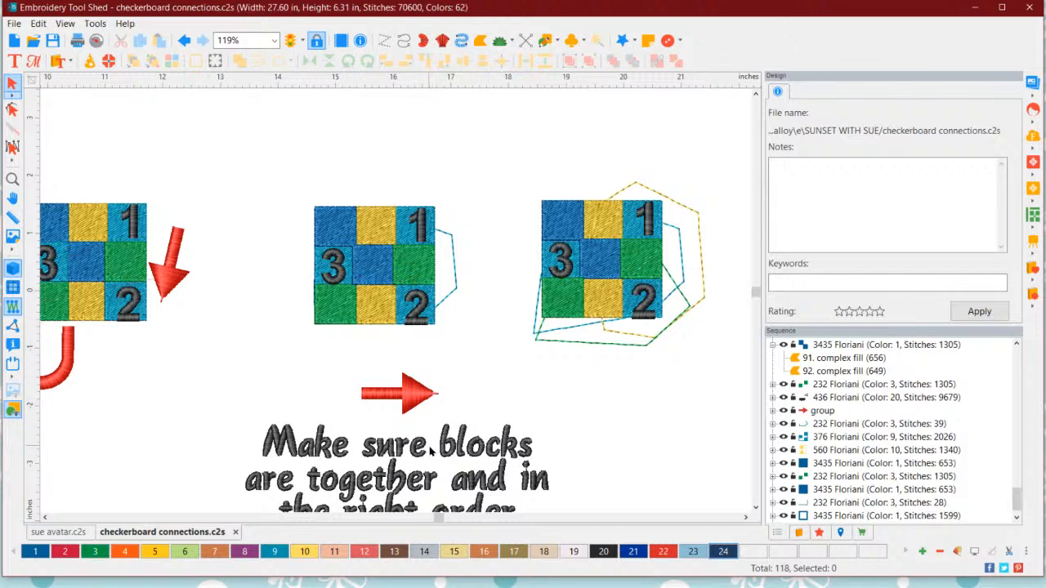
- Inspect blocks 1 and 2 and the outside run between them on the checkerboard above the "Make sure blocks are together" note
click(410, 237)
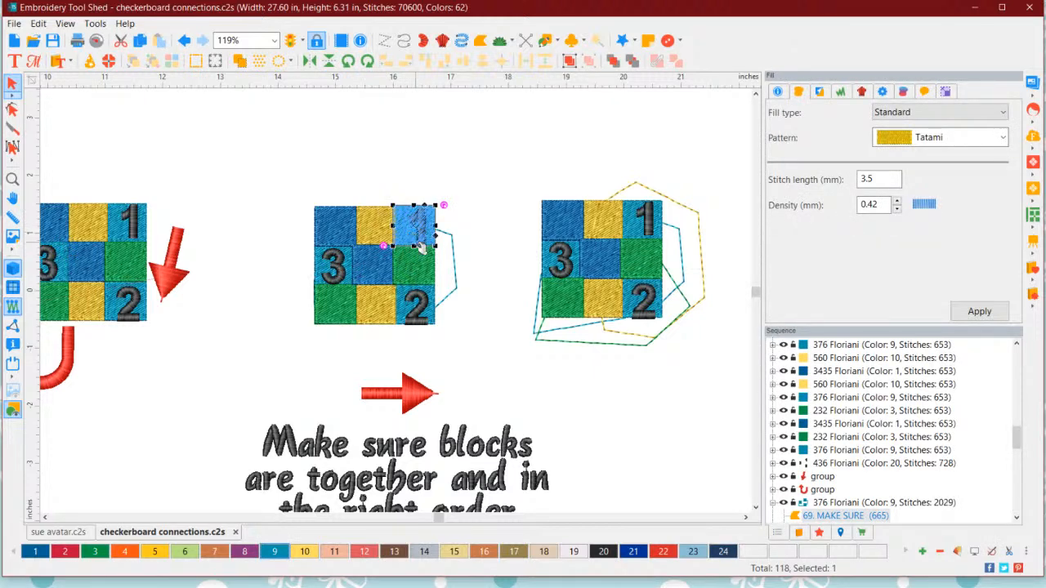
click(433, 306)
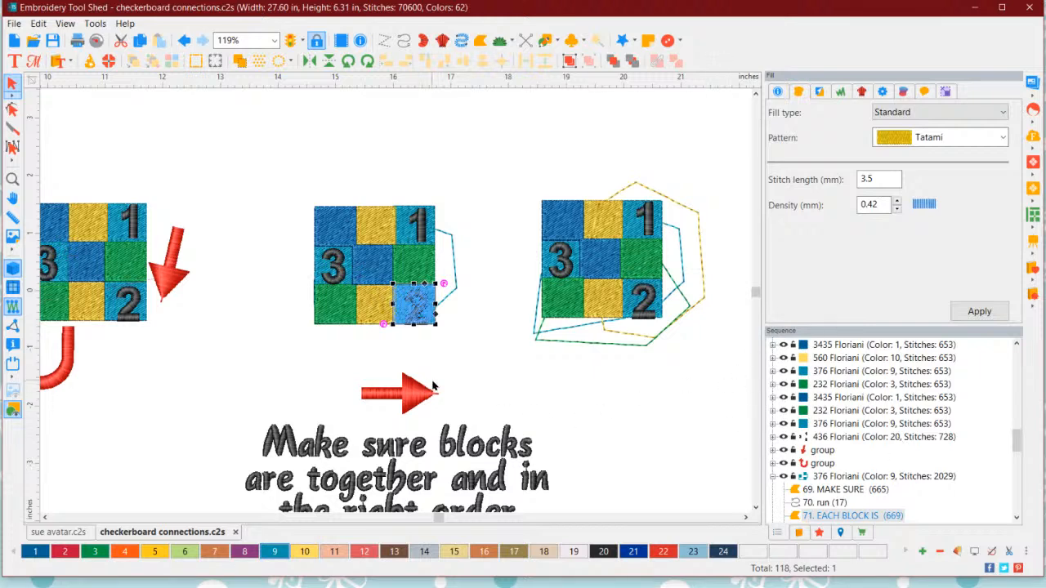
scroll(433, 388, down, 1)
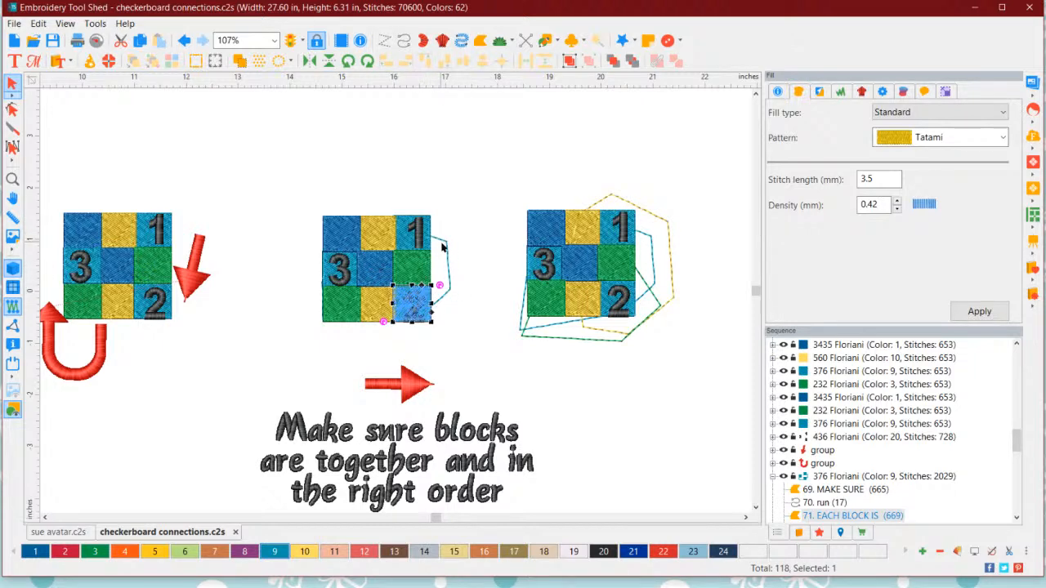
scroll(450, 261, up, 4)
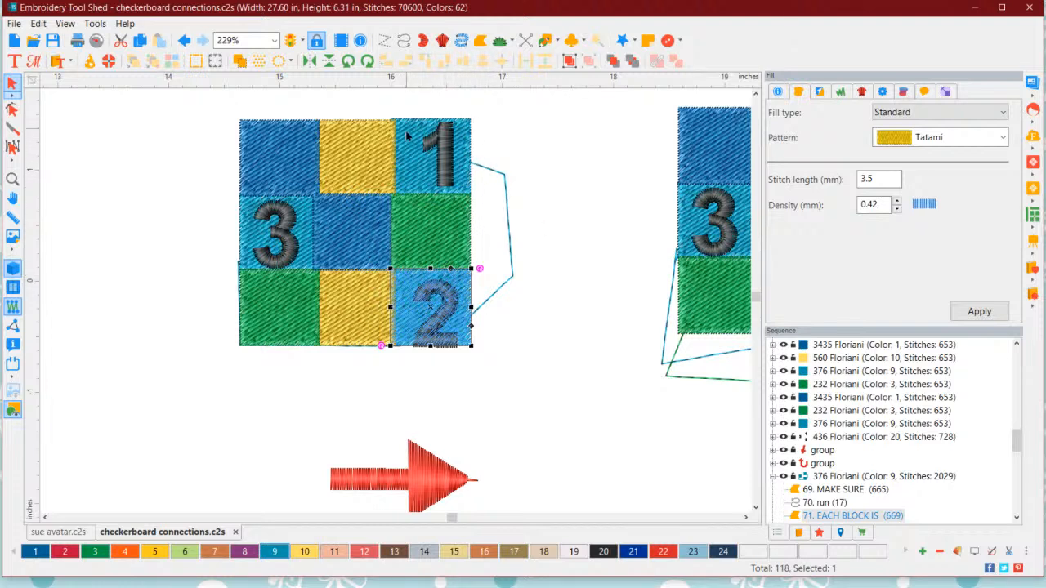
click(468, 163)
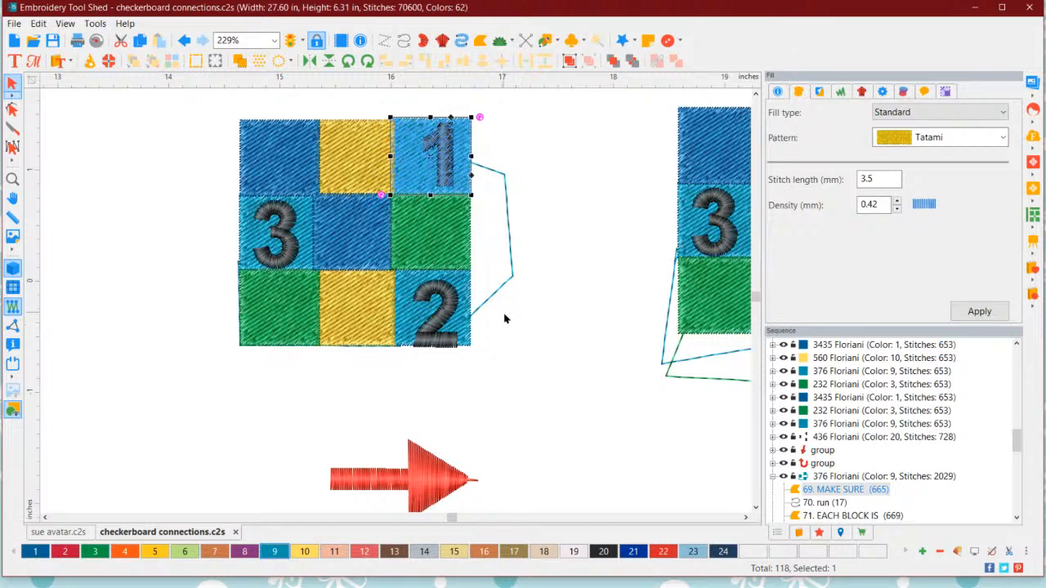
- Review the whole row of checkerboard examples, from the bordered result back to the "Center square stitches last" sample, and clear the selection
scroll(551, 333, down, 2)
scroll(550, 327, down, 2)
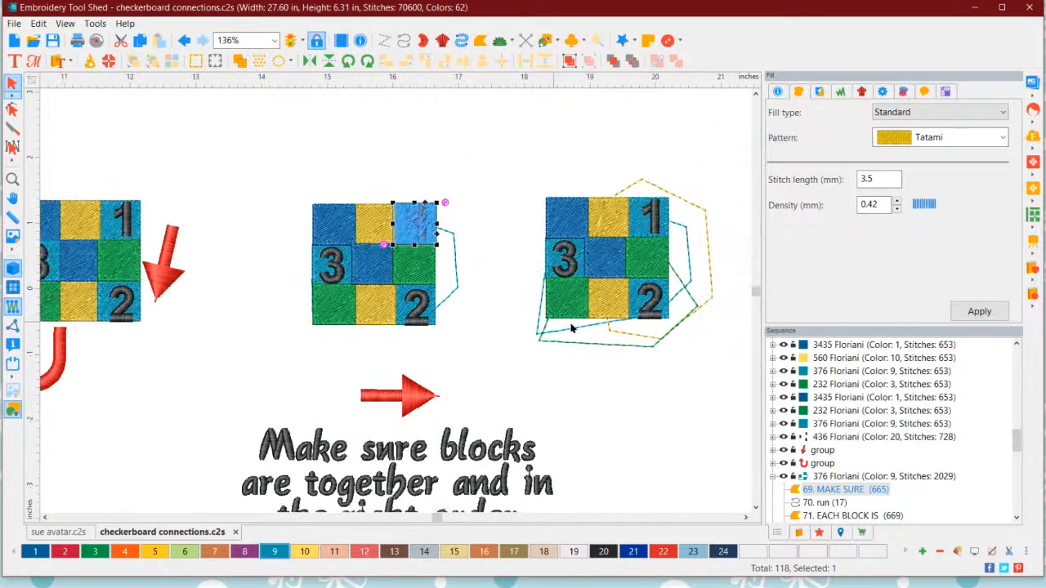
scroll(608, 330, down, 2)
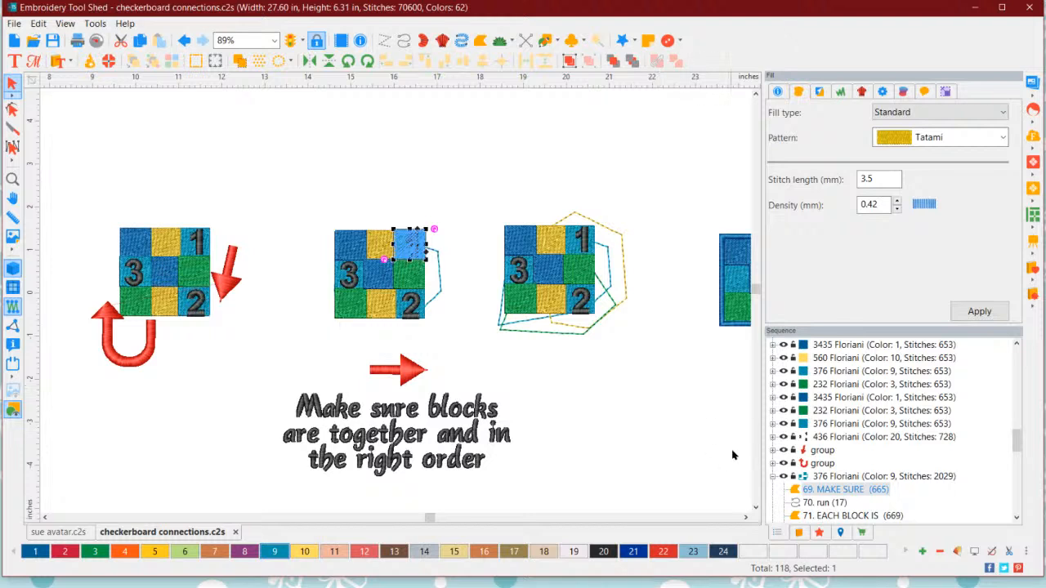
click(745, 517)
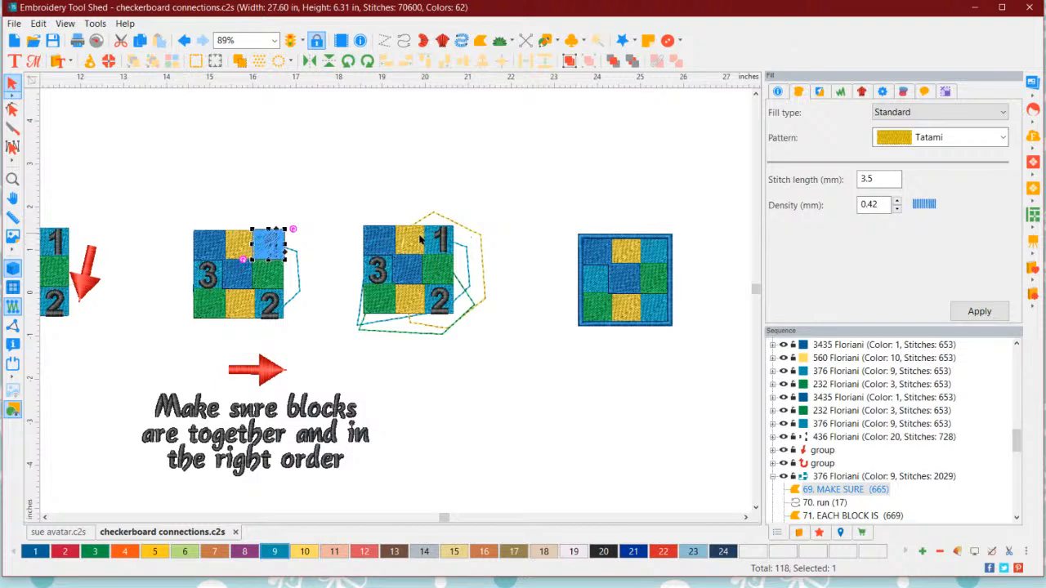
click(45, 517)
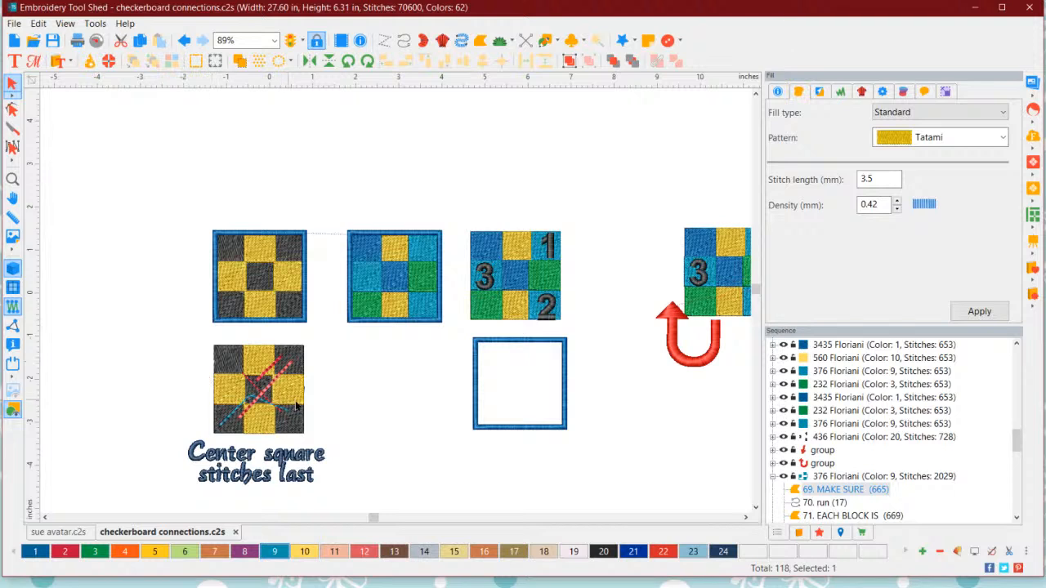
click(348, 400)
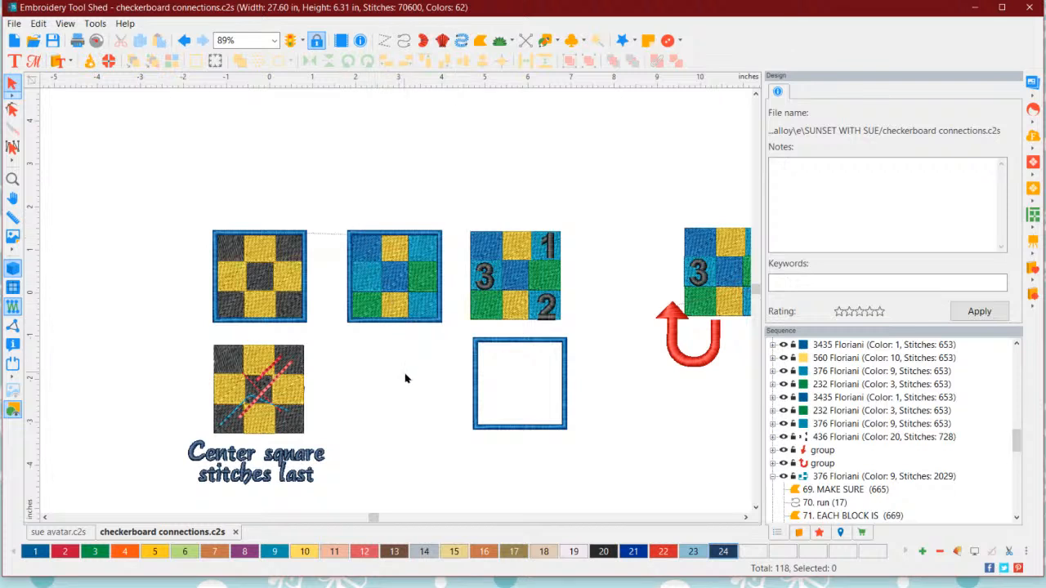
click(750, 519)
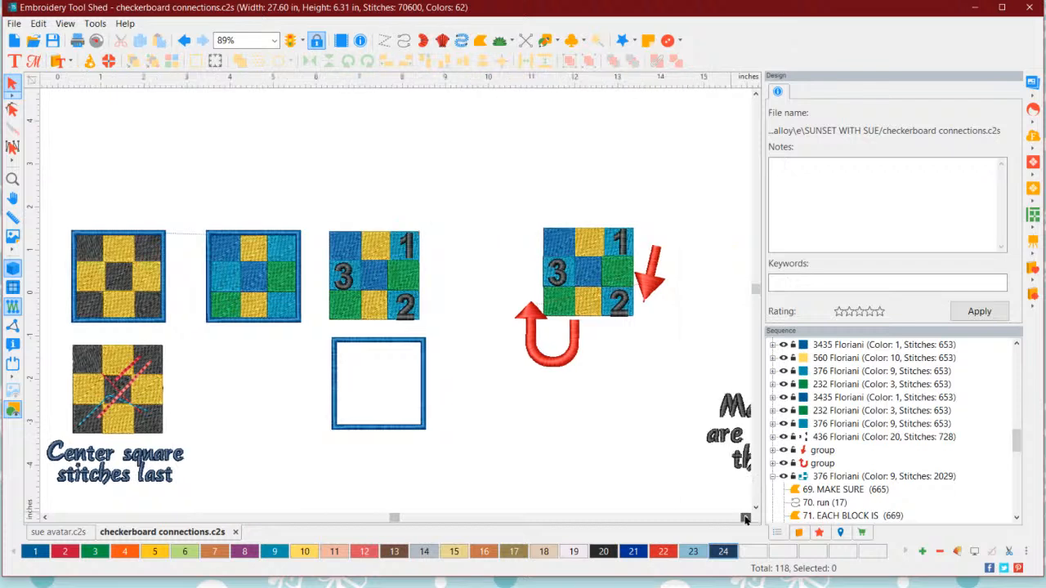